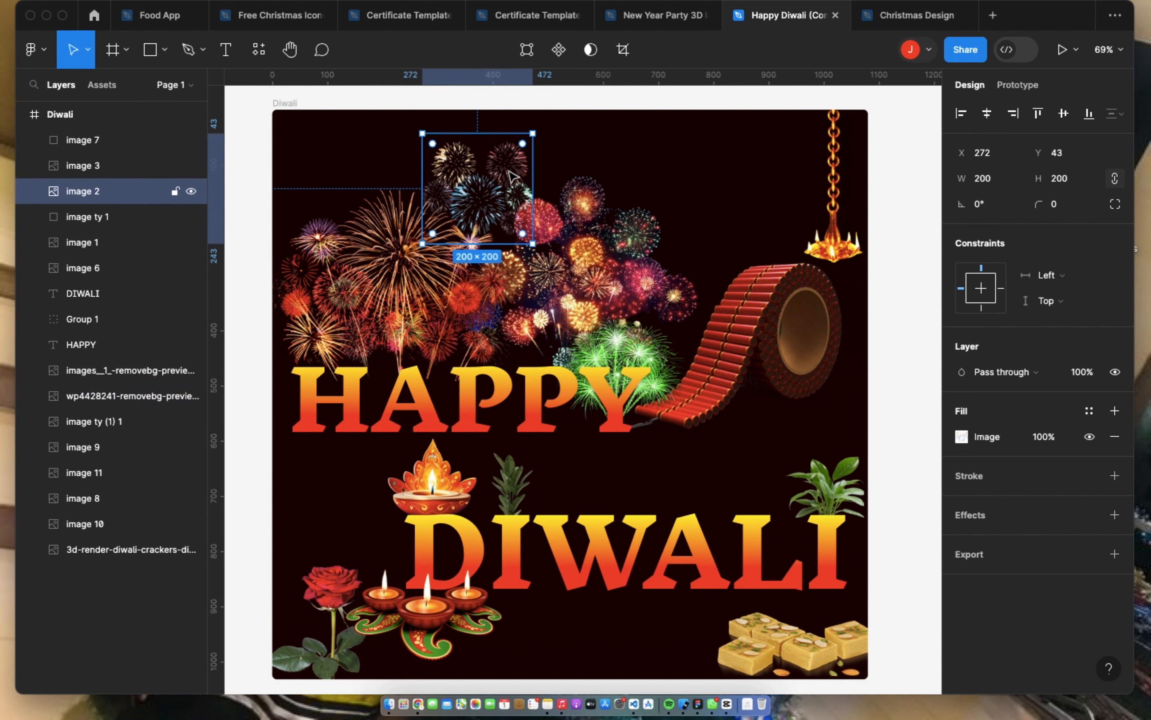
Step: Inspect the fireworks image layers on the Diwali poster, including the image fills of image ty (1) 1 and the wp4428241 layer
double_click(76, 218)
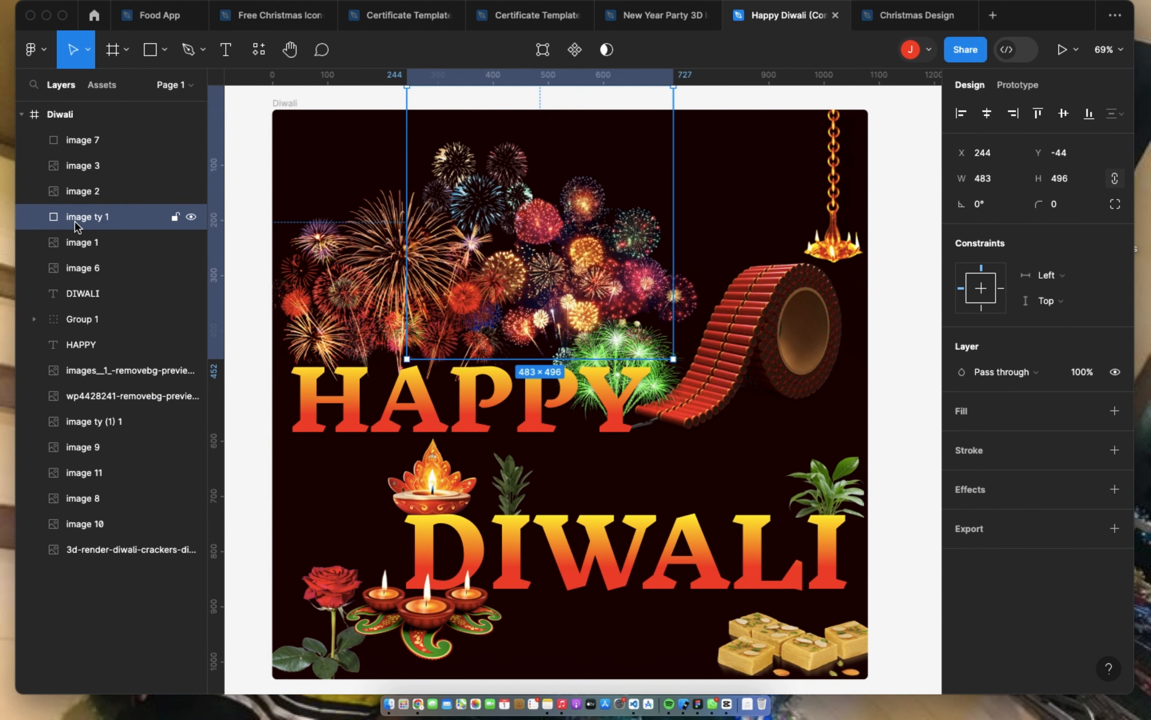
double_click(86, 195)
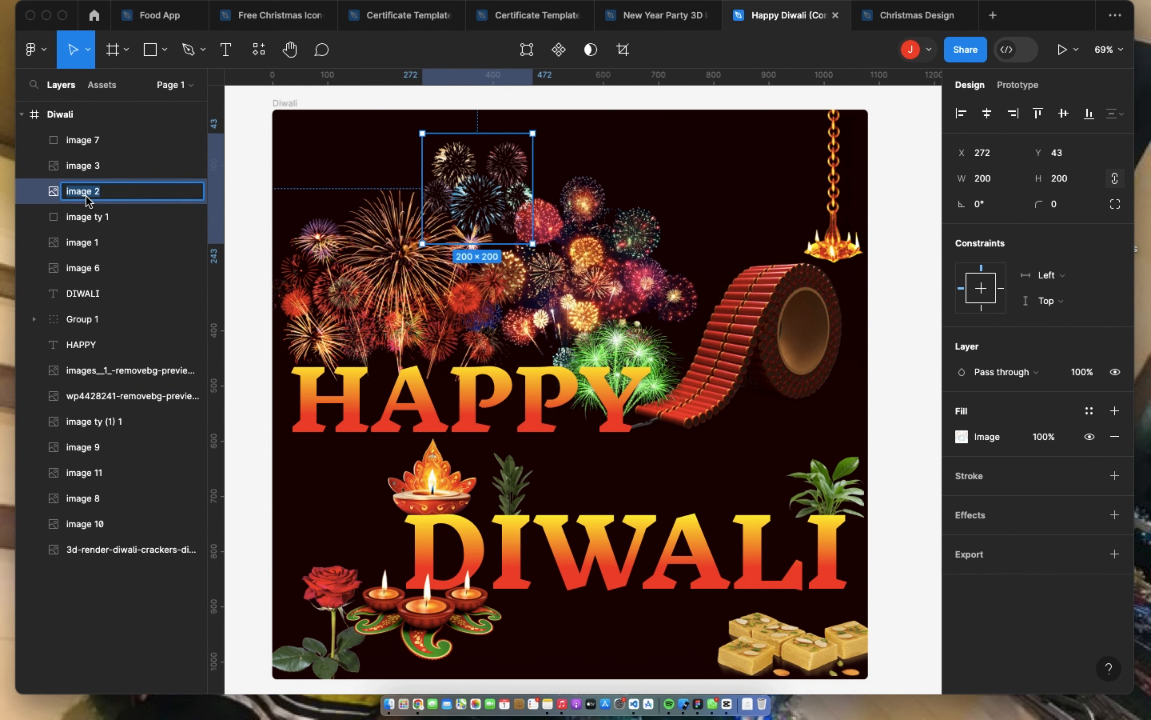
click(95, 421)
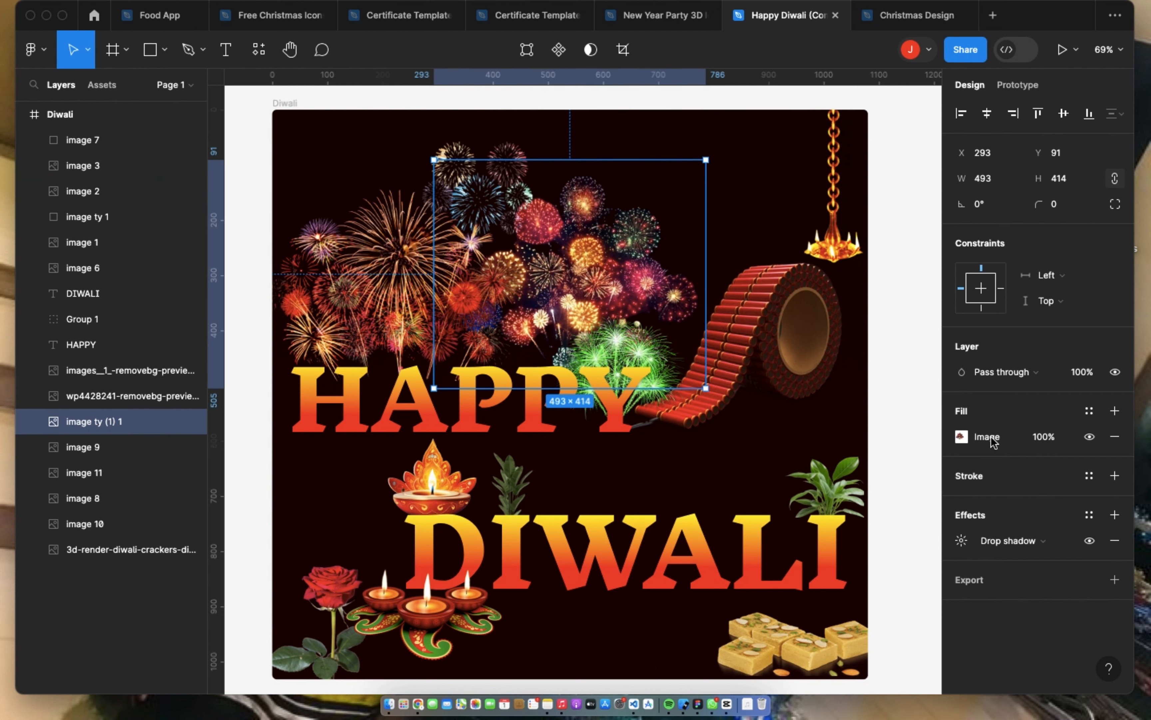
click(961, 437)
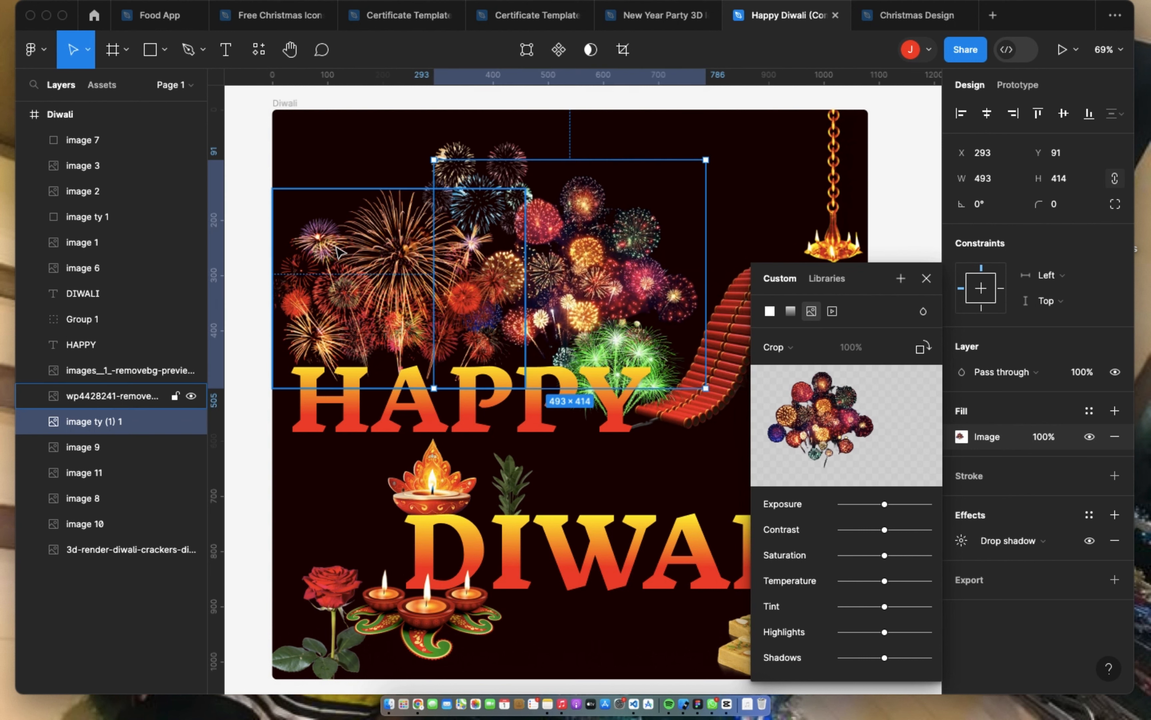
click(124, 395)
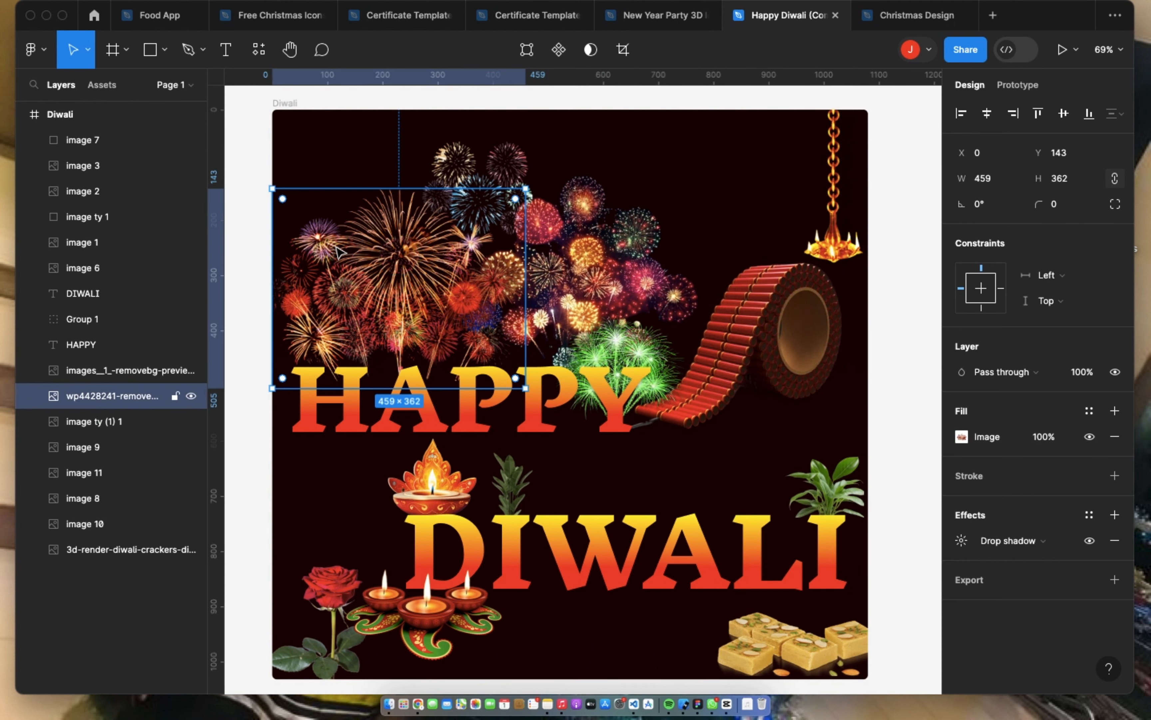
click(963, 436)
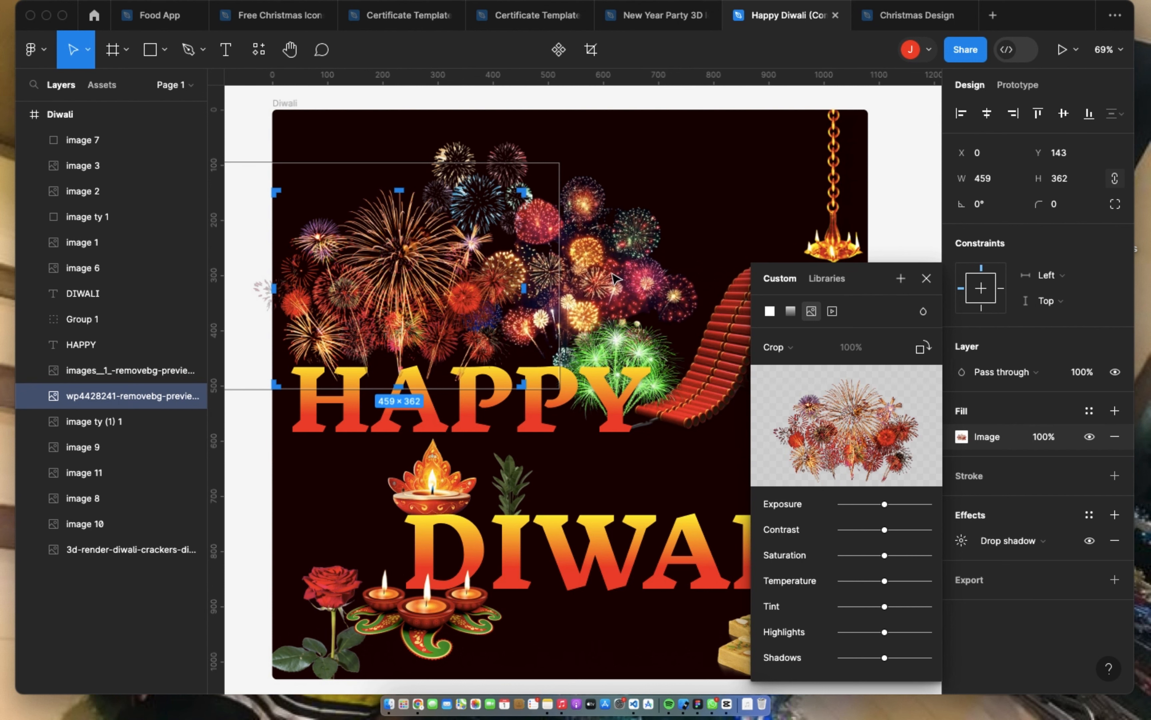
click(747, 247)
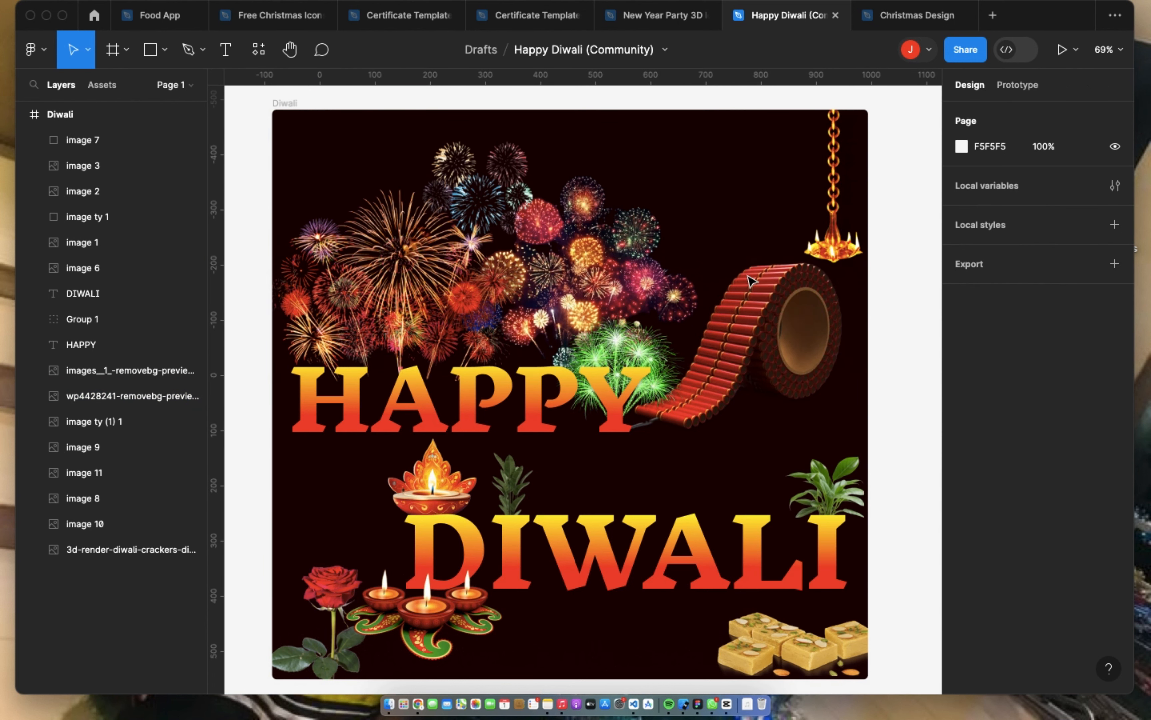
scroll(485, 645, down, 2)
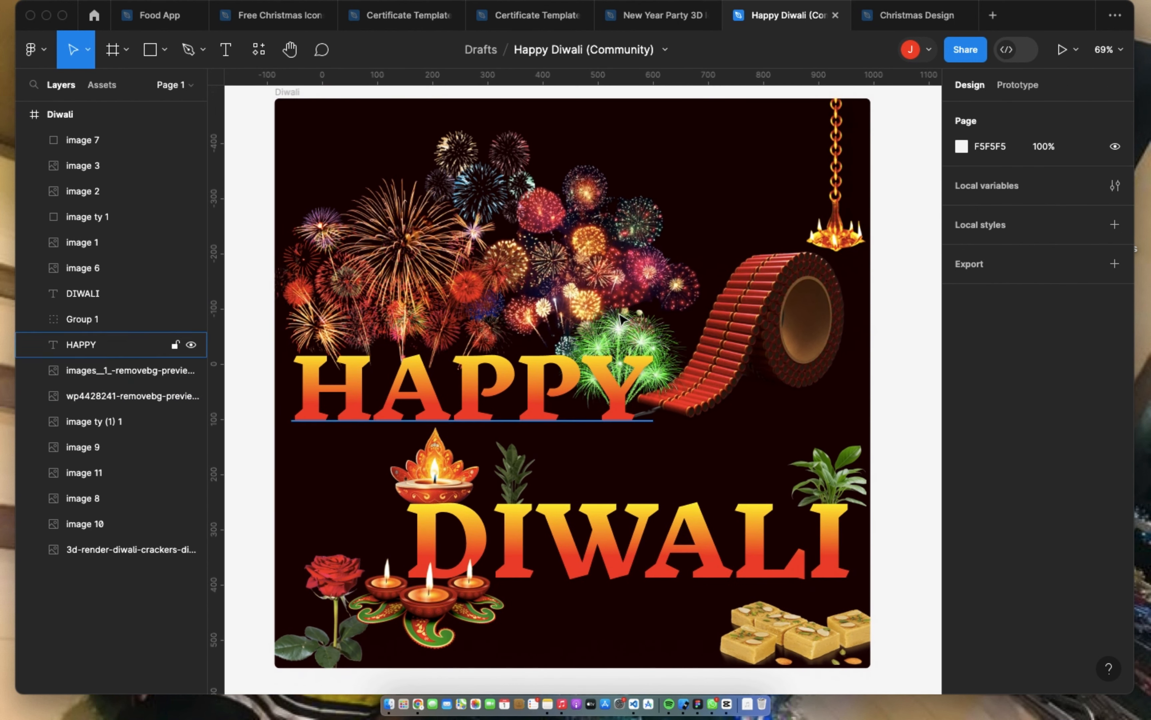
Step: Switch to the New Year Party 3D Icons file and examine the full grid of party icons on its Items page
click(662, 17)
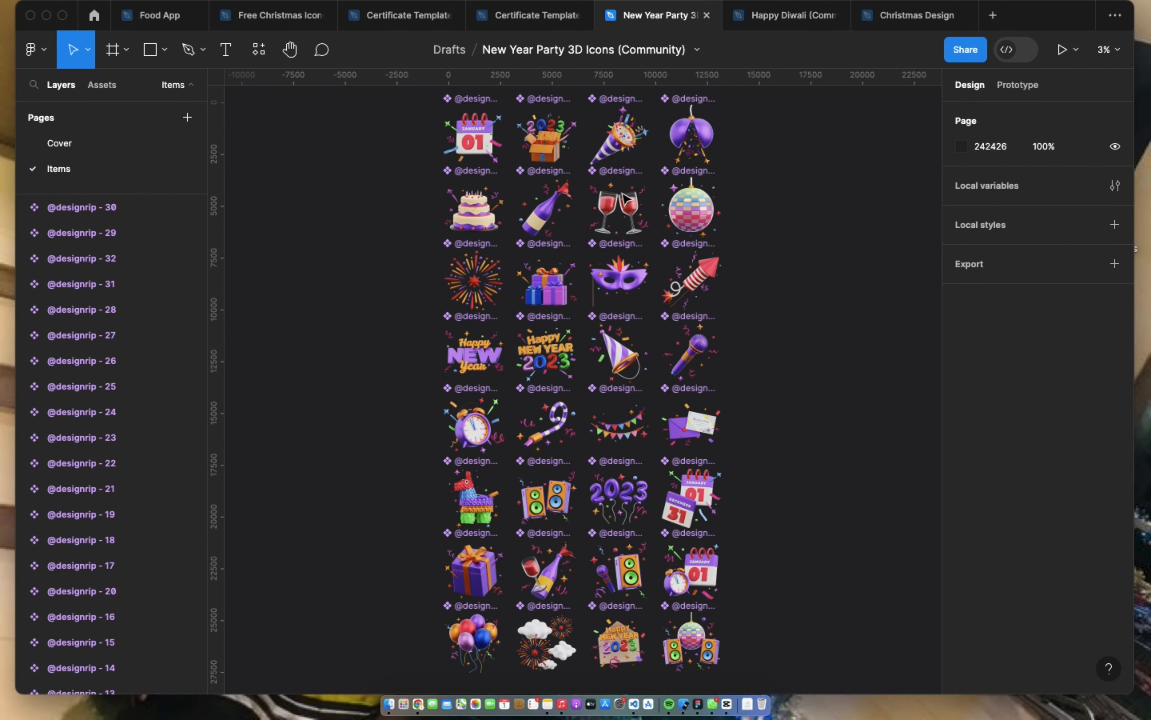
scroll(566, 152, up, 3)
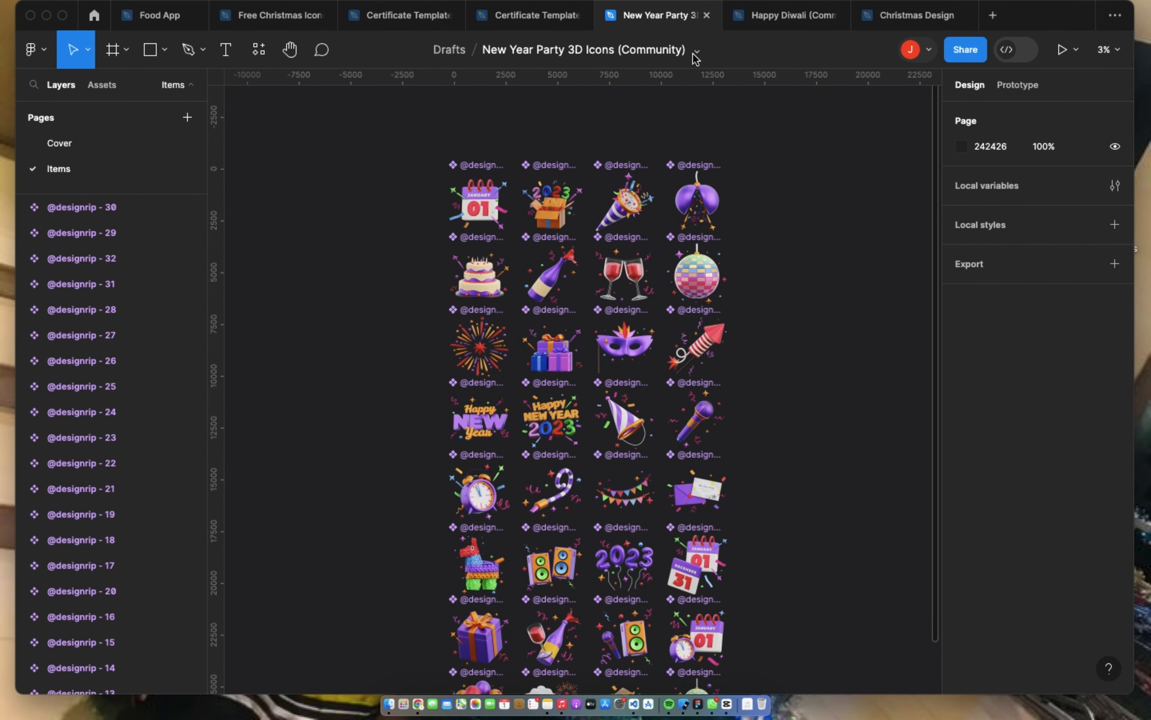
scroll(529, 301, down, 3)
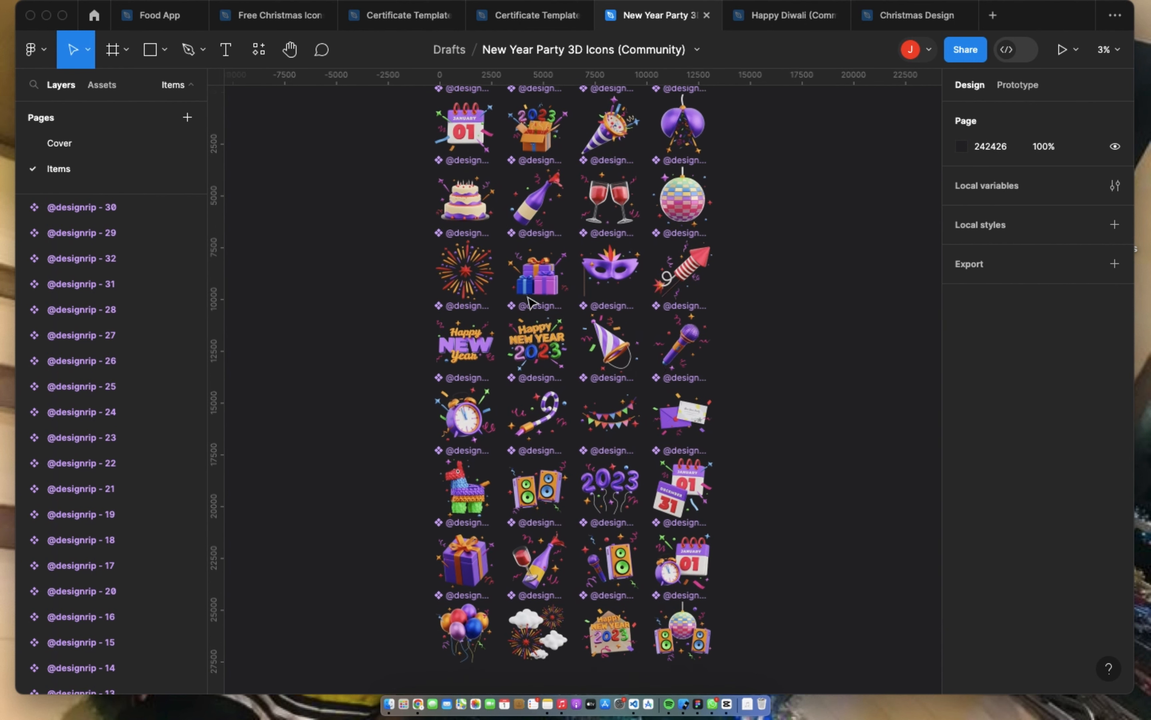
scroll(532, 328, right, 2)
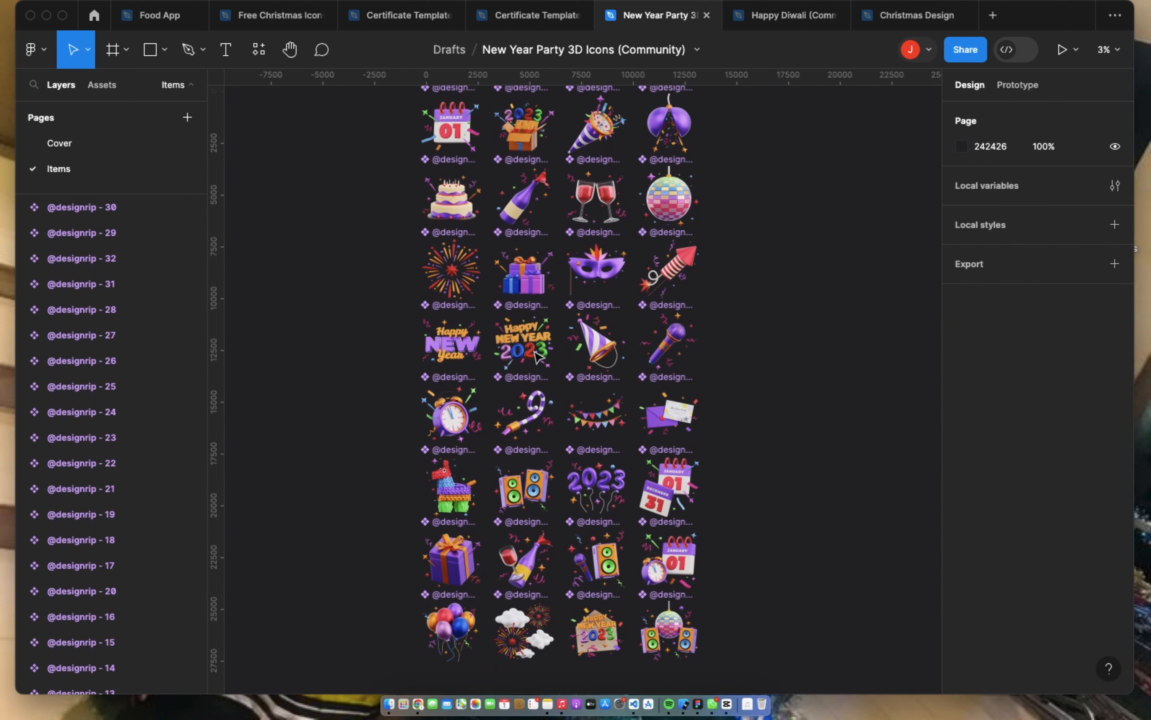
scroll(536, 356, down, 1)
scroll(537, 357, up, 6)
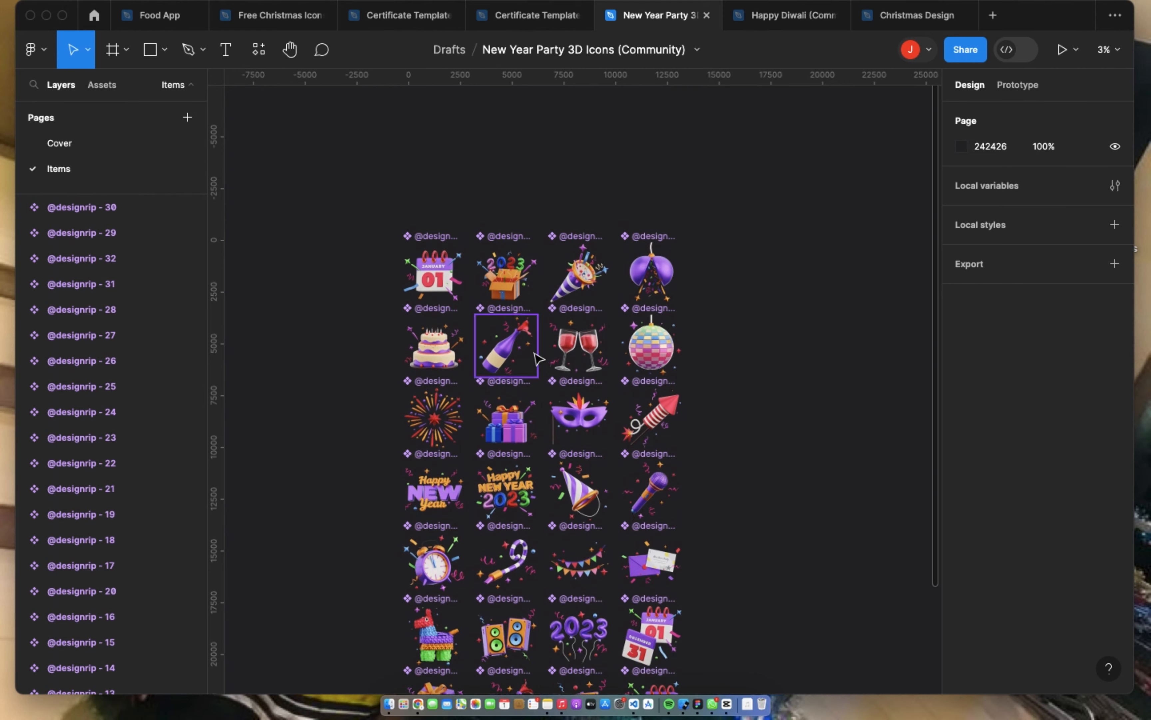
scroll(536, 357, down, 2)
scroll(548, 328, up, 5)
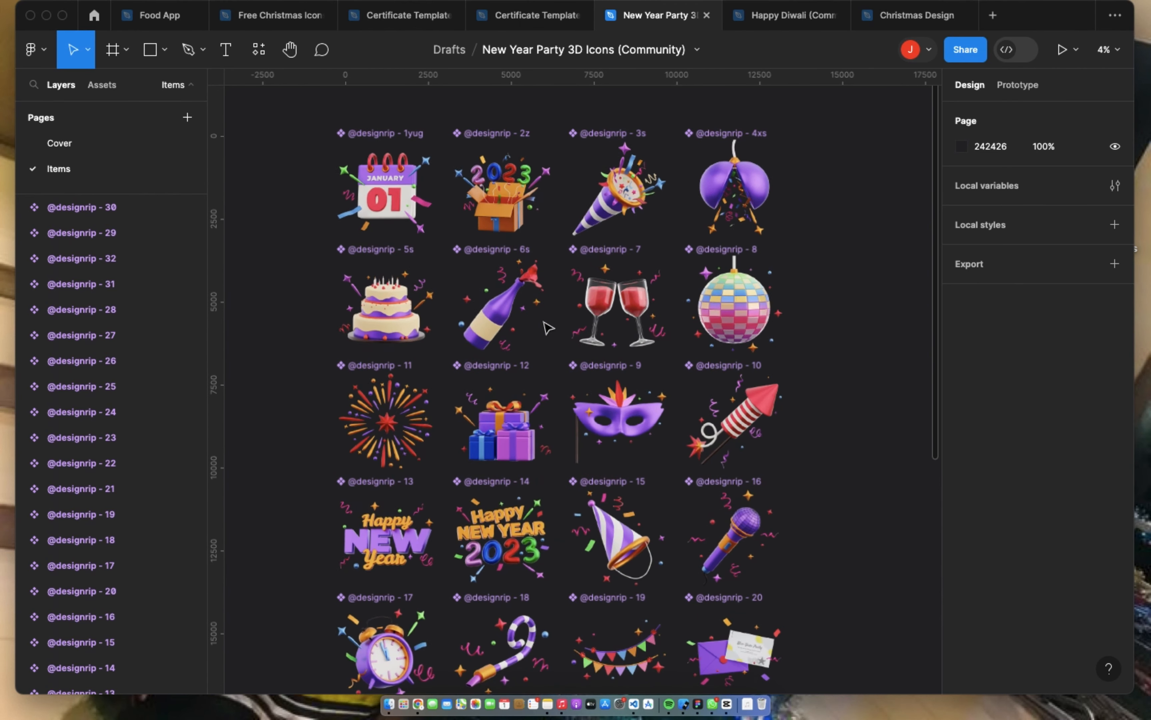
scroll(548, 328, up, 1)
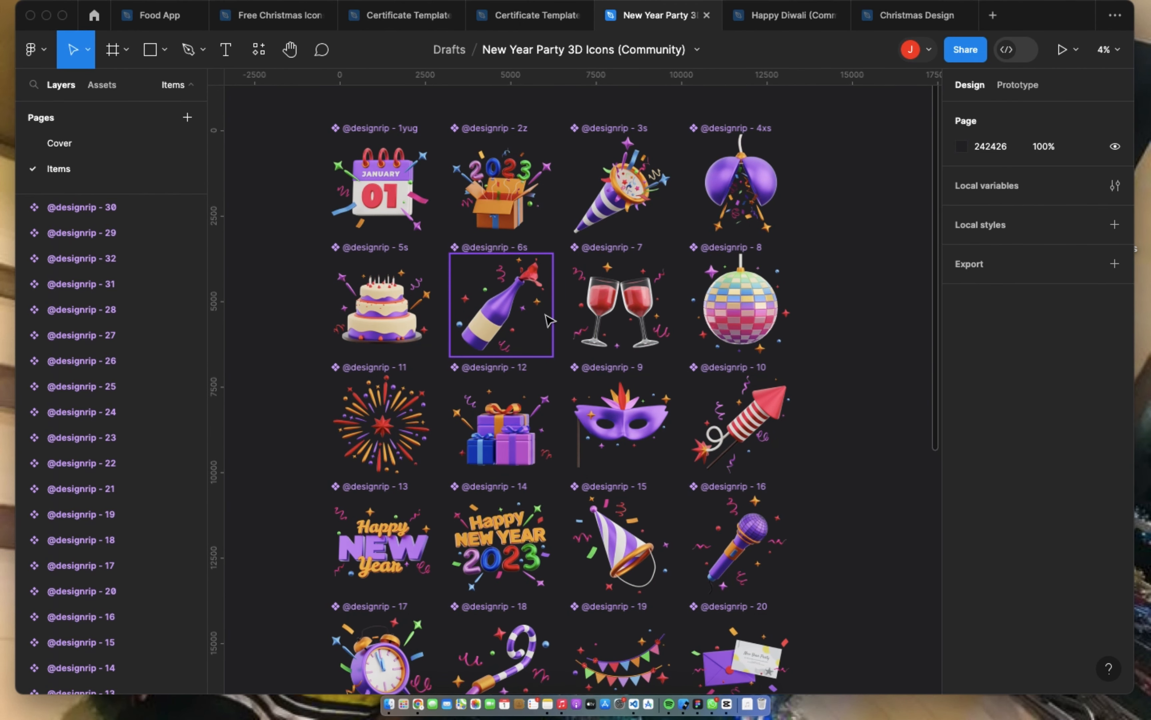
scroll(550, 320, up, 3)
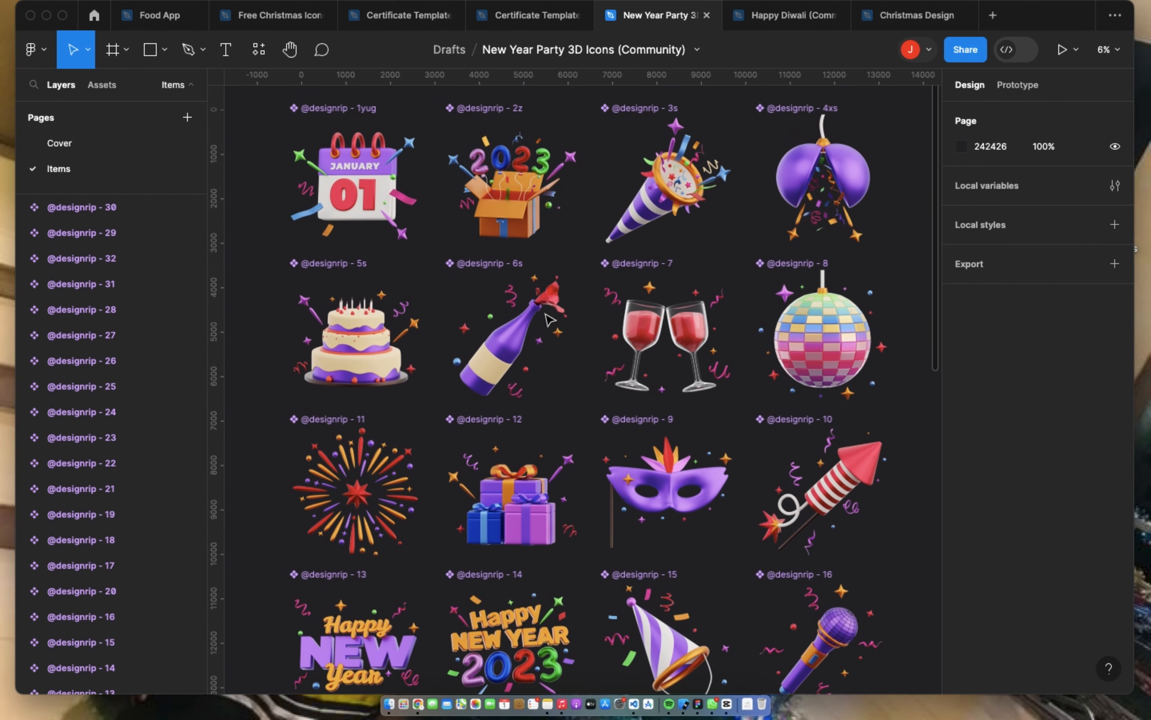
scroll(548, 320, down, 5)
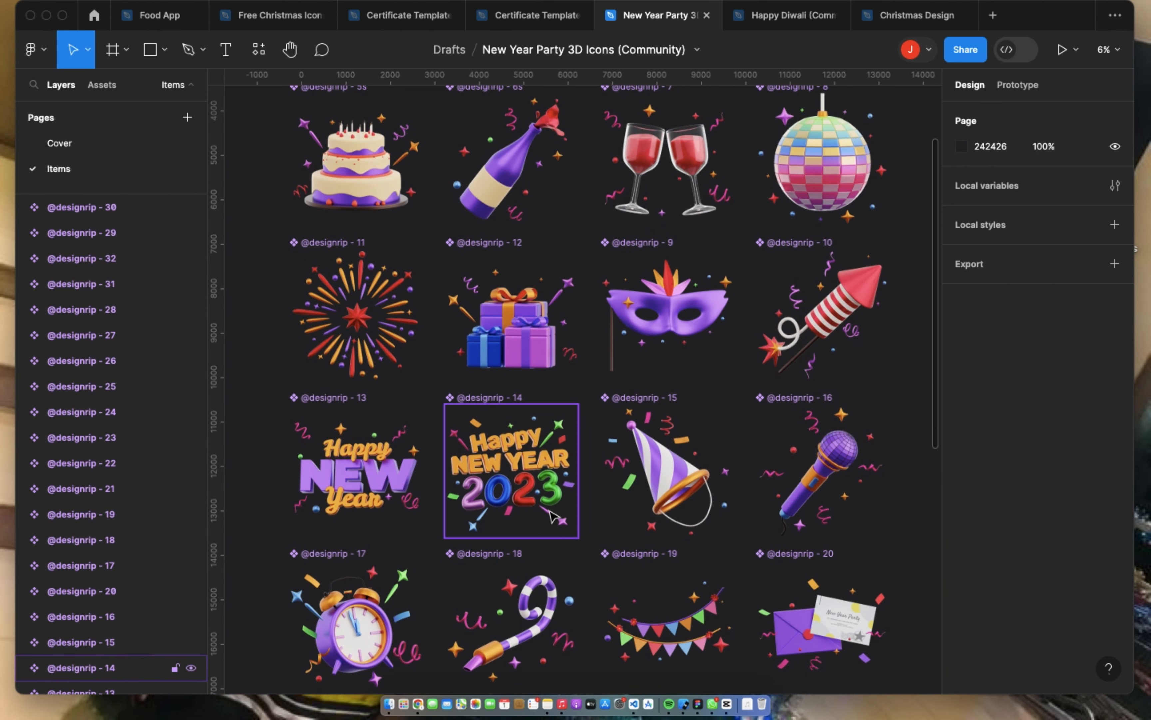
scroll(552, 515, down, 6)
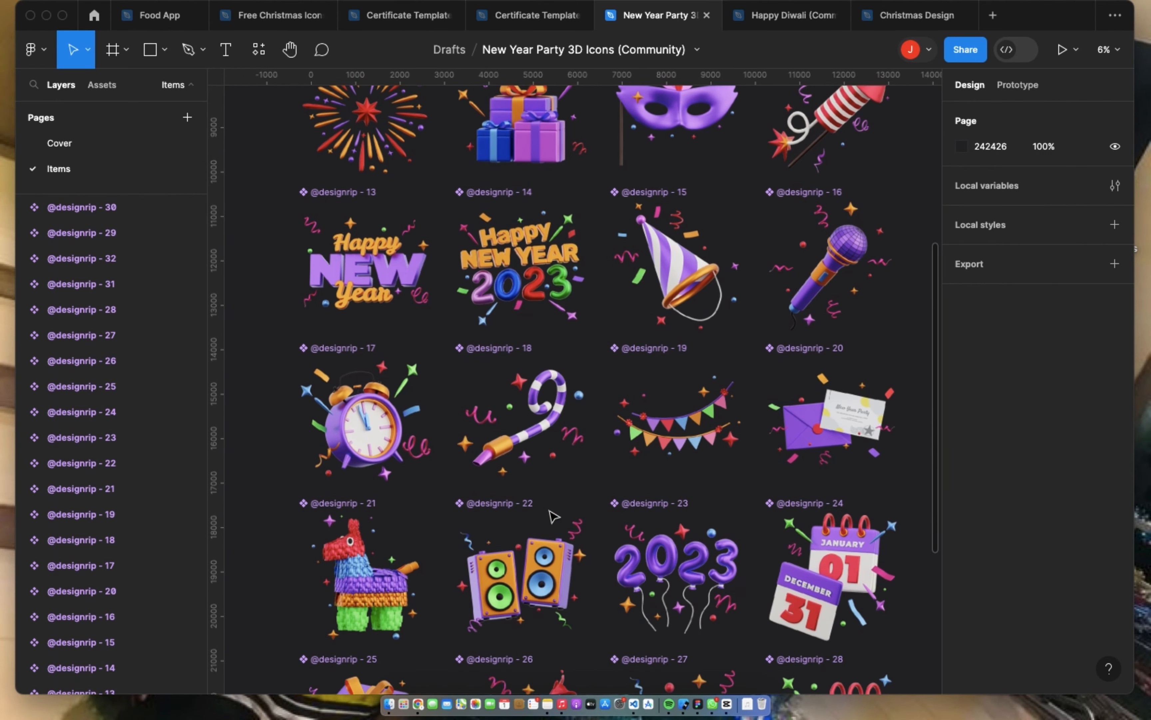
scroll(553, 515, down, 2)
scroll(552, 515, down, 5)
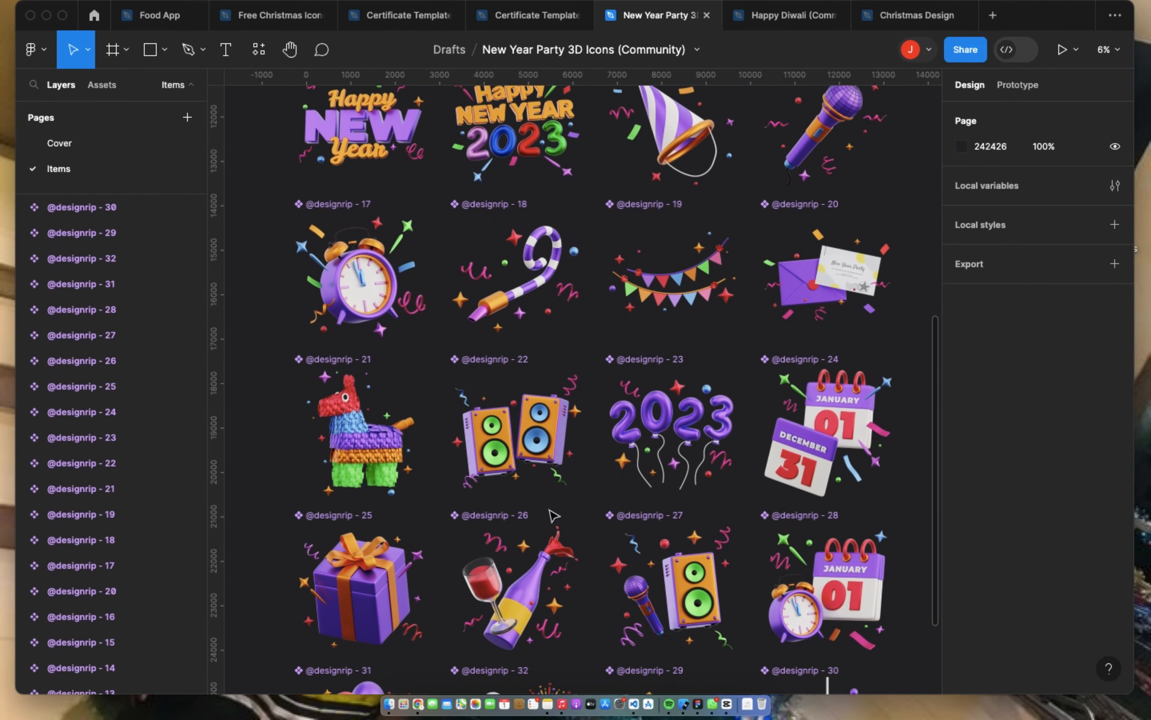
scroll(552, 515, down, 2)
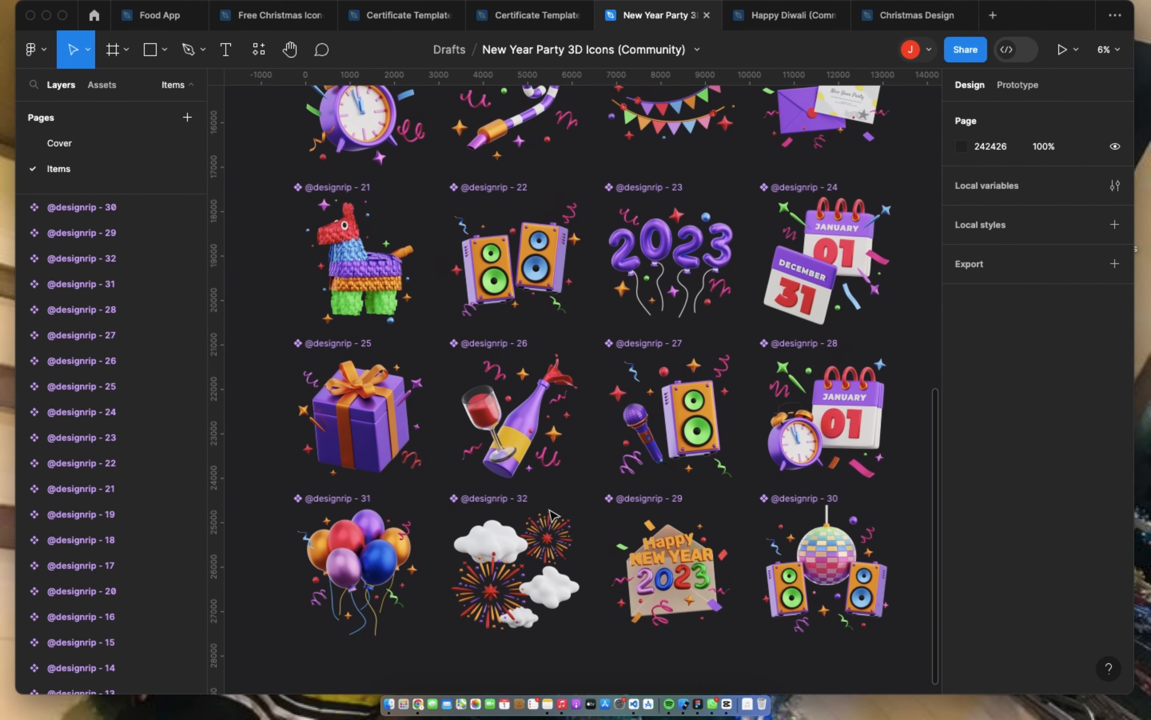
scroll(552, 515, up, 6)
scroll(553, 515, up, 1)
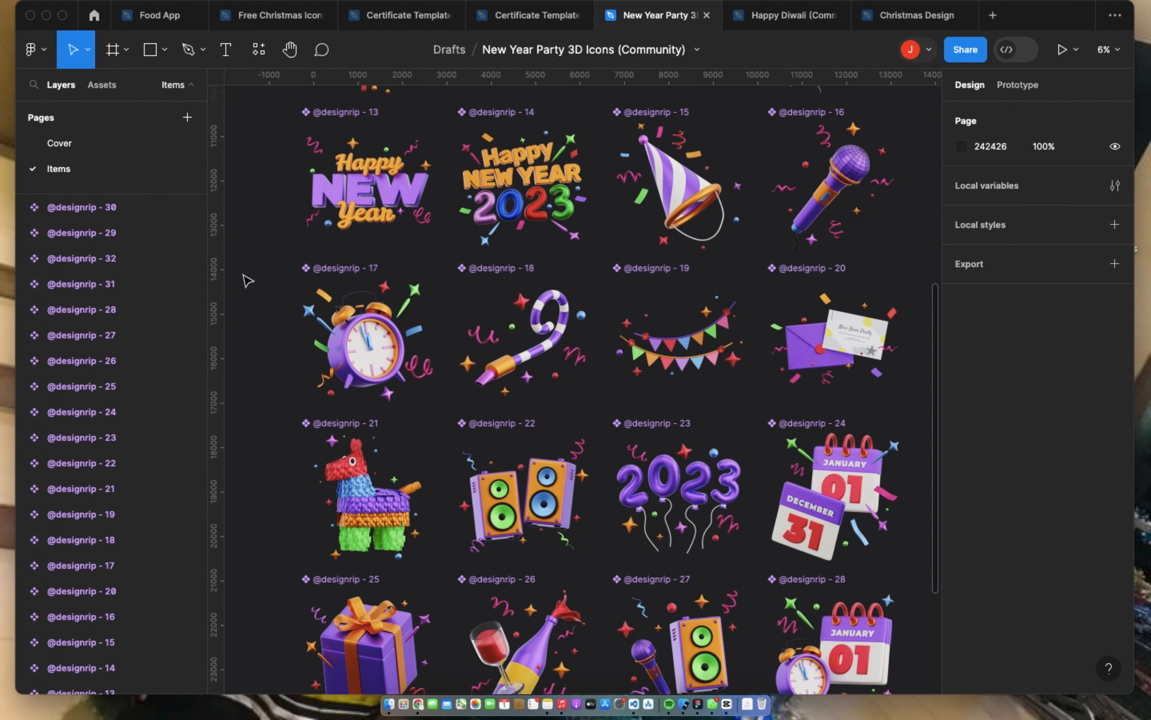
Step: Compare the Cover and Items pages of the New Year Party 3D Icons file with the page list of the Happy Diwali file
click(61, 144)
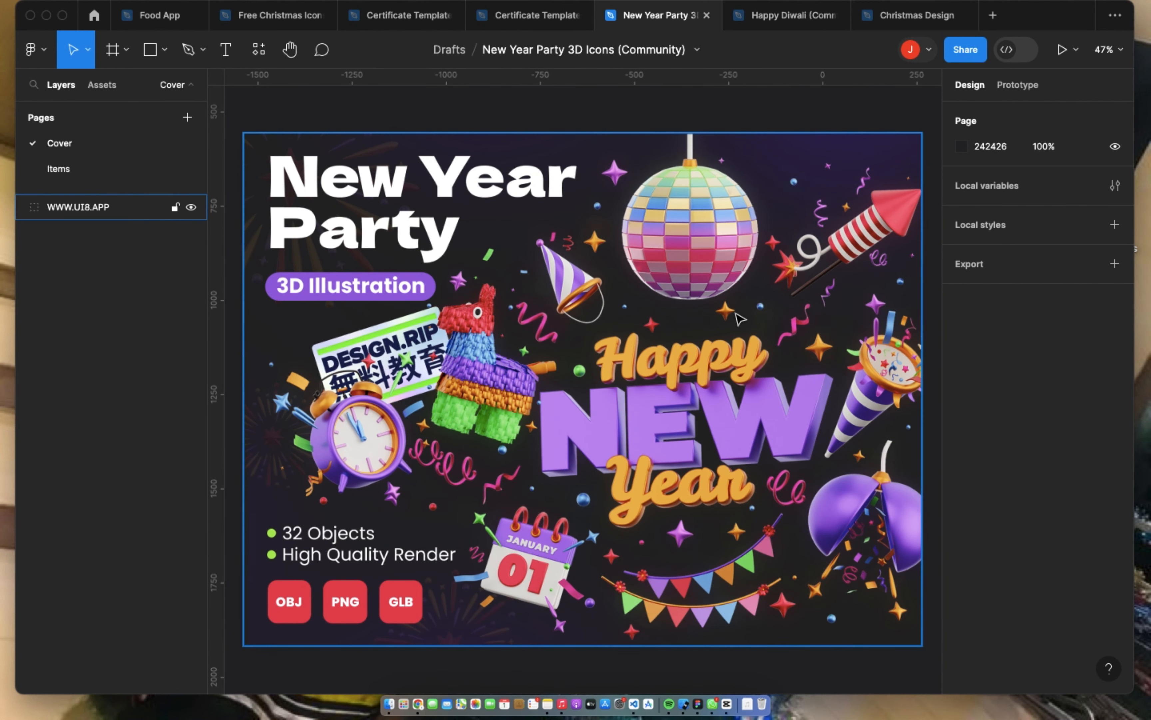
click(749, 16)
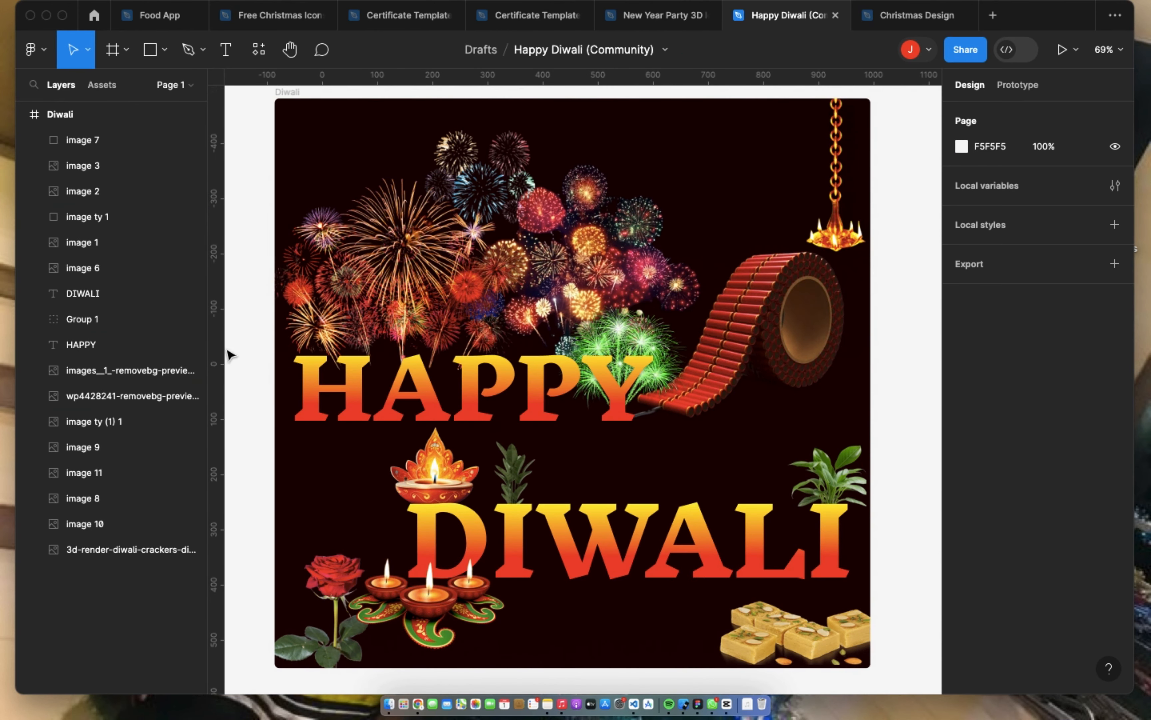
click(171, 86)
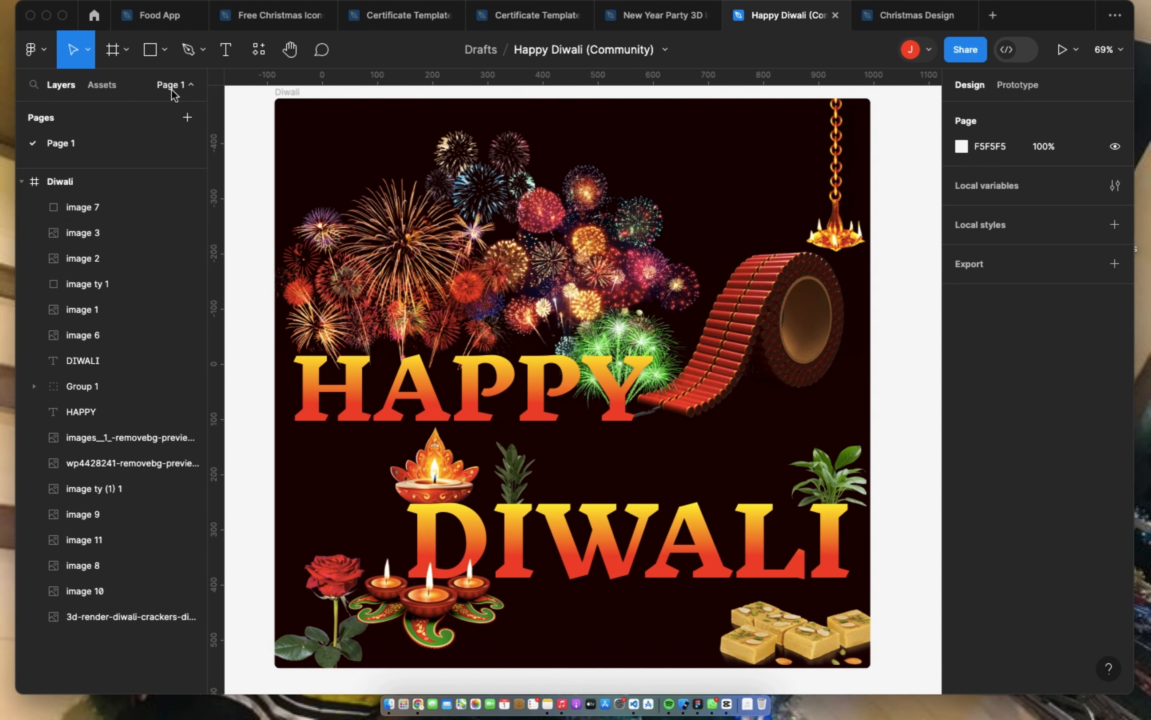
click(657, 15)
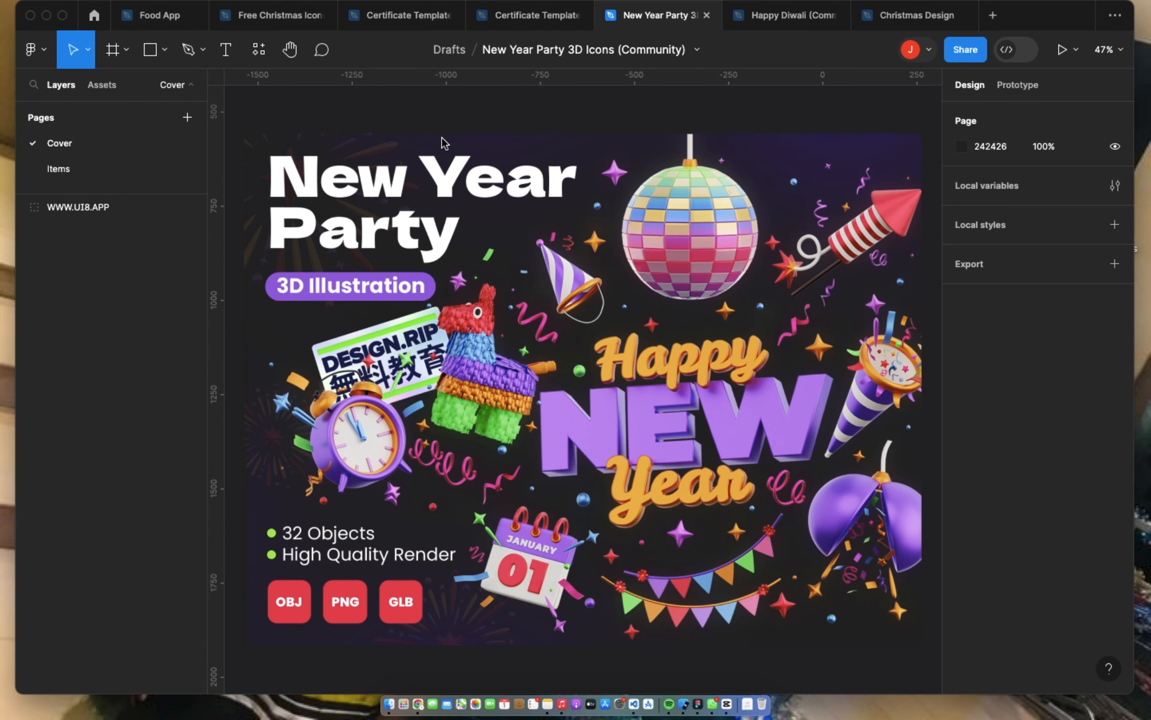
click(59, 168)
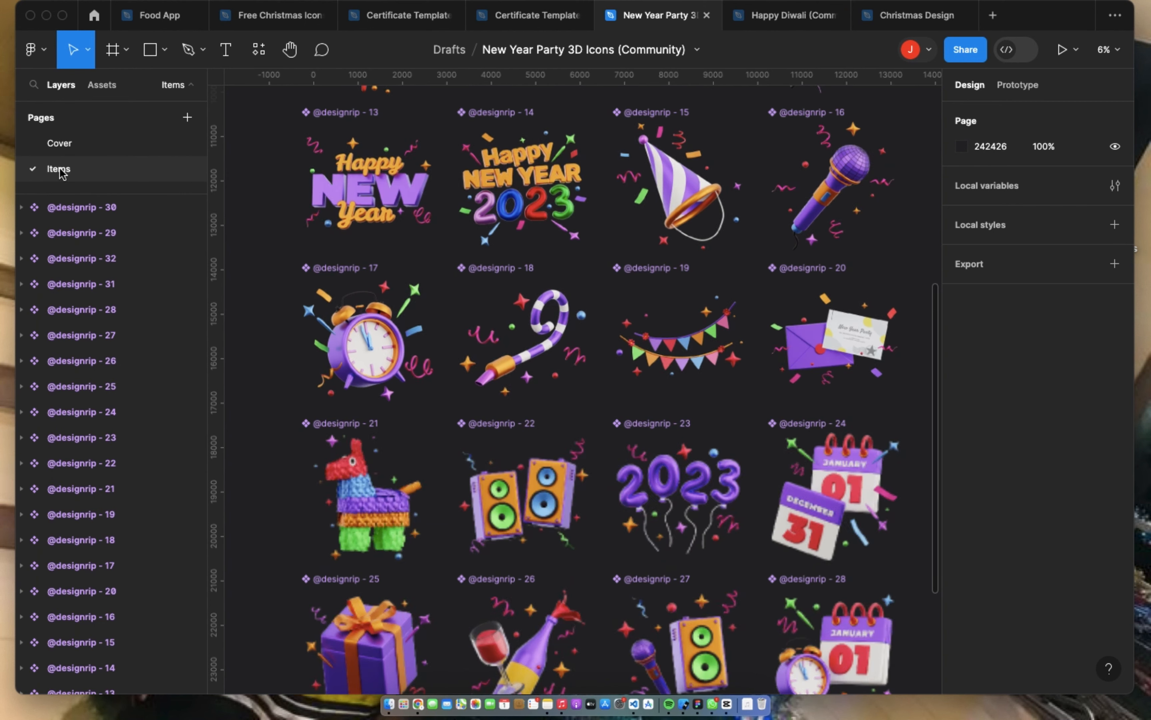
click(91, 144)
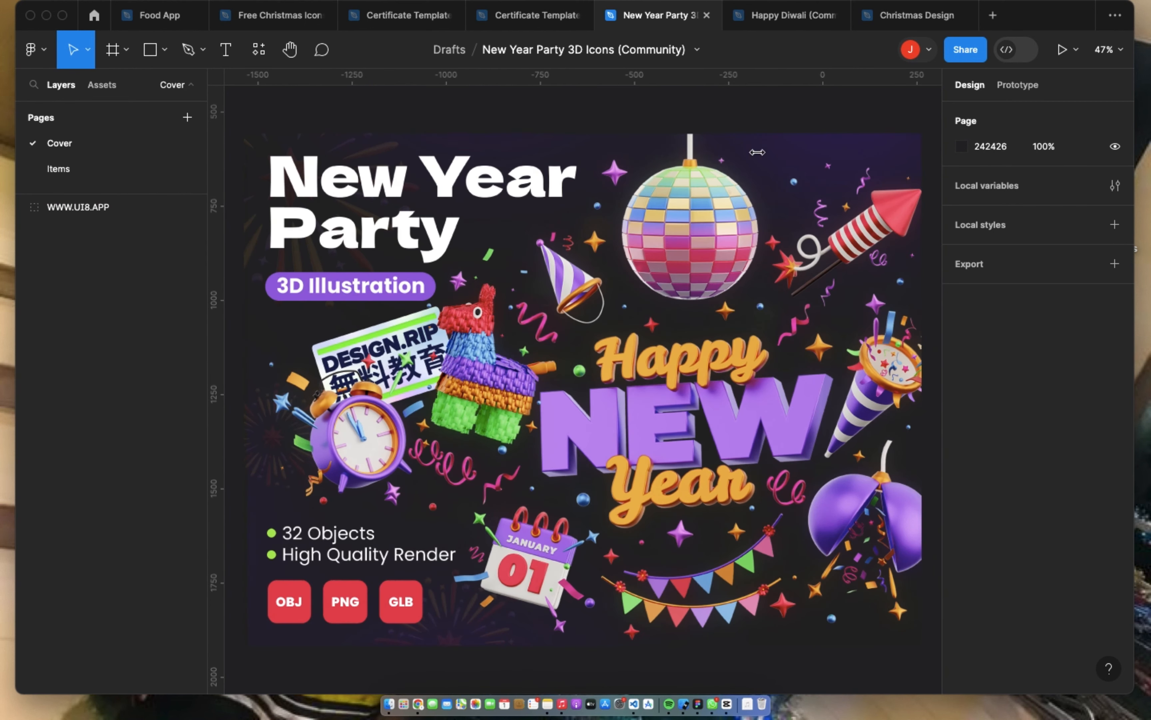
Step: Switch to the Christmas Design file and inspect the fonts of the Happy, New Year and greeting message texts on the Legendary Builders poster
click(935, 18)
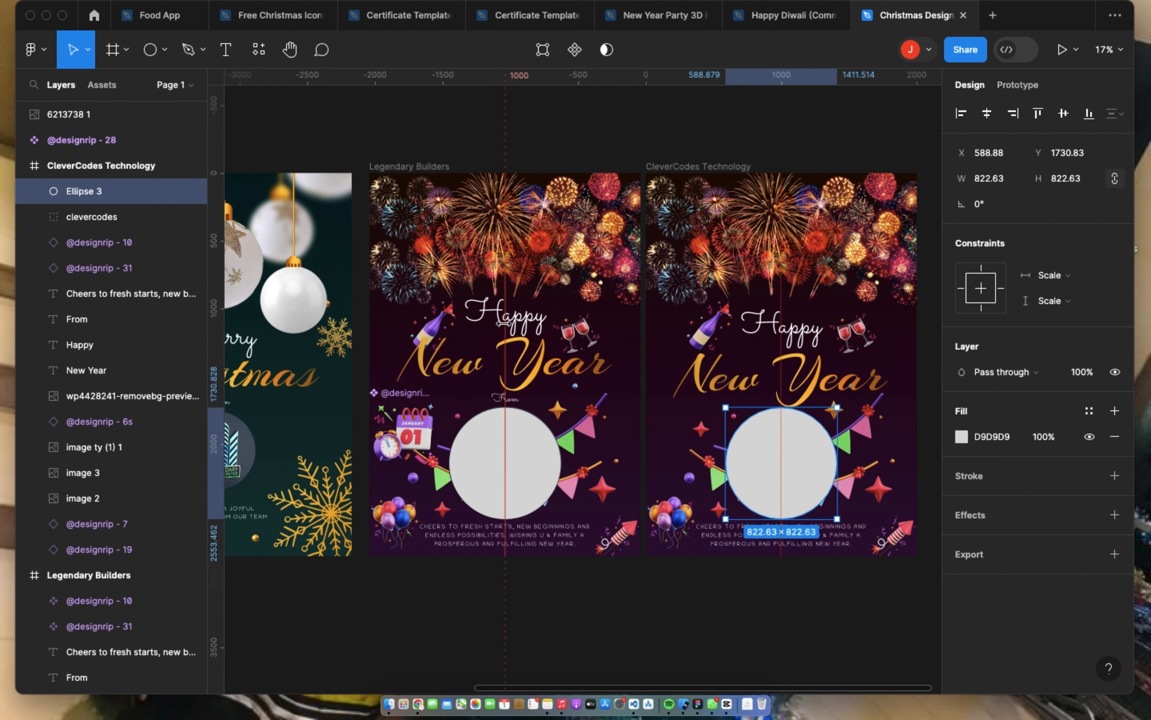
key(Escape)
click(496, 316)
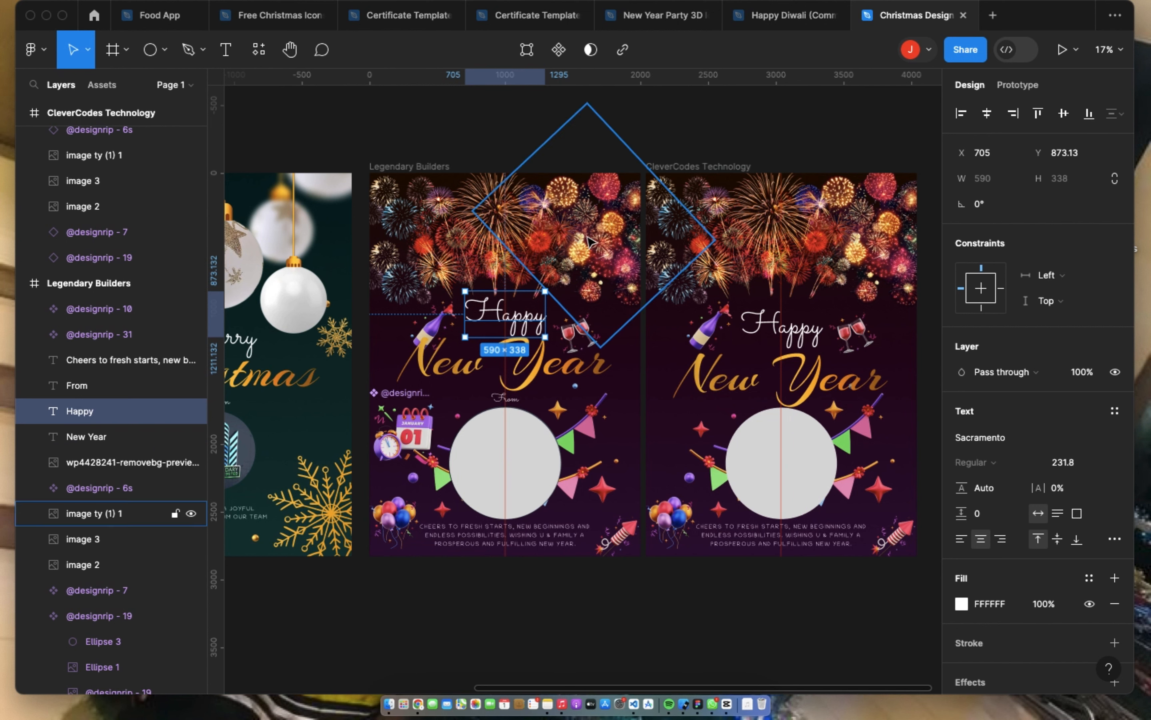
click(547, 376)
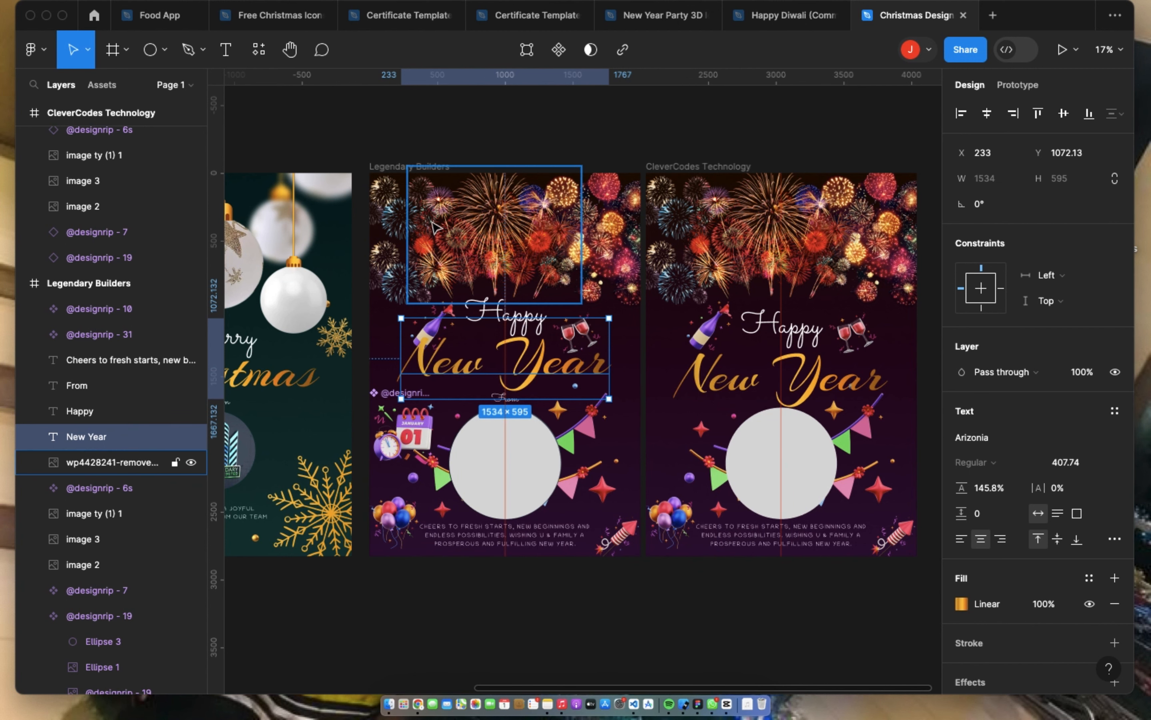
scroll(449, 507, down, 2)
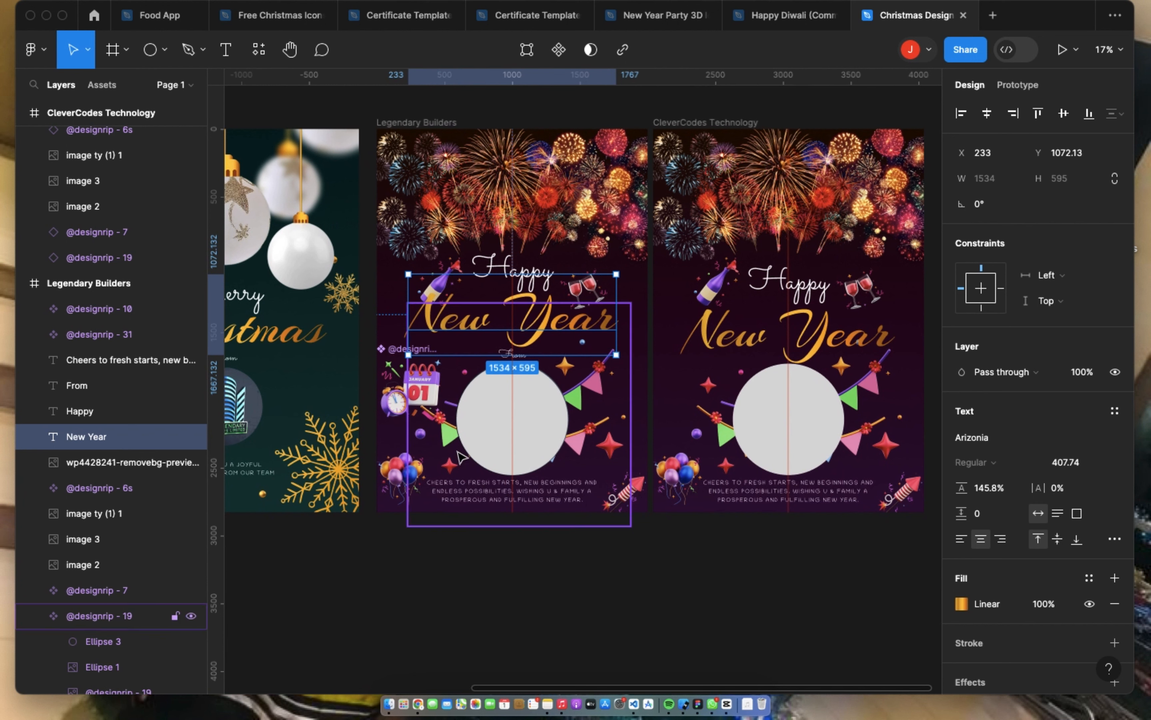
click(483, 491)
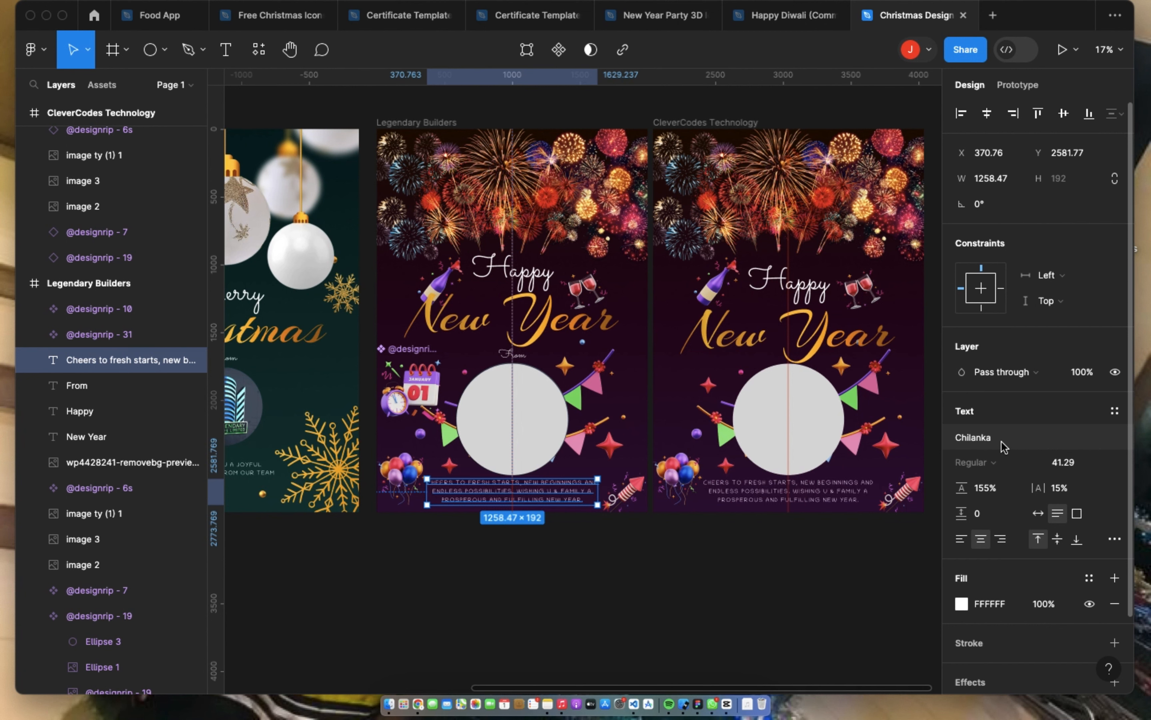
scroll(537, 426, up, 2)
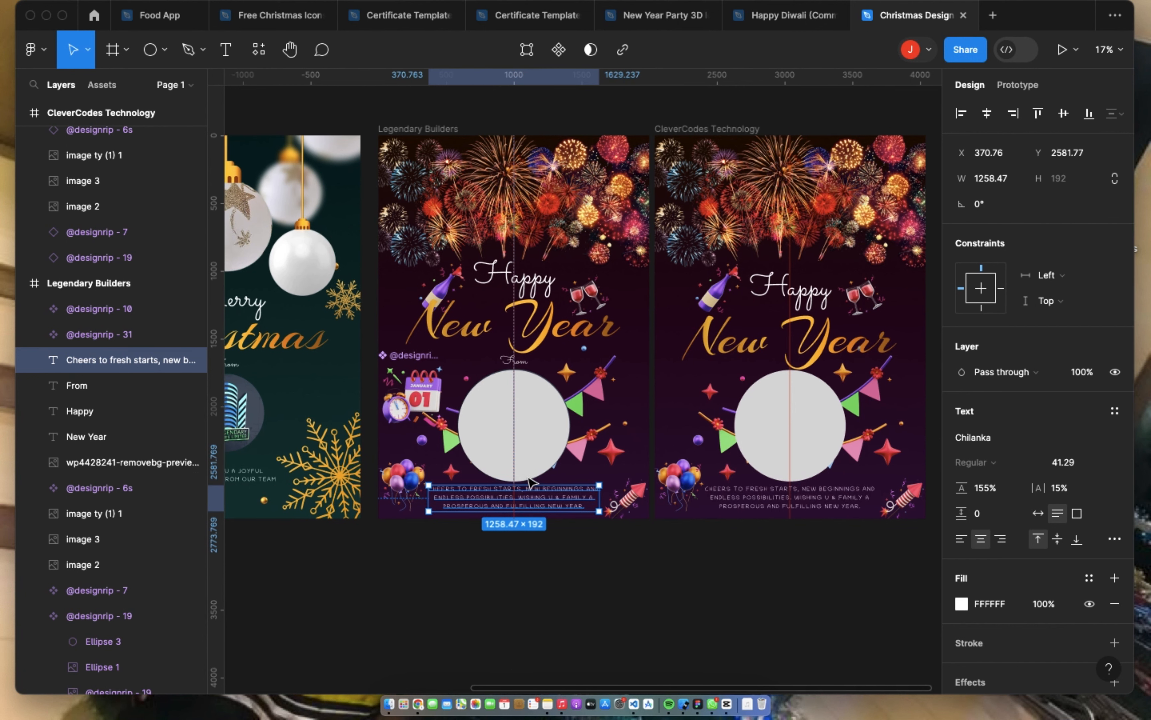
Step: Place the clevercodes_logo.png image from Downloads into the empty circle on the Legendary Builders New Year poster
double_click(540, 453)
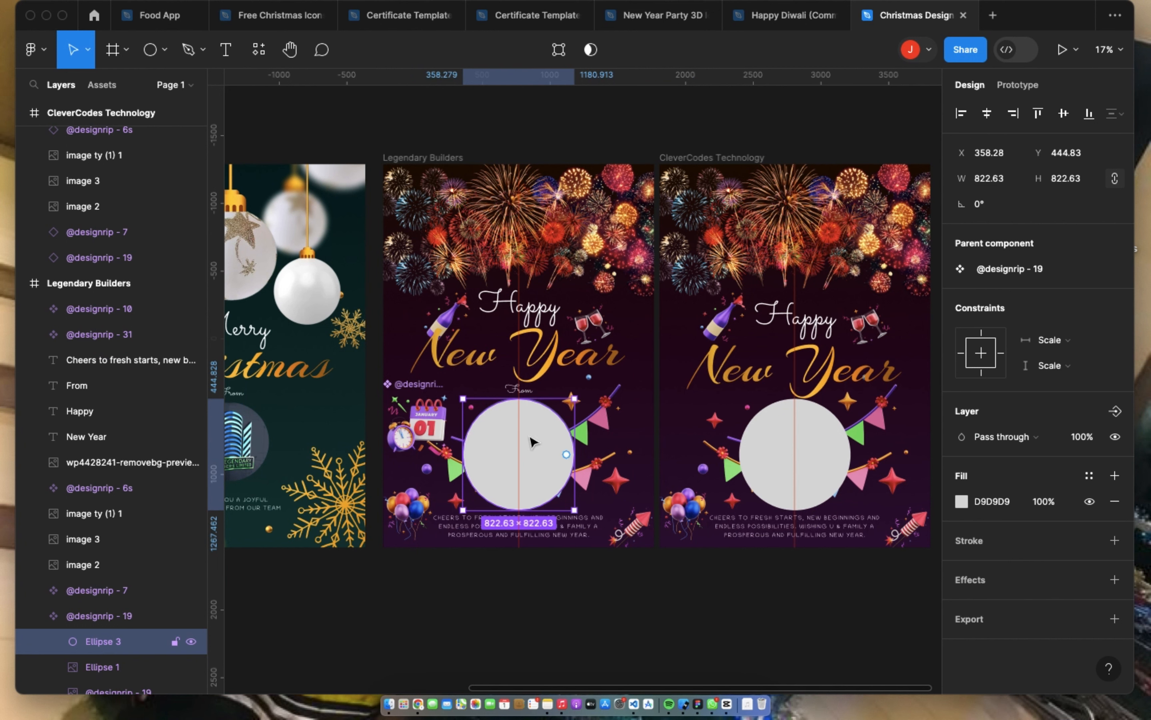
click(48, 49)
mouse_move(71, 128)
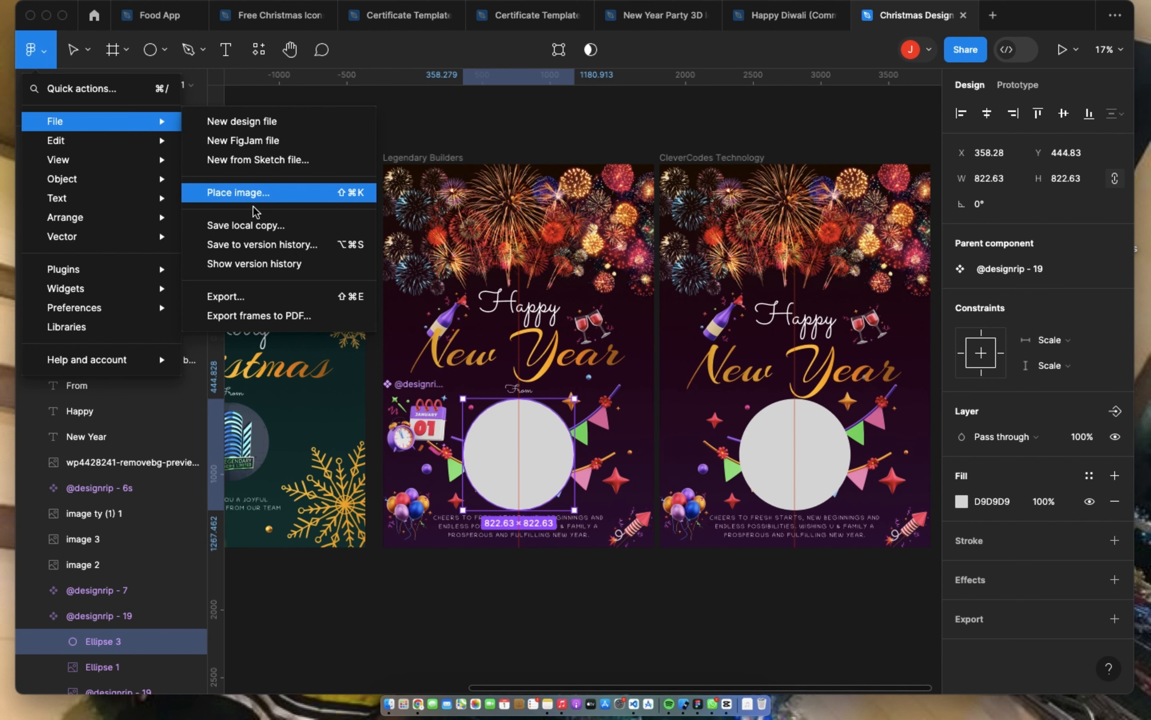
click(247, 194)
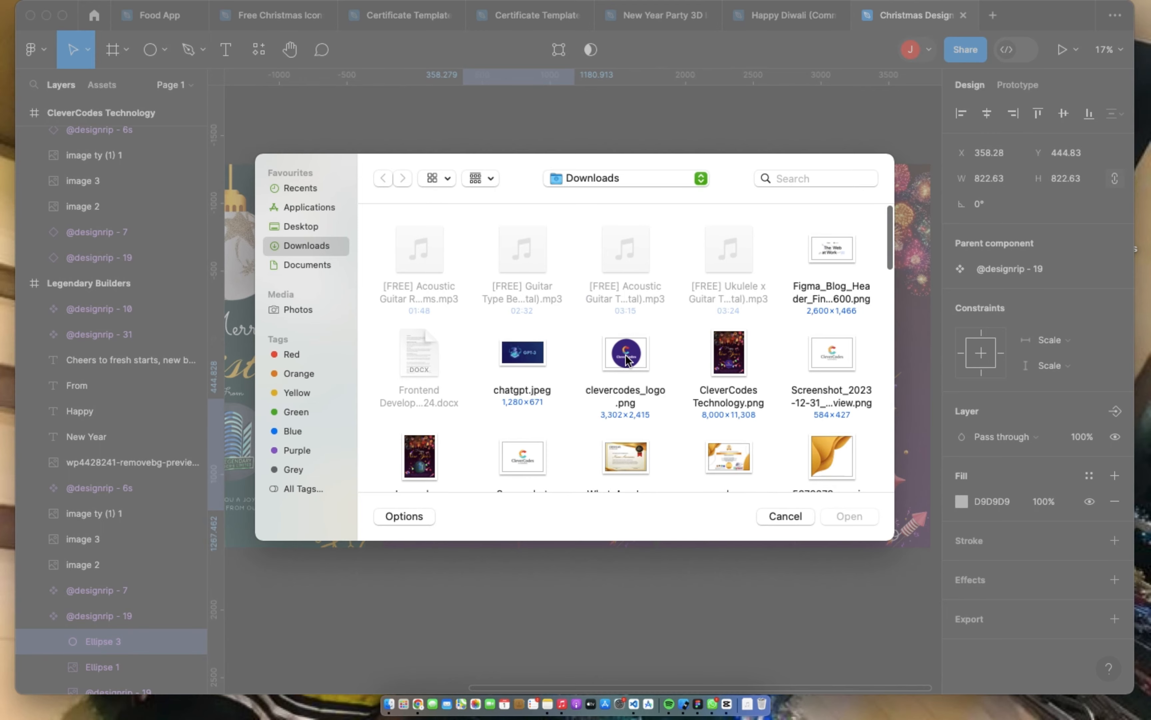
double_click(626, 358)
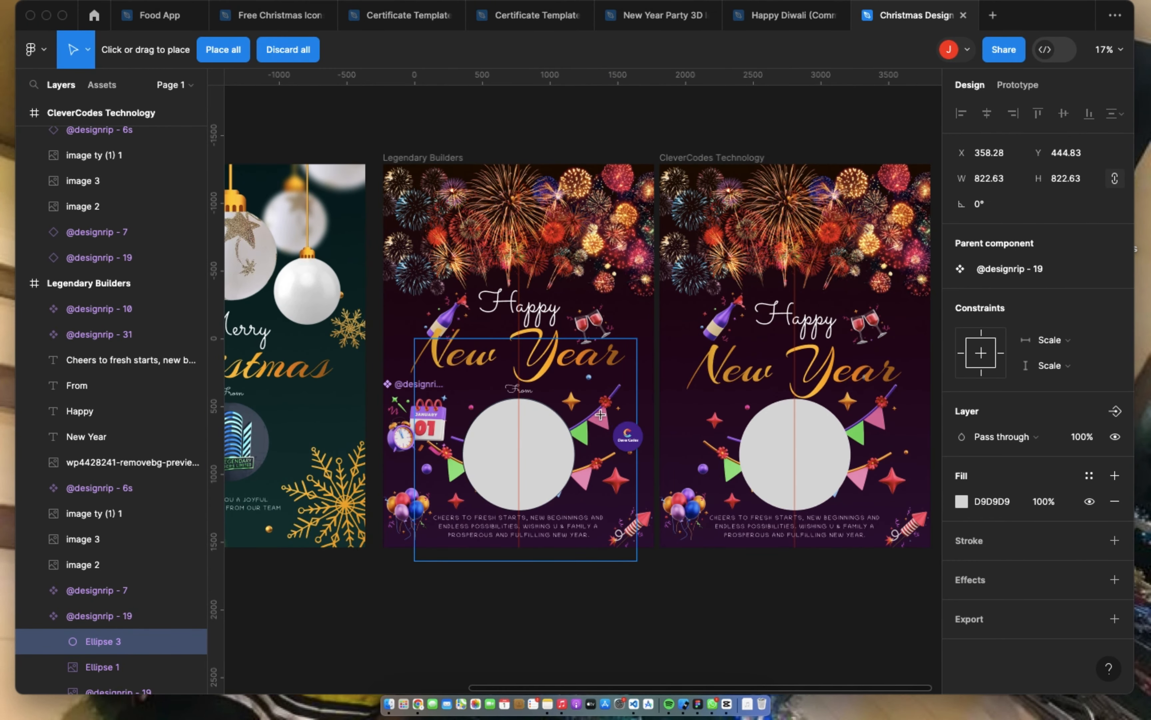
click(546, 438)
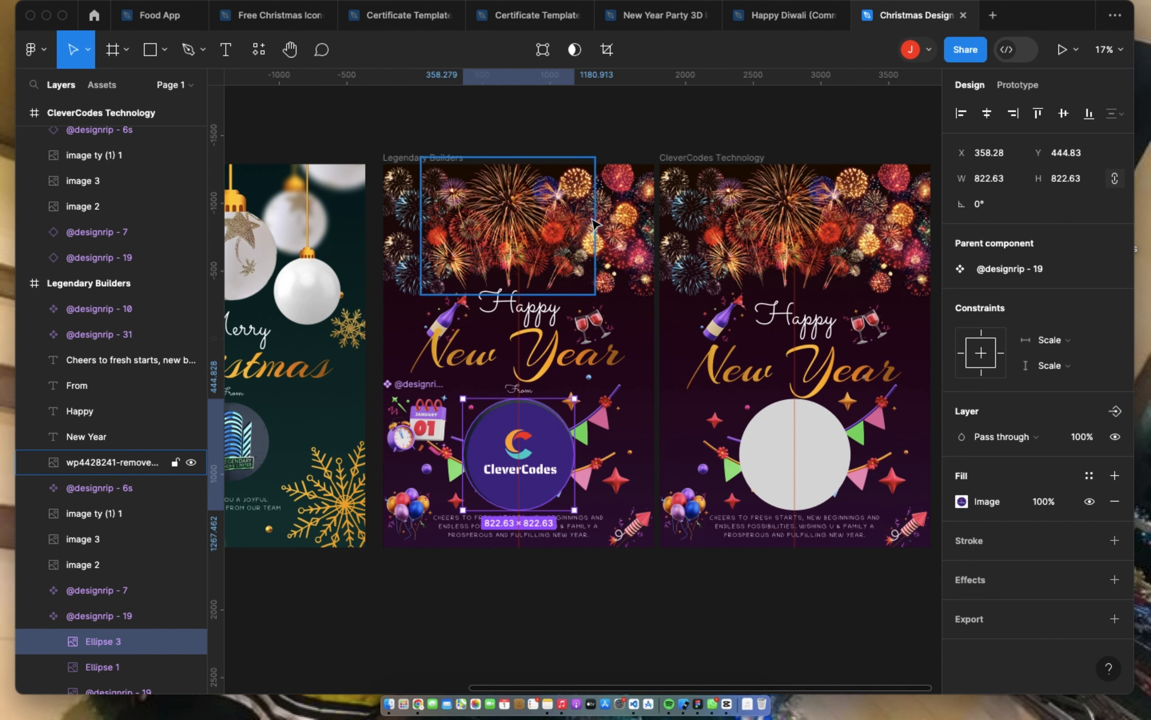
Step: Crop the logo fill of the circle, shifting the image slightly upward to center it within the circle
click(605, 51)
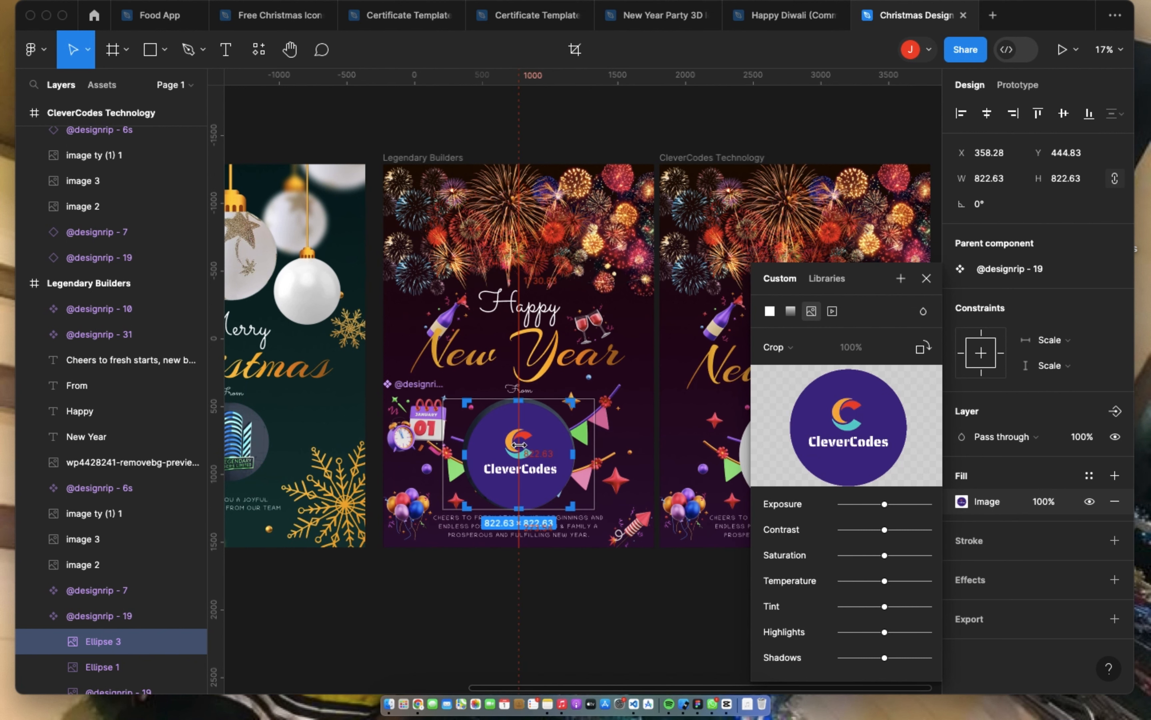
key(shift+Up)
key(shift+Up)
key(shift+Up)
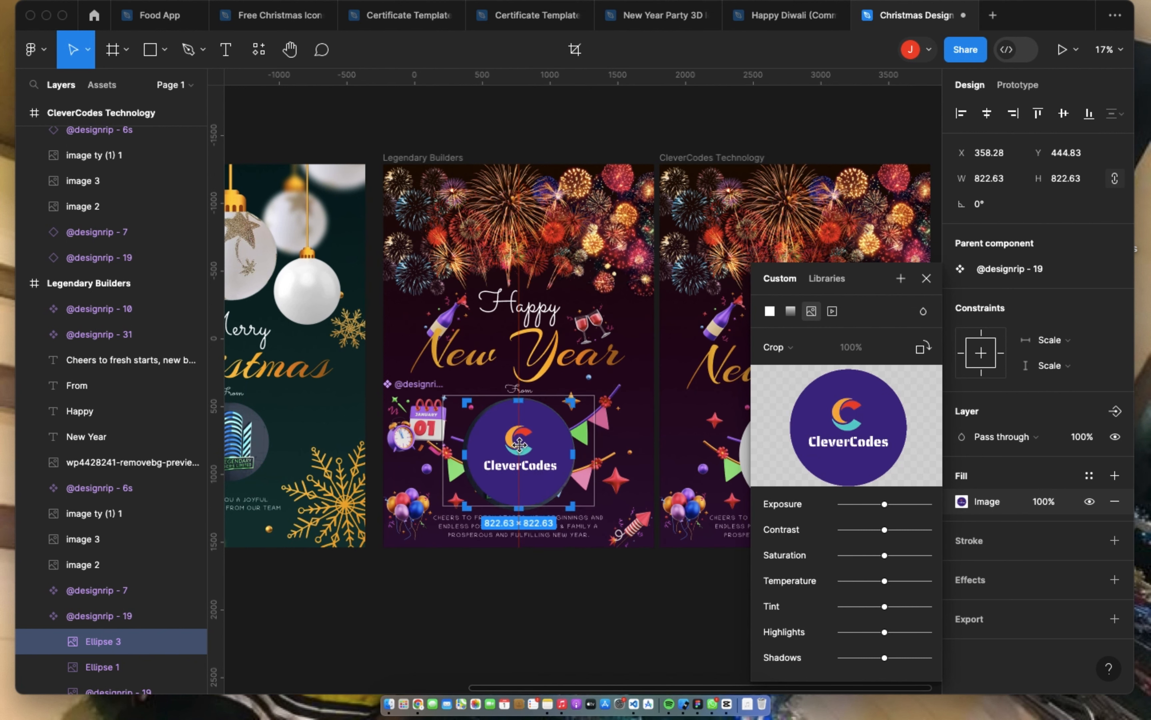
key(Left)
key(Left)
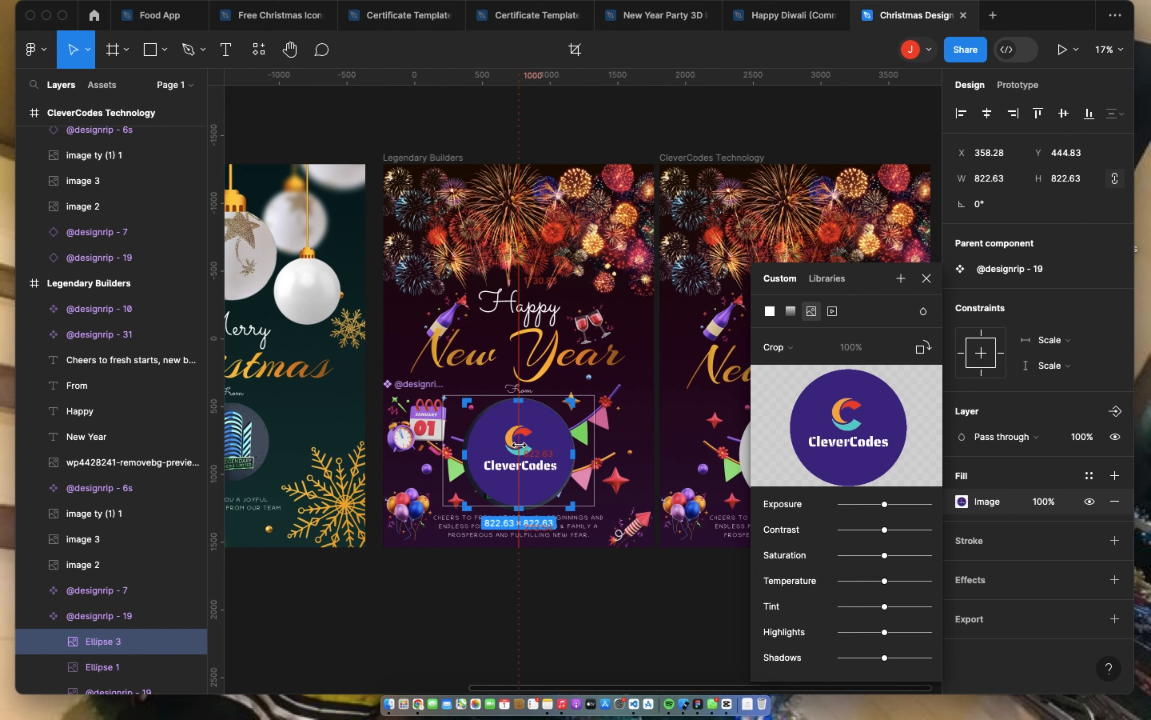
key(shift+Down)
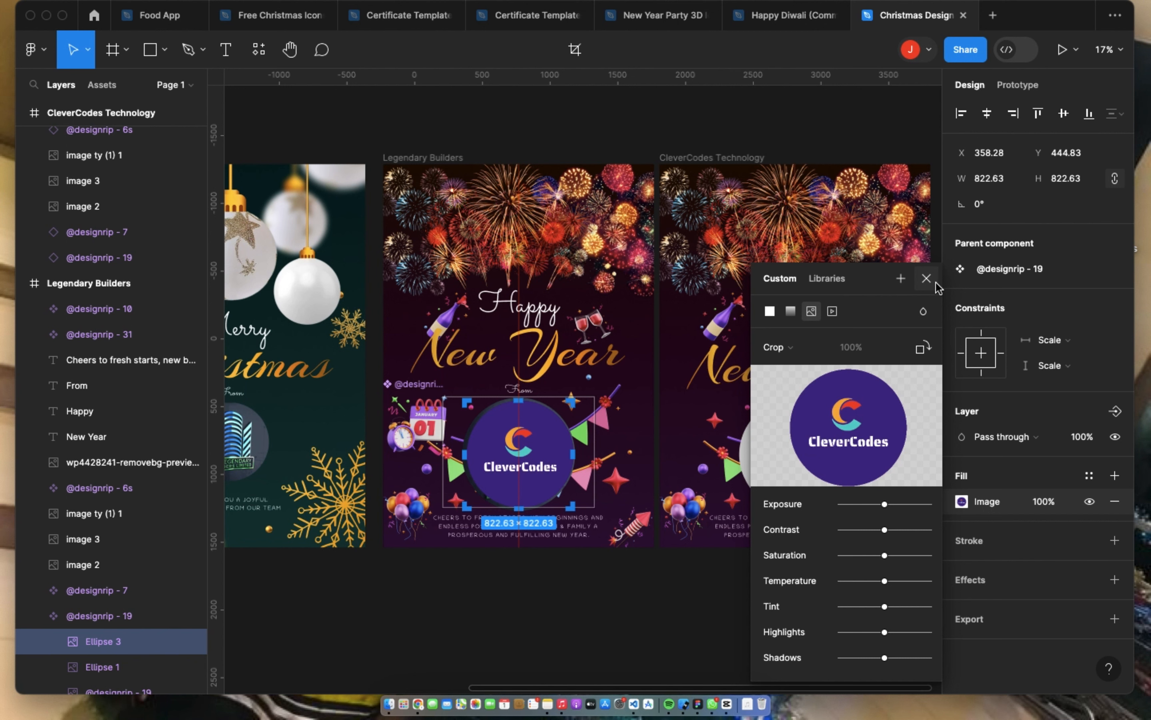
click(926, 278)
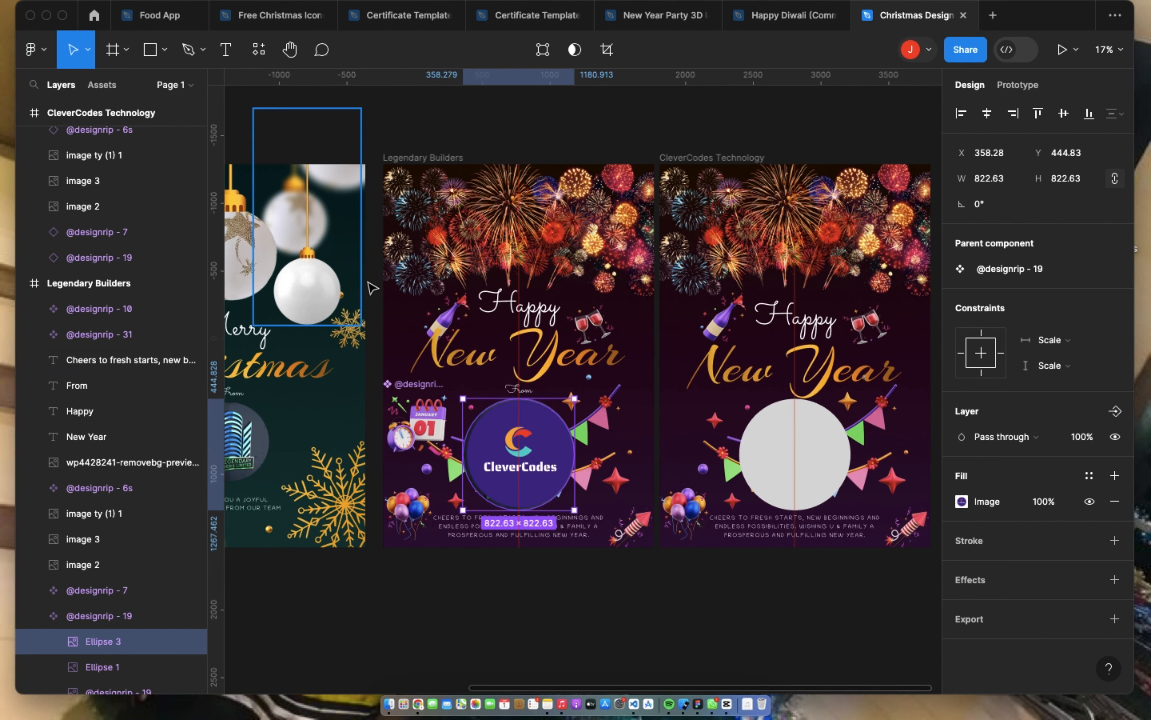
Step: Add a sample text "hjhjhjhj" on the empty canvas below the posters and set its font size to 128
scroll(504, 533, down, 5)
click(522, 562)
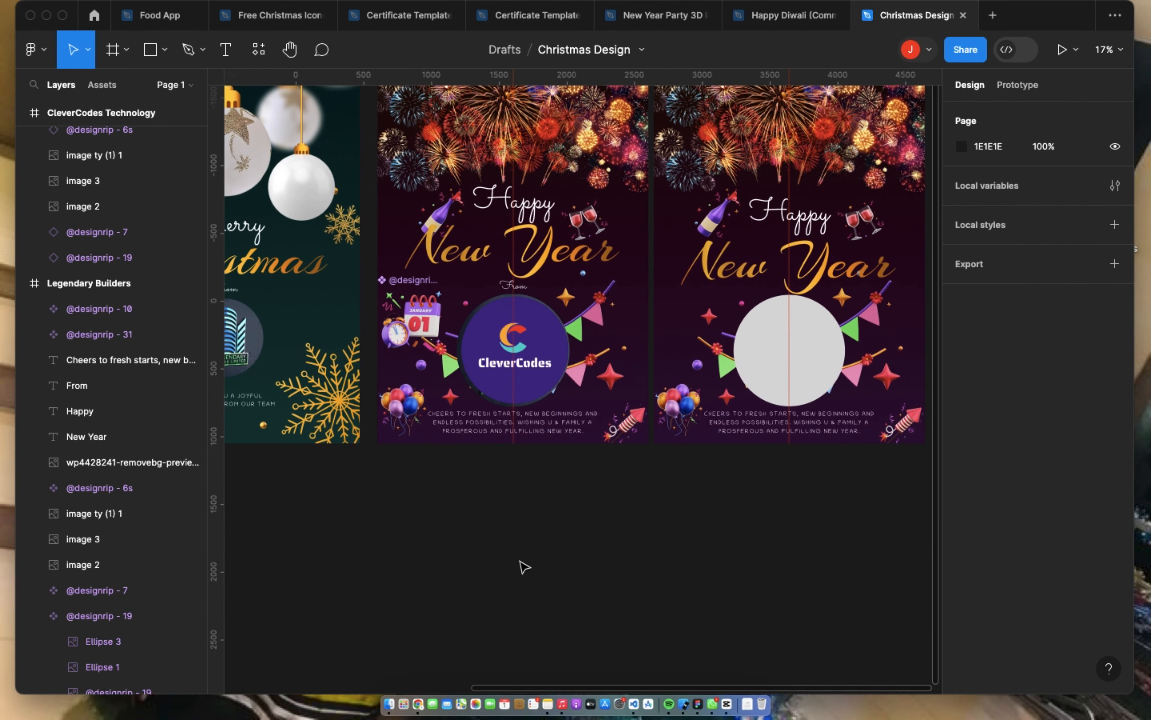
click(230, 60)
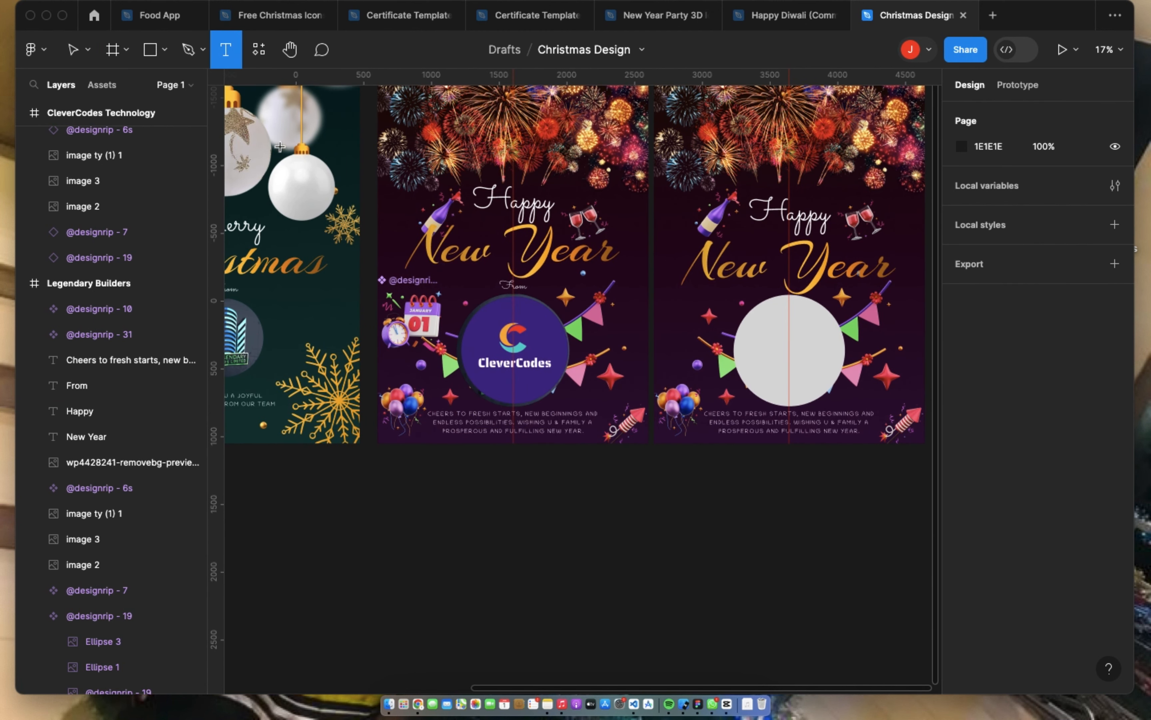
click(462, 553)
text(hj)
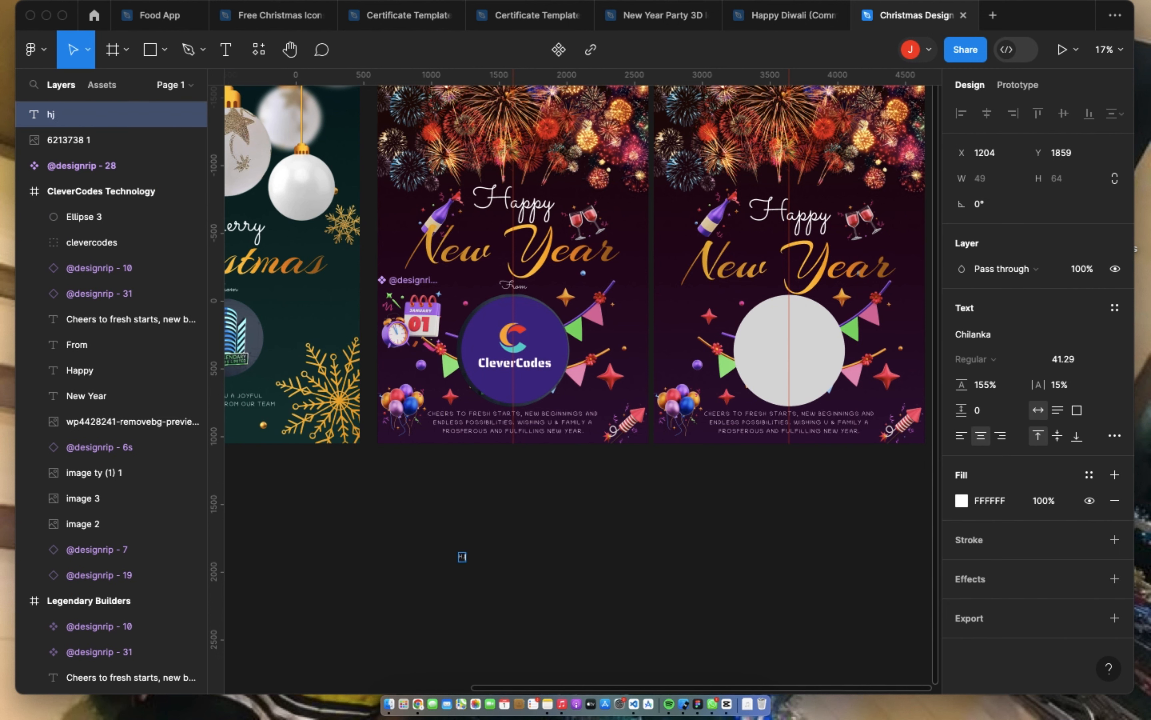
text(hjhjhj)
key(super+a)
click(1102, 363)
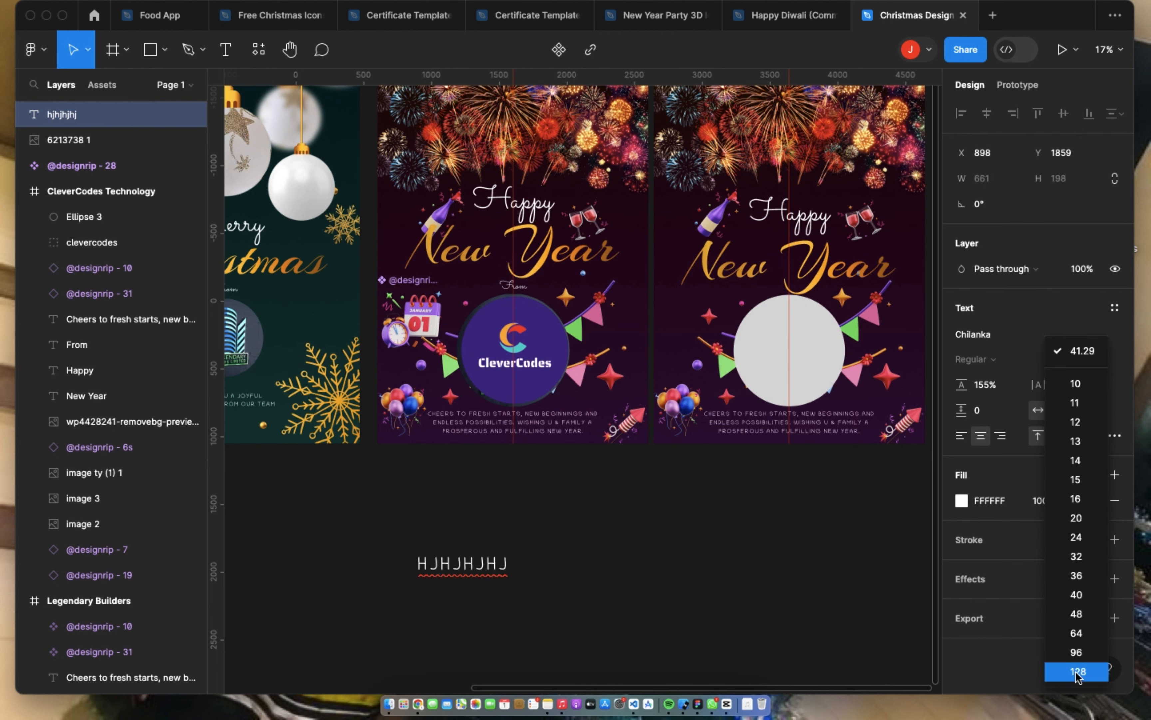
click(1076, 672)
key(Escape)
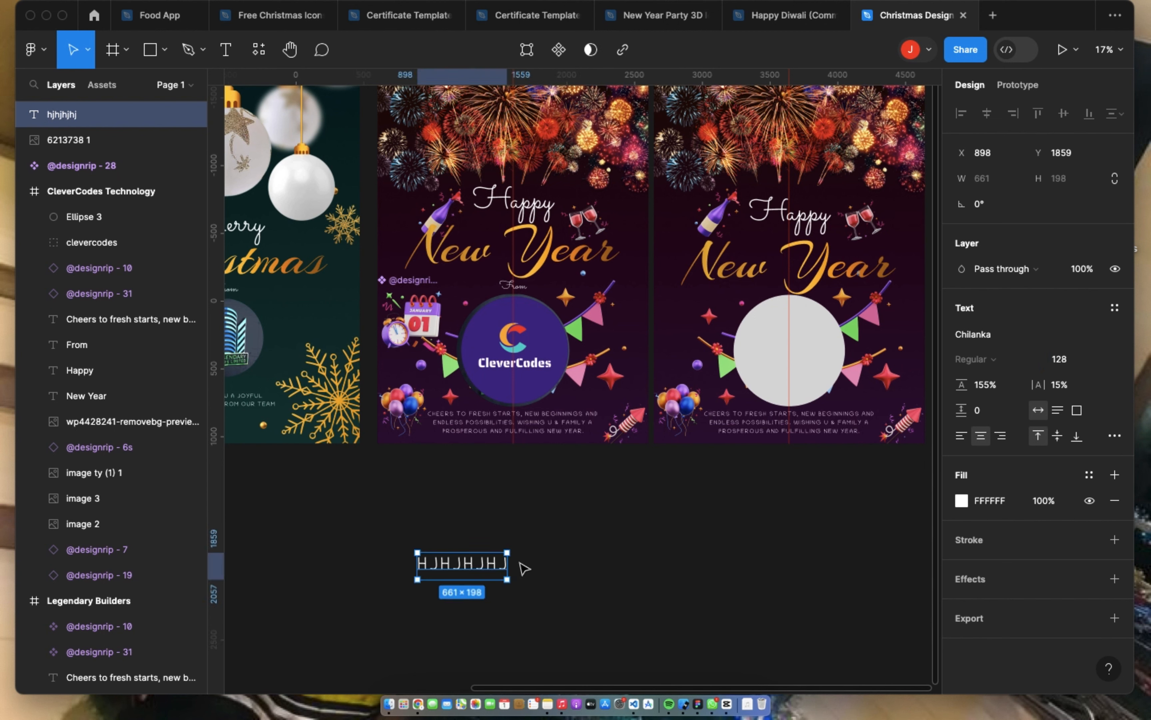
Step: Launch the Font Preview plugin from the saved plugins for the sample text and search its fonts for "sacr"
right_click(483, 564)
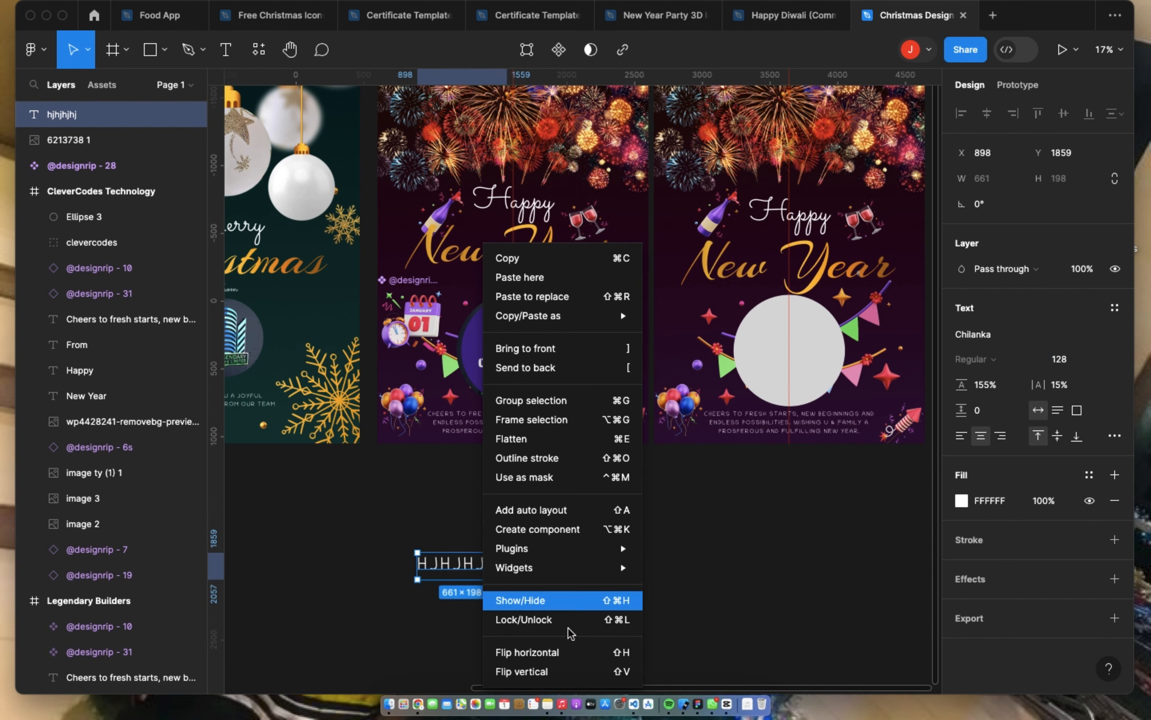
mouse_move(575, 557)
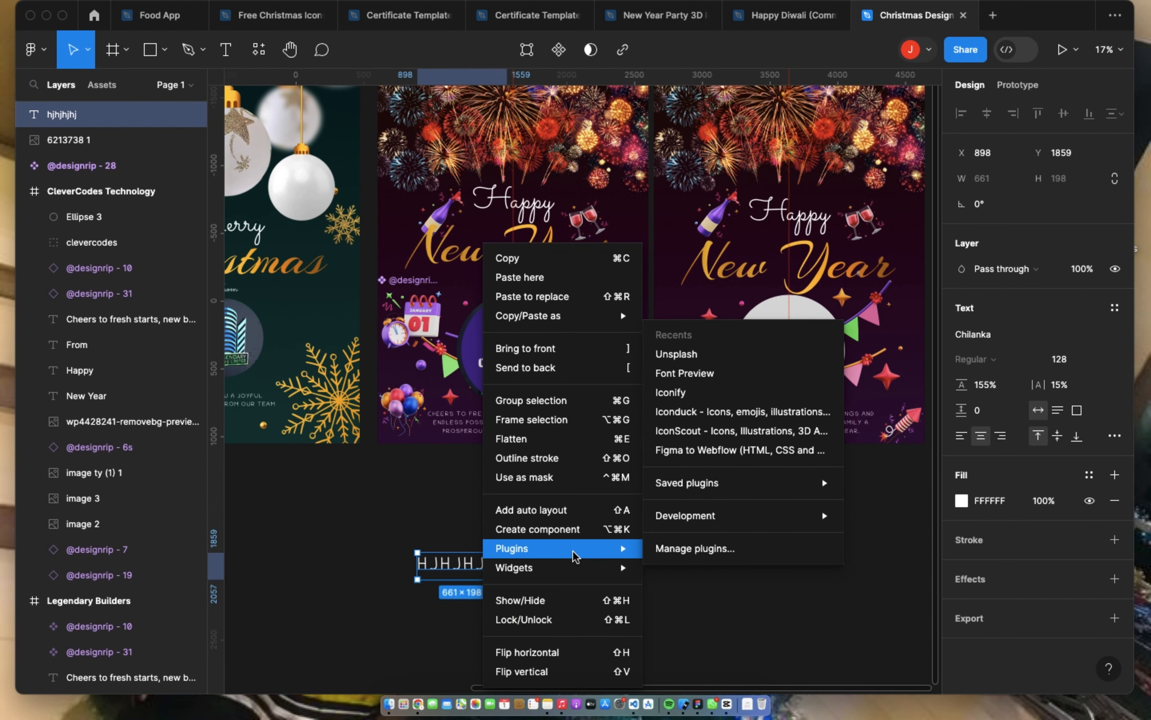
mouse_move(744, 485)
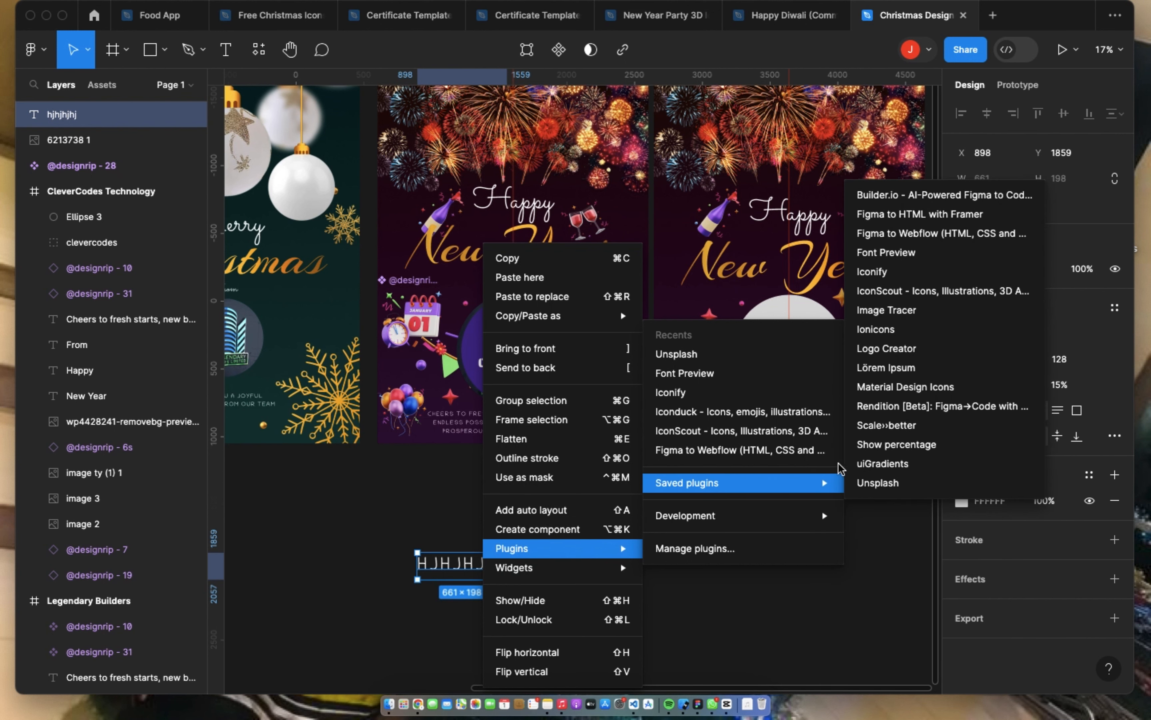
click(928, 254)
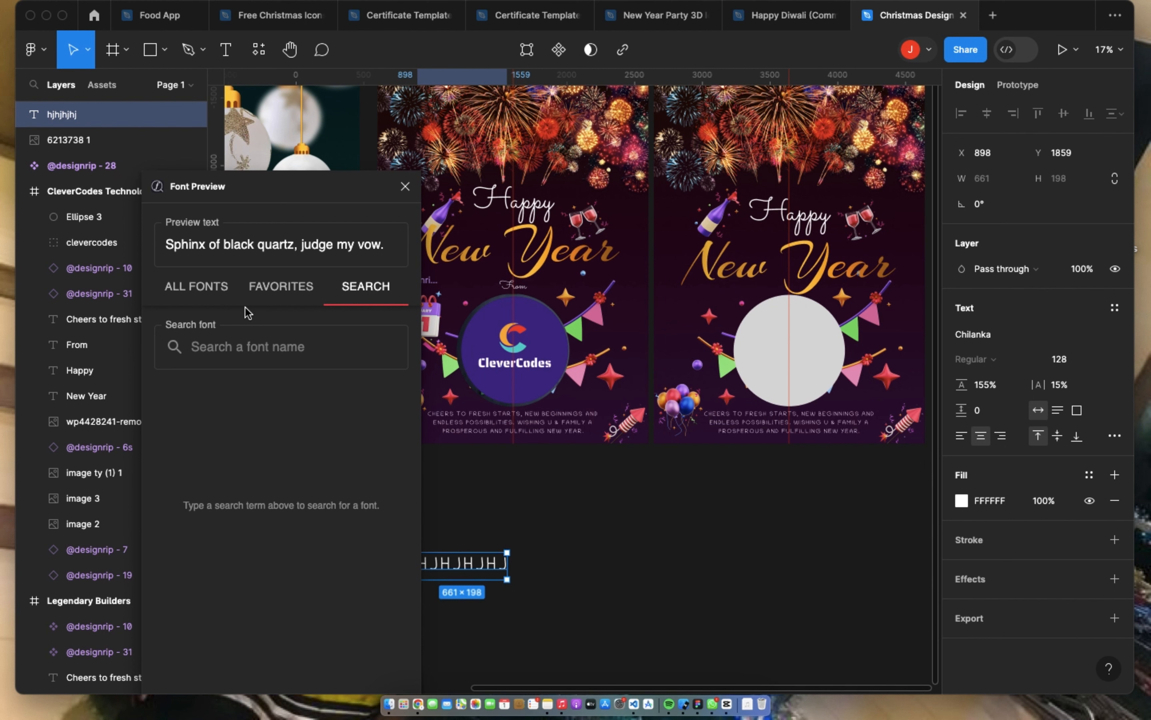
click(268, 336)
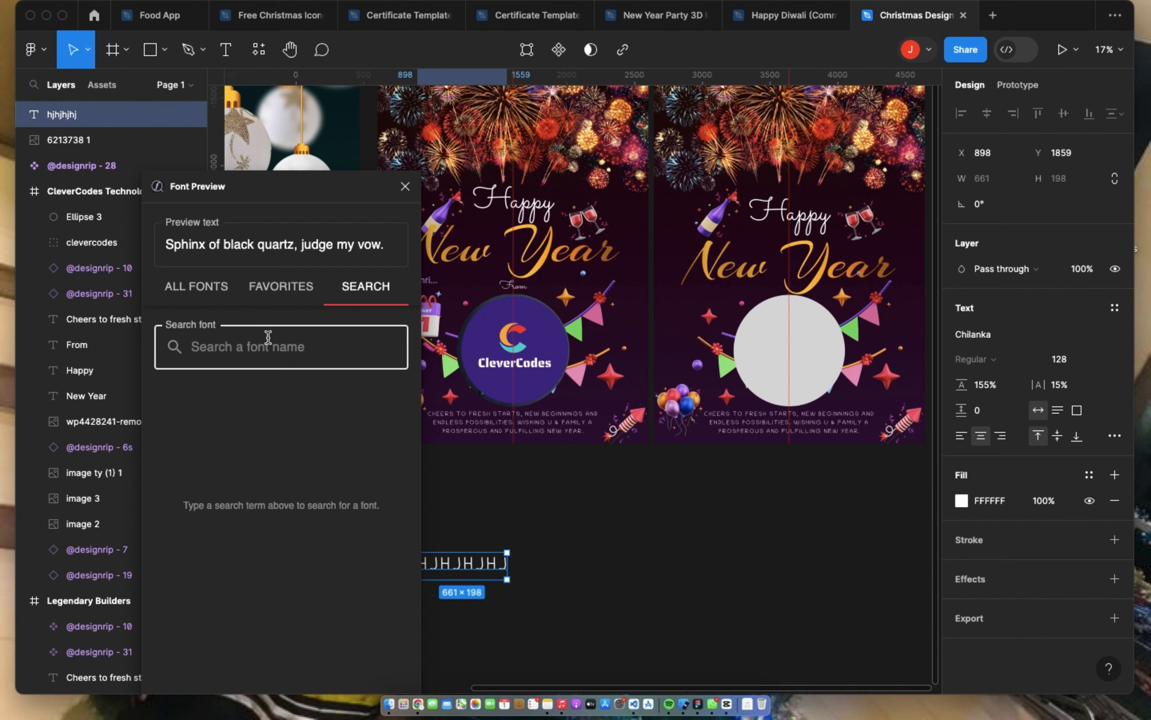
text(sacrent)
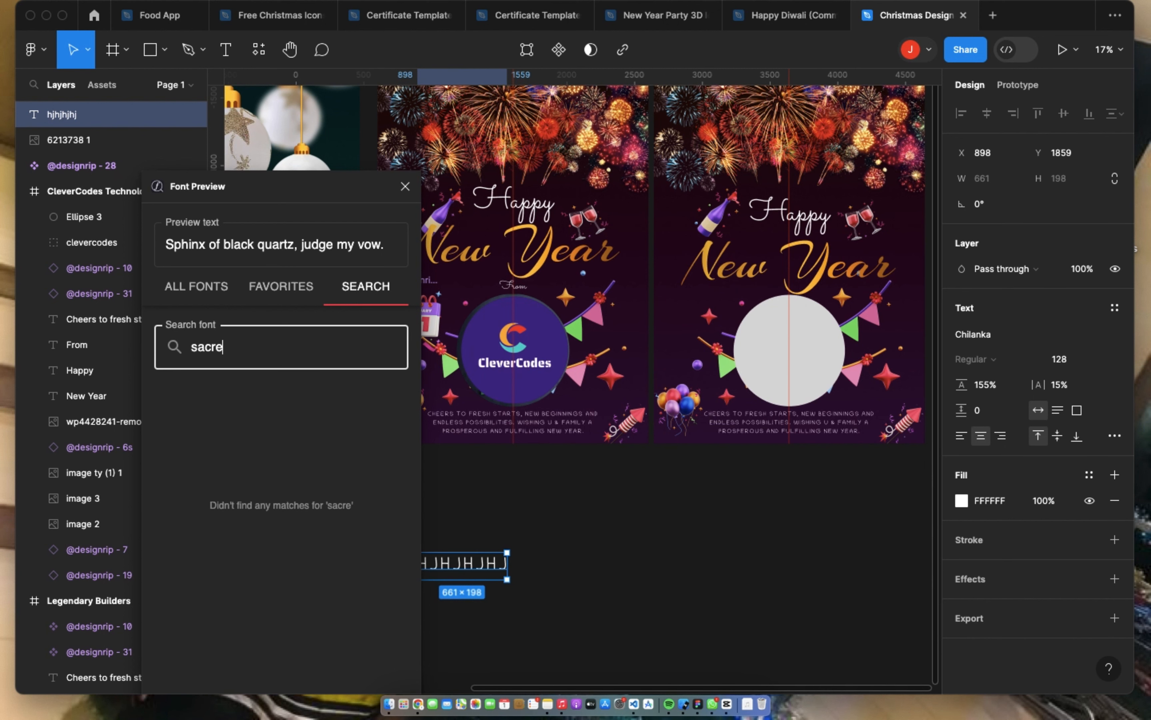
key(BackSpace)
key(BackSpace)
key(BackSpace)
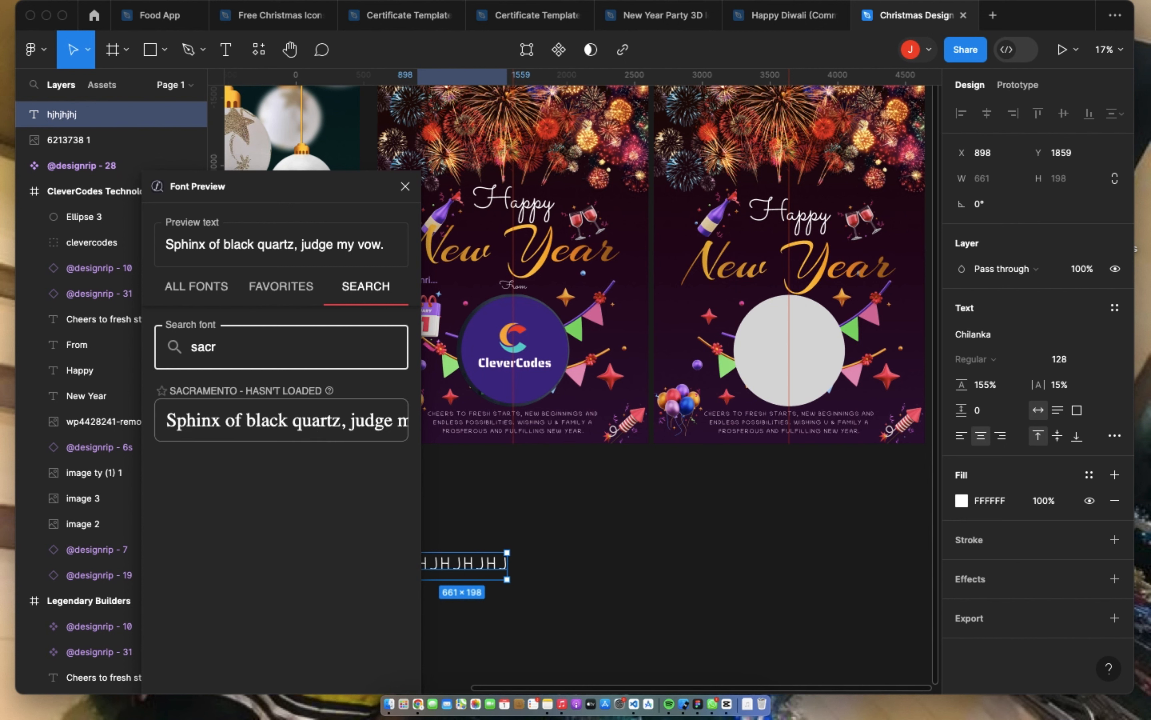
Step: Check the font of the Happy text on the Legendary Builders poster in the font list, leaving Sacramento in place
click(543, 205)
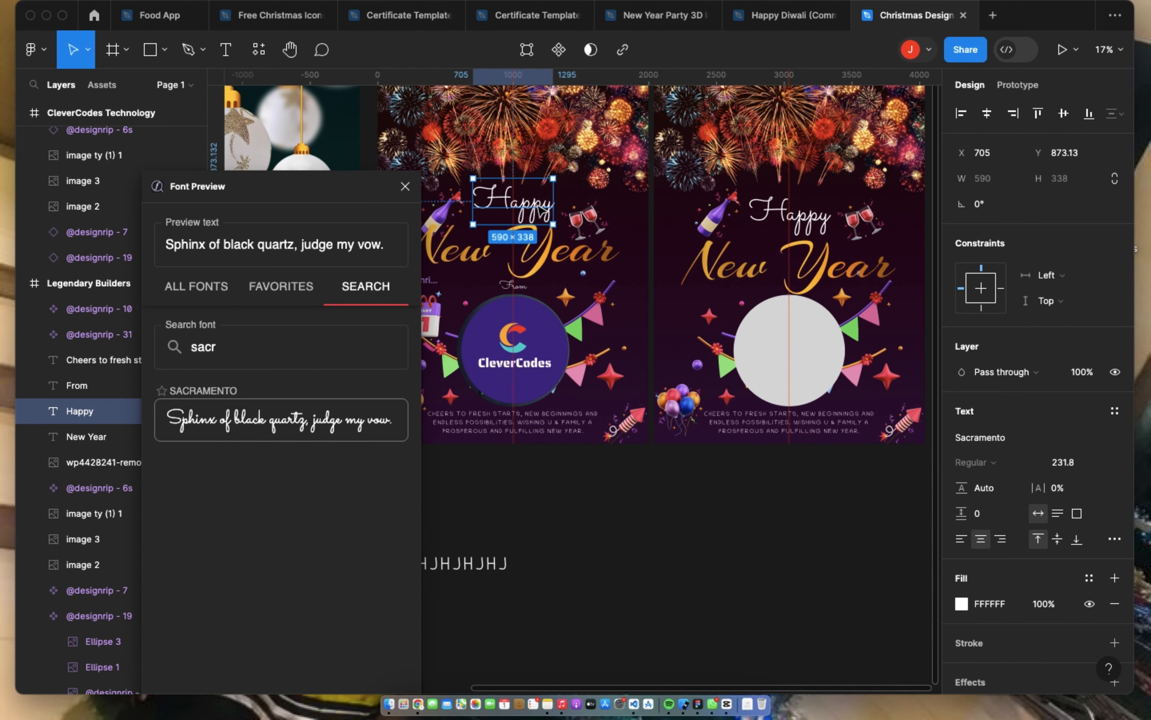
click(999, 438)
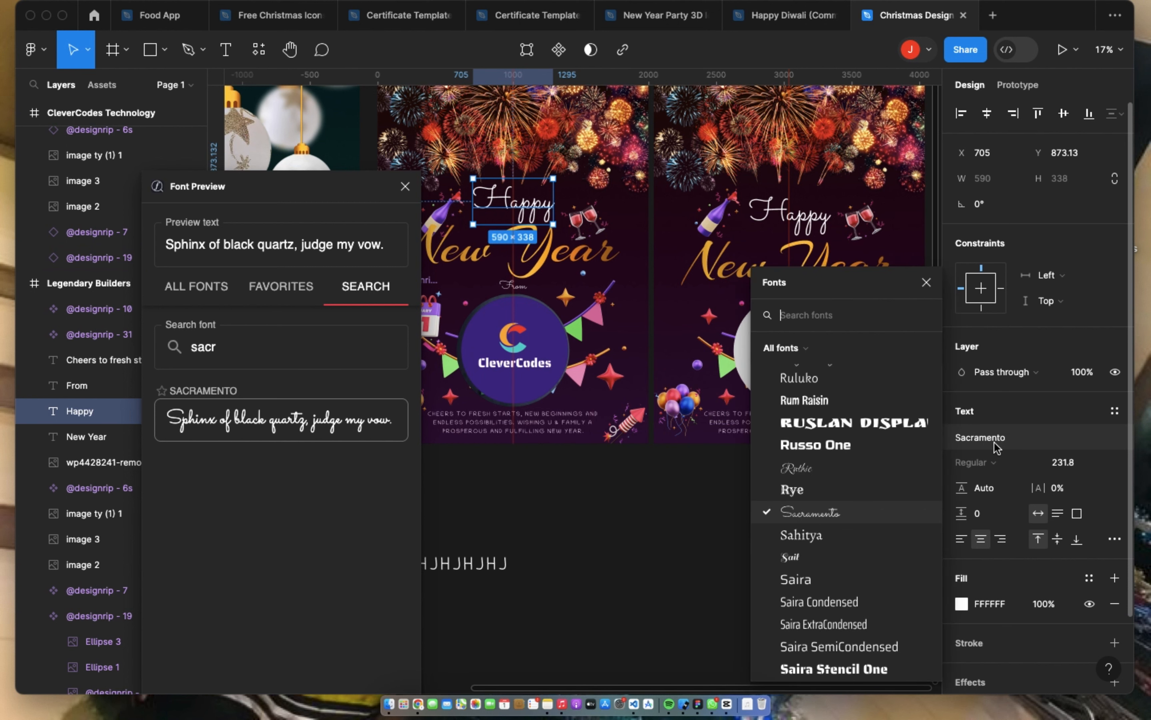
click(809, 377)
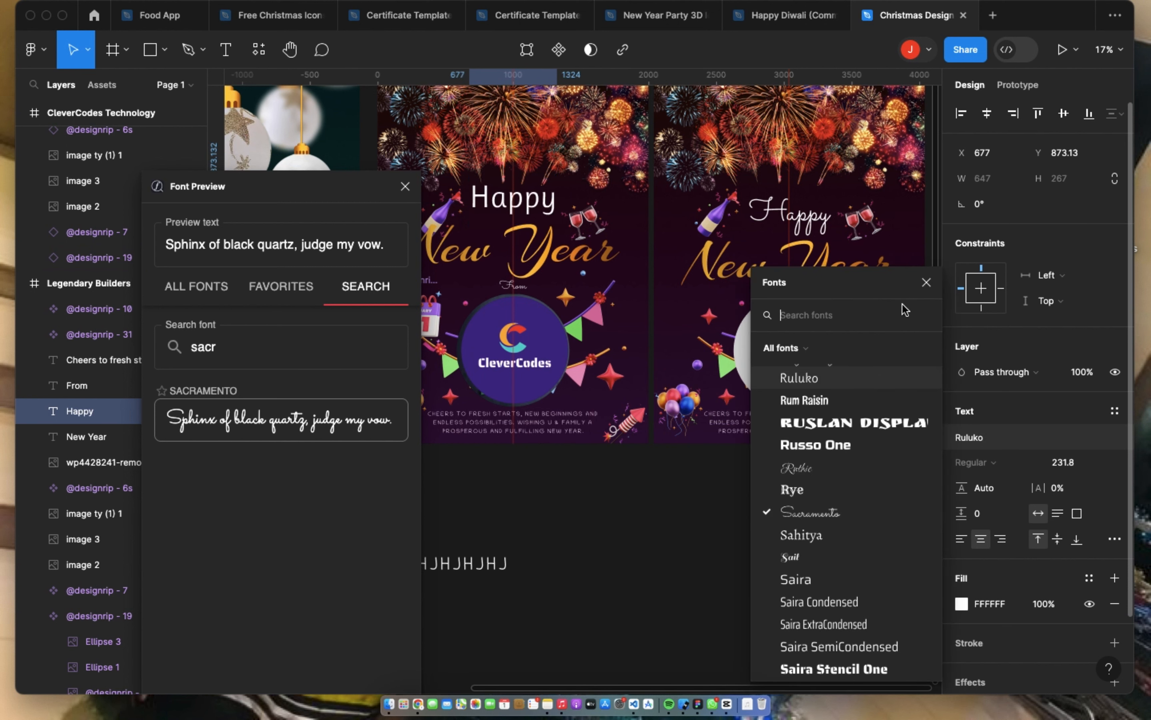
click(926, 282)
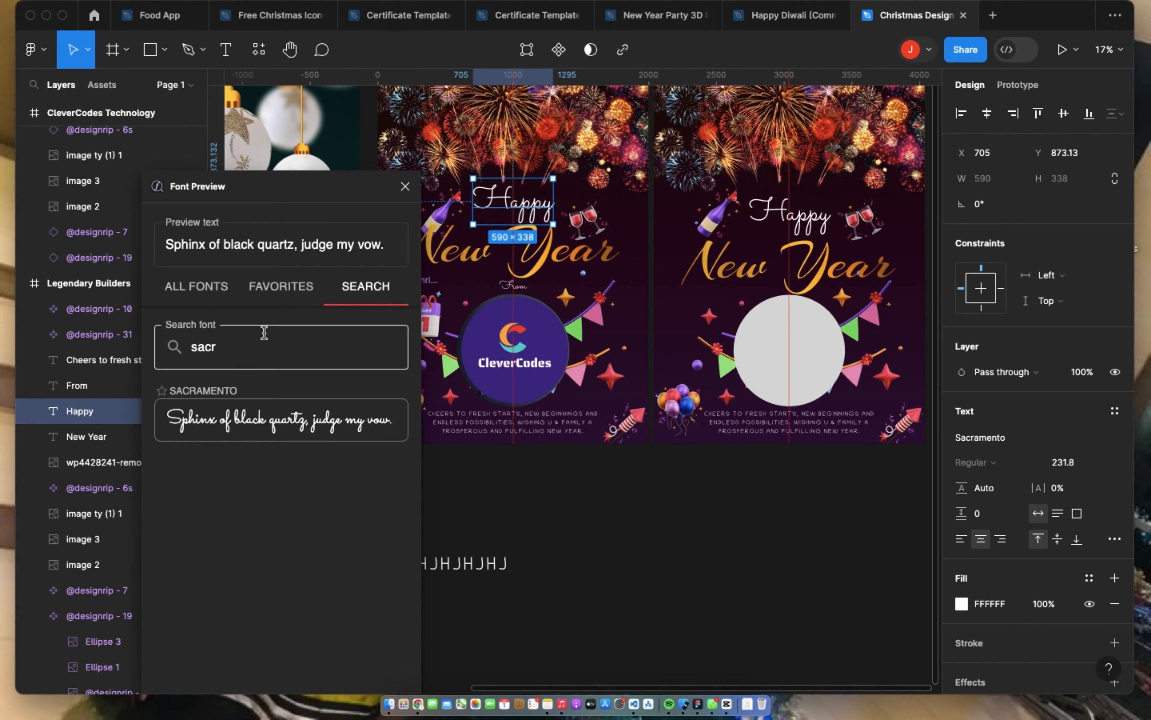
Step: Apply the Sacramento font from Font Preview to the sample text below the posters
click(283, 423)
click(477, 571)
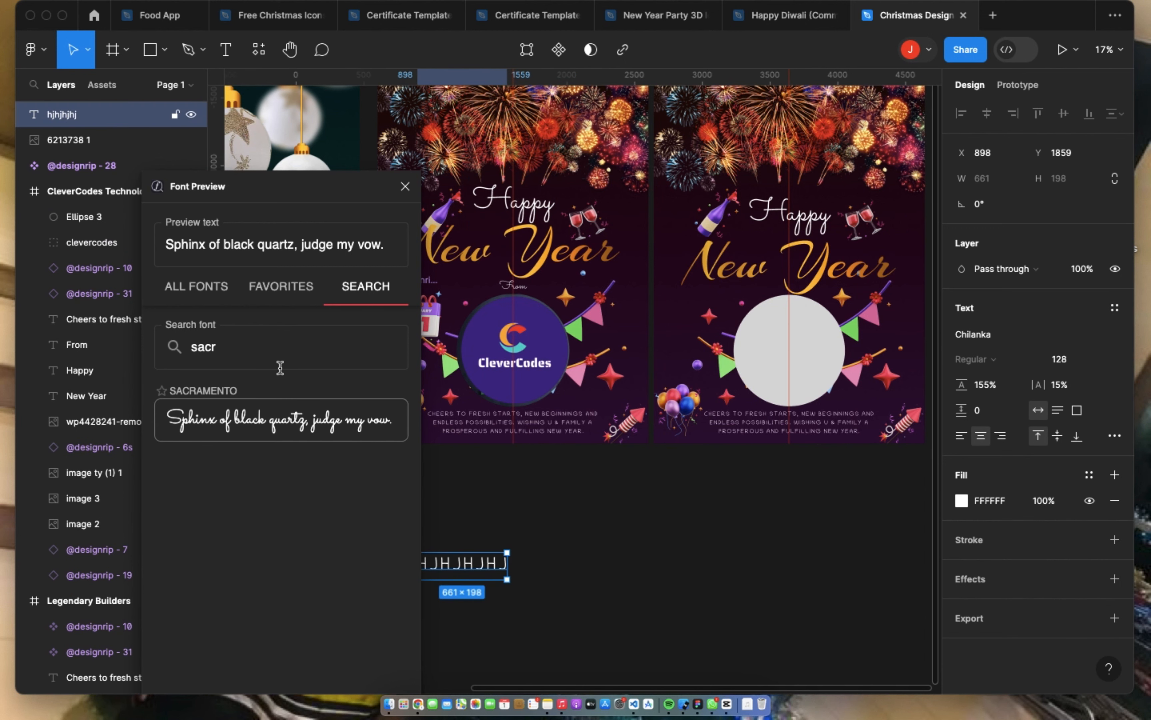
click(299, 422)
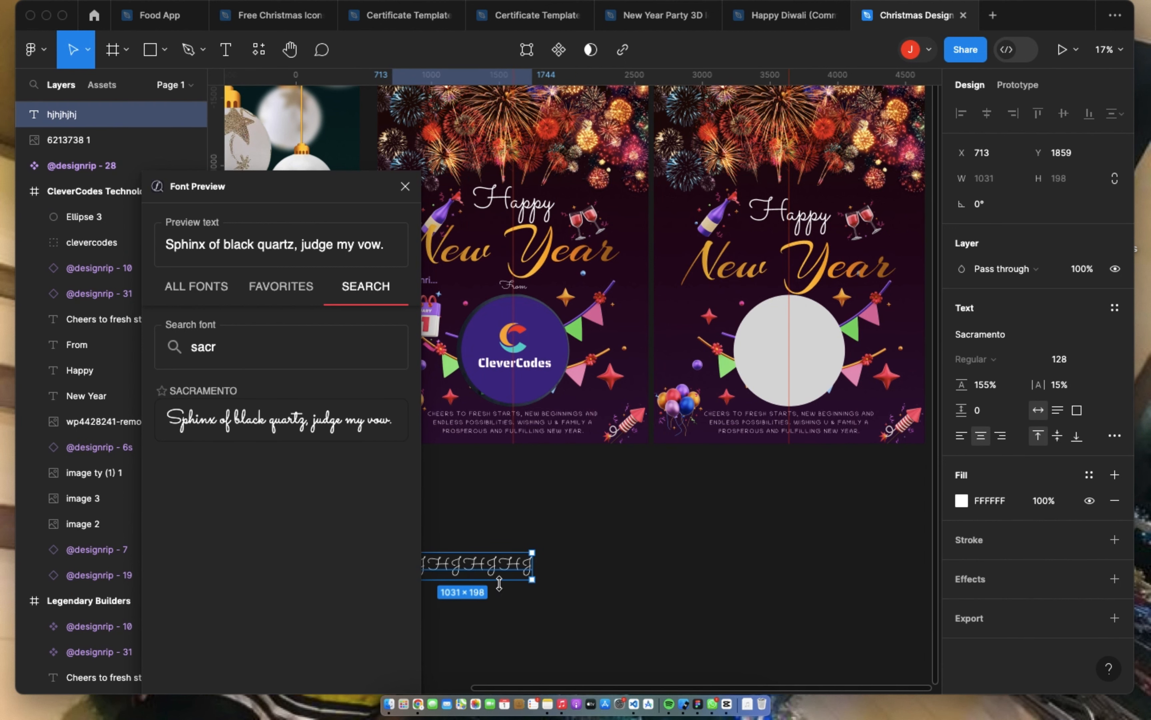
Step: Check the New Year text's font, search Font Preview for "arizo" and apply Arizonia to the sample text
scroll(554, 575, left, 5)
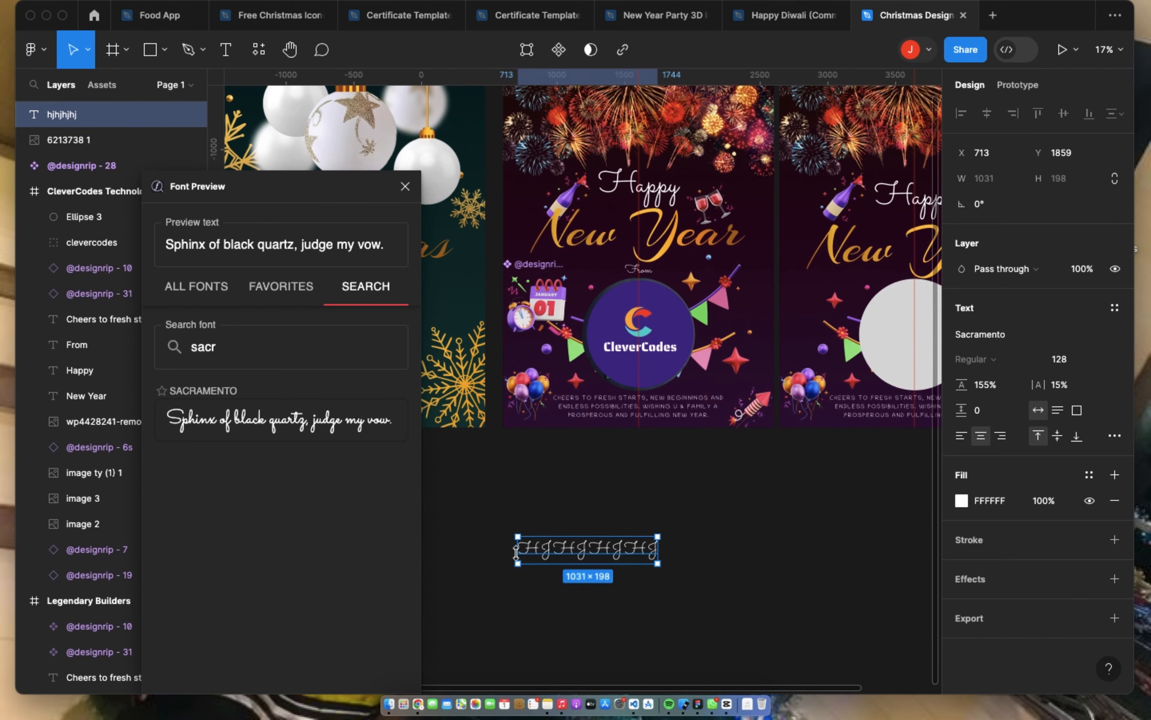
double_click(249, 347)
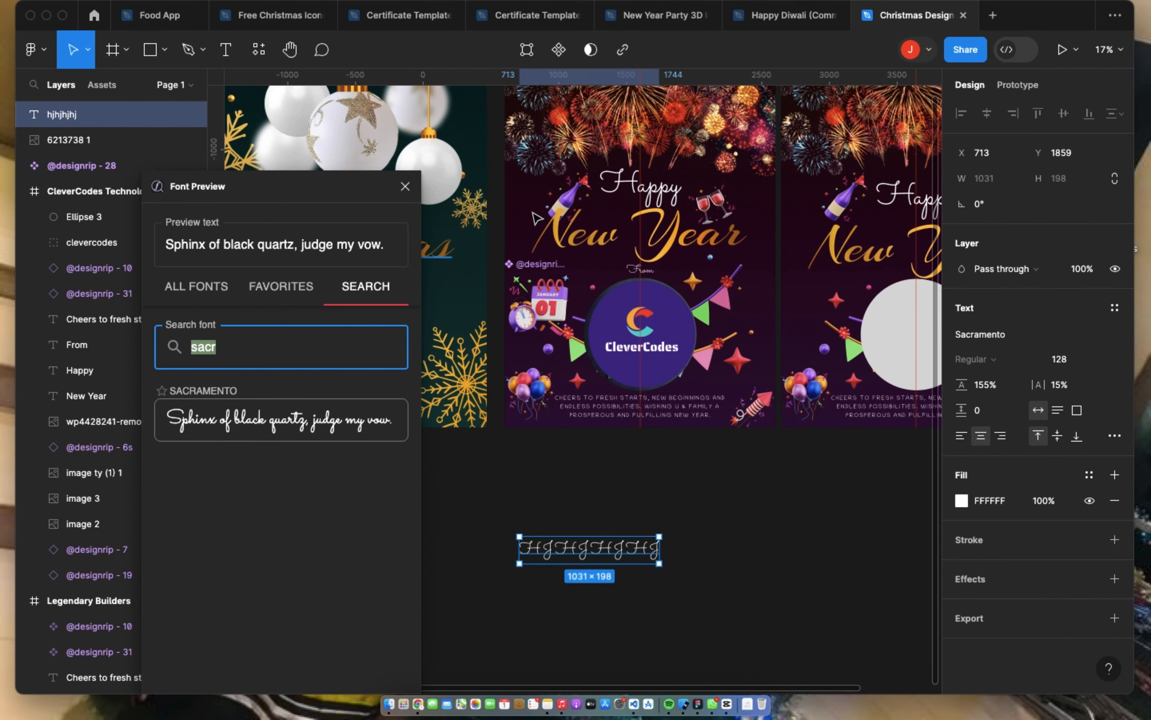
click(676, 233)
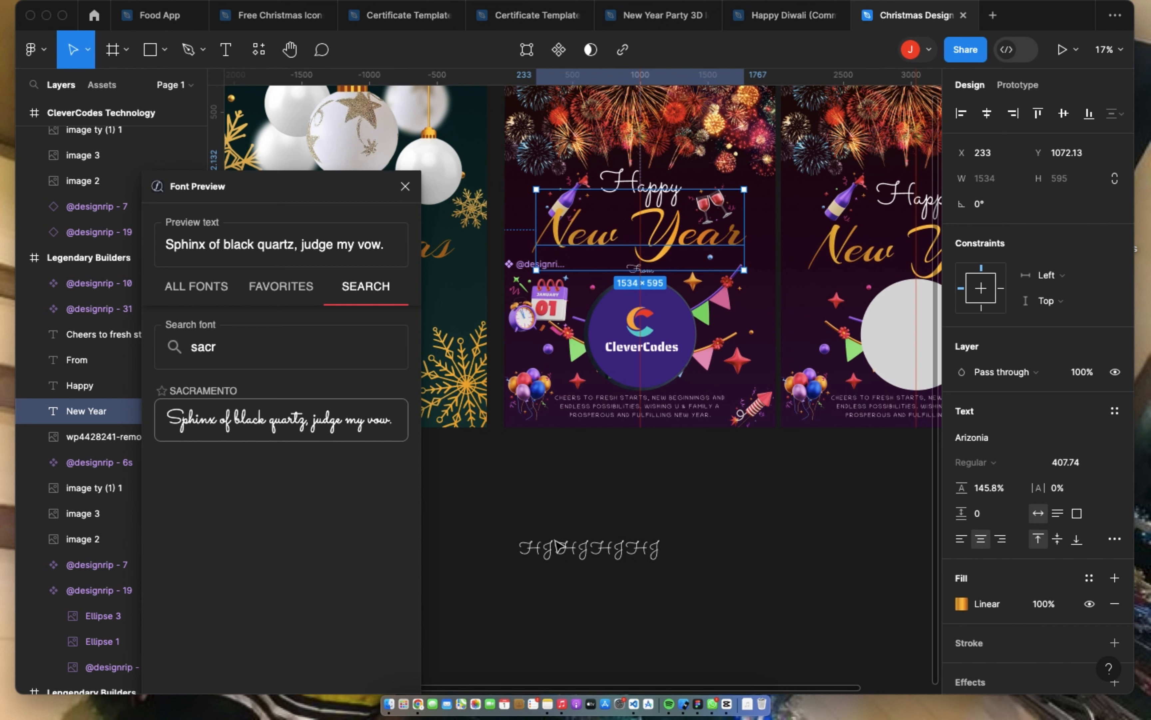
click(566, 552)
click(282, 352)
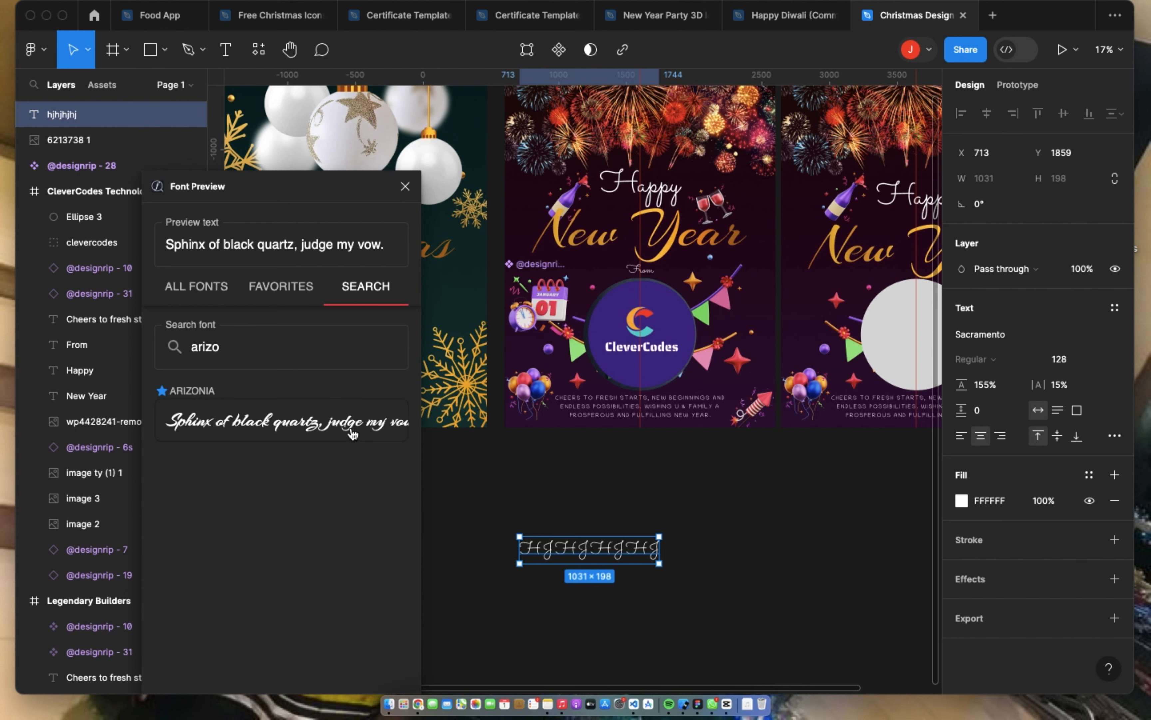
click(348, 430)
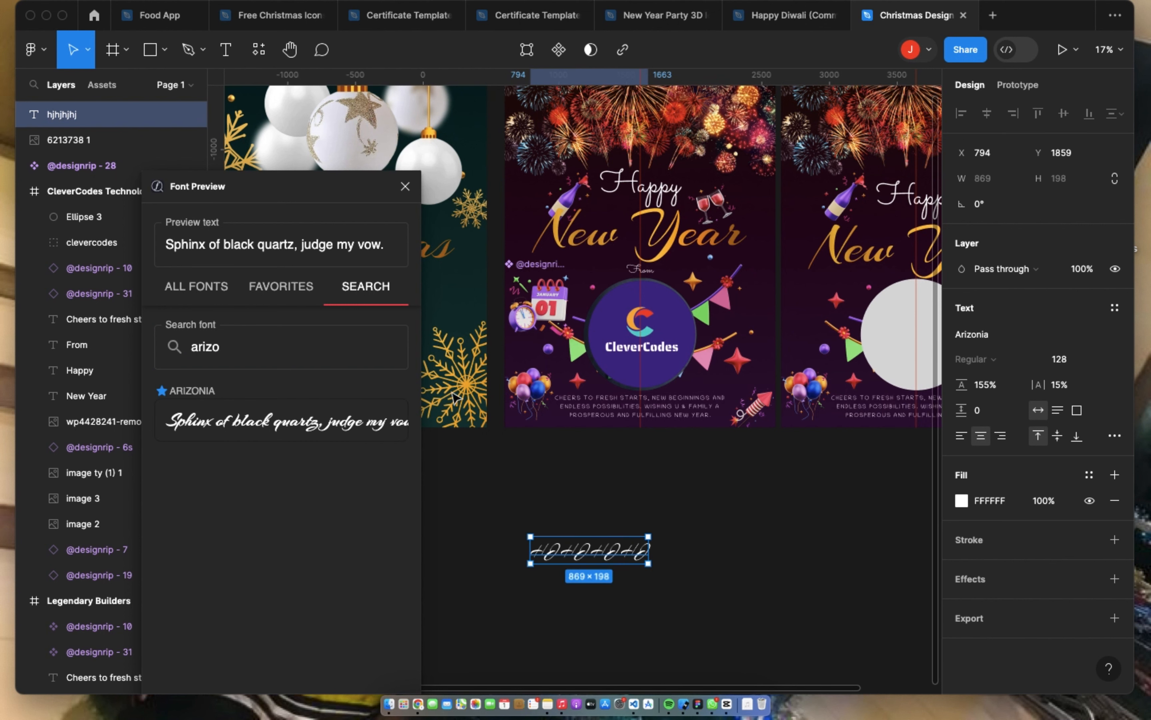
Step: Close Font Preview and delete the sample text below the posters
click(405, 186)
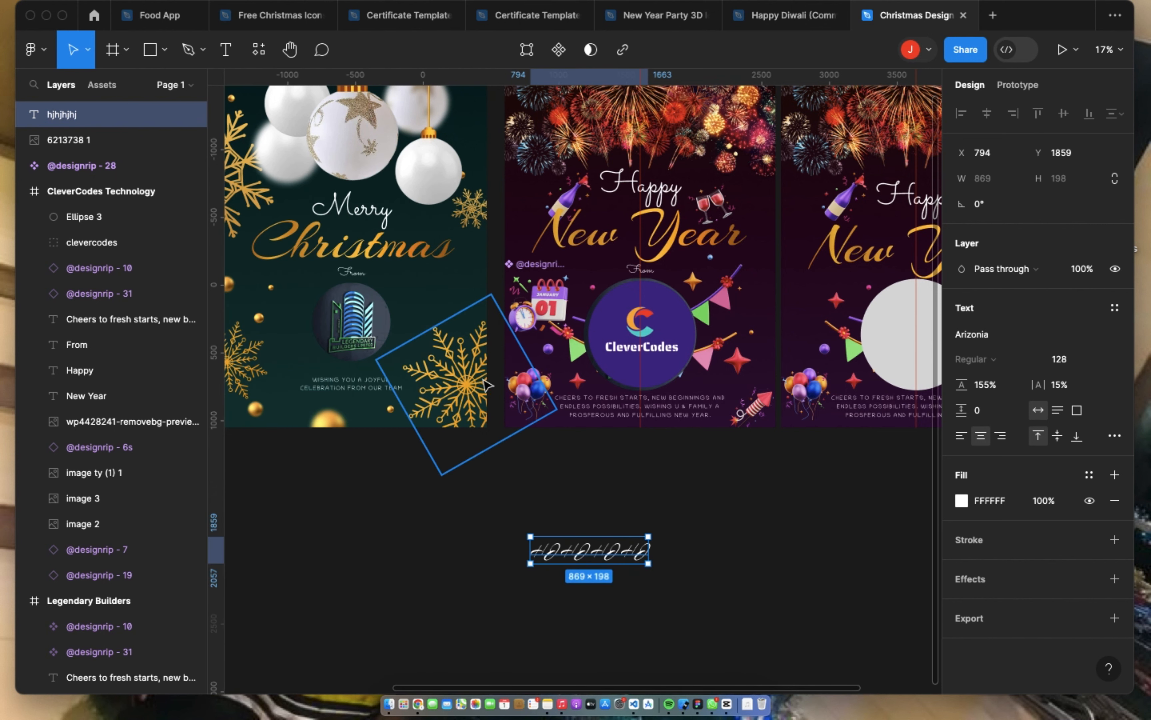
key(Delete)
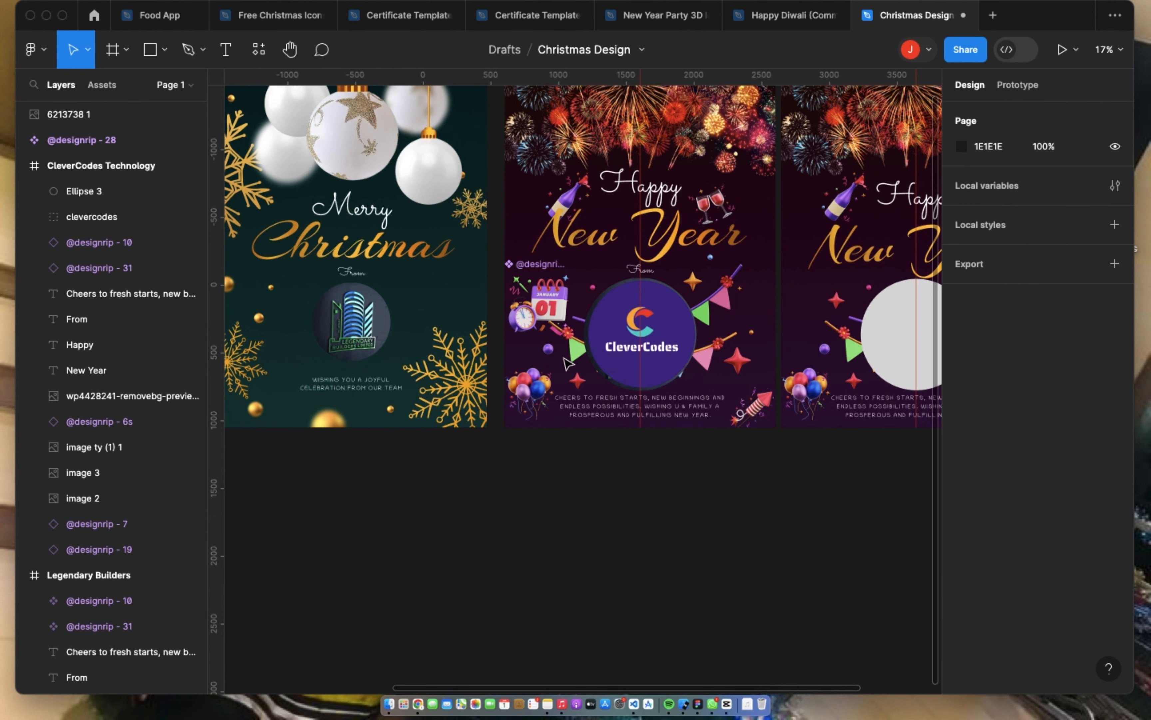
scroll(569, 364, up, 5)
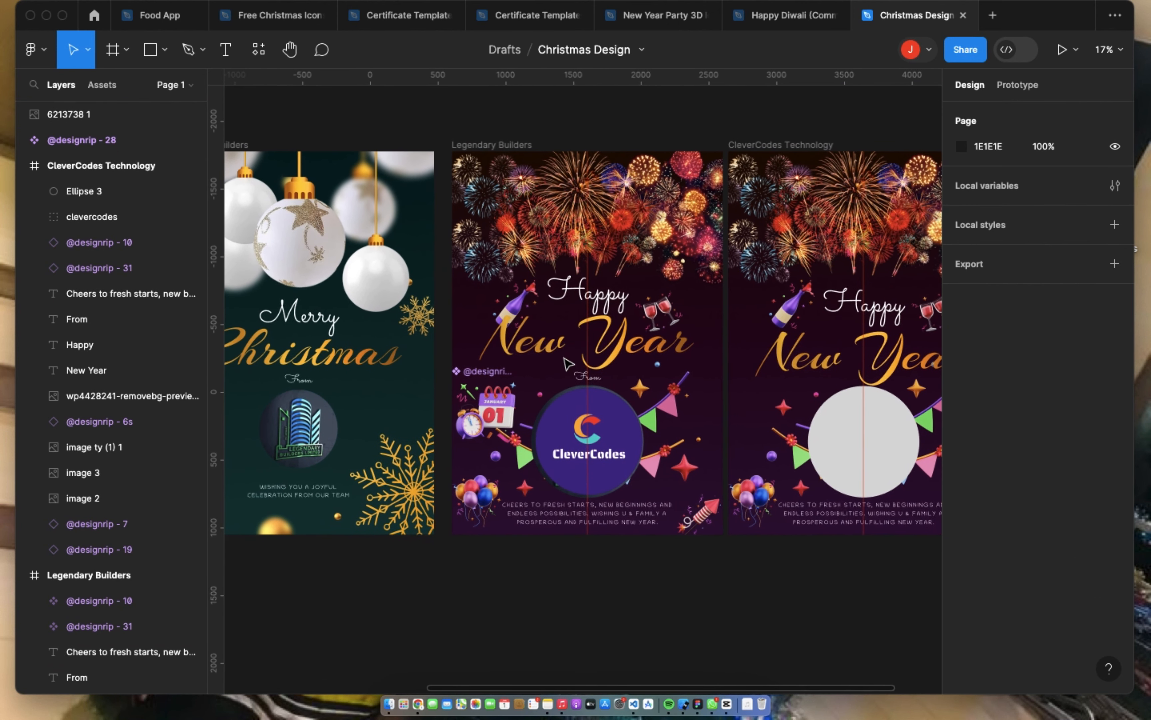
scroll(569, 364, up, 2)
mouse_move(740, 3)
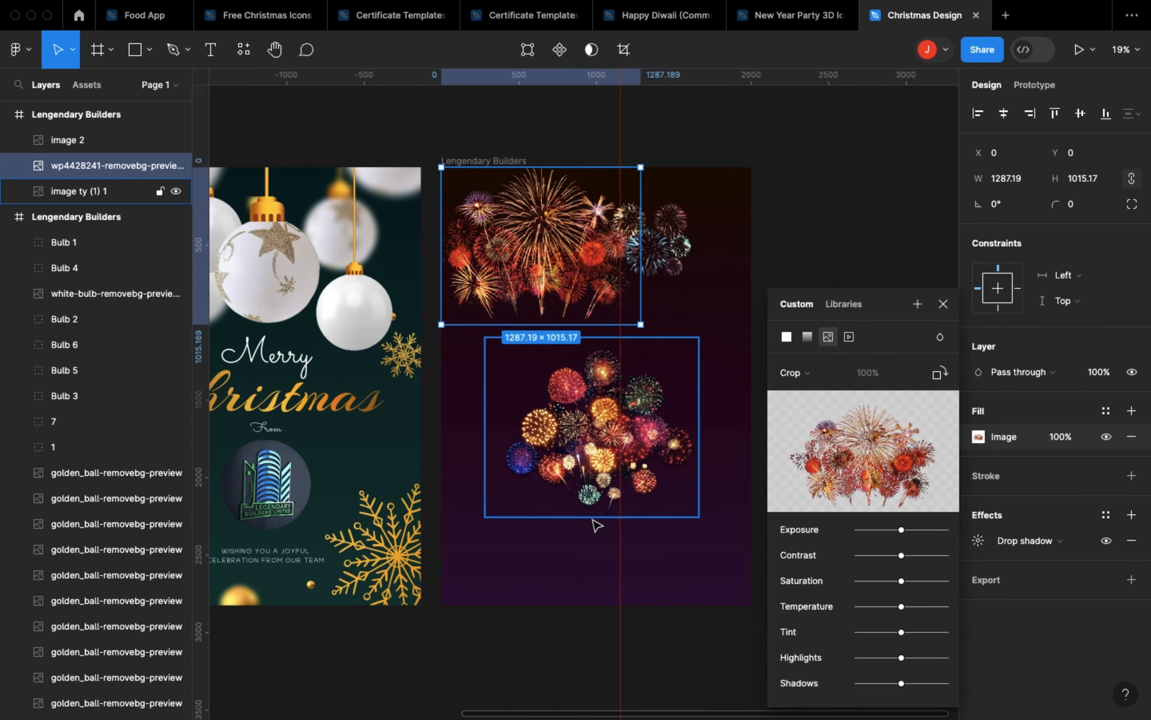
Step: Undo the recent edits on the New Year poster back to the stage with only its background and fireworks
key(ctrl+z)
key(ctrl+z)
key(ctrl+z)
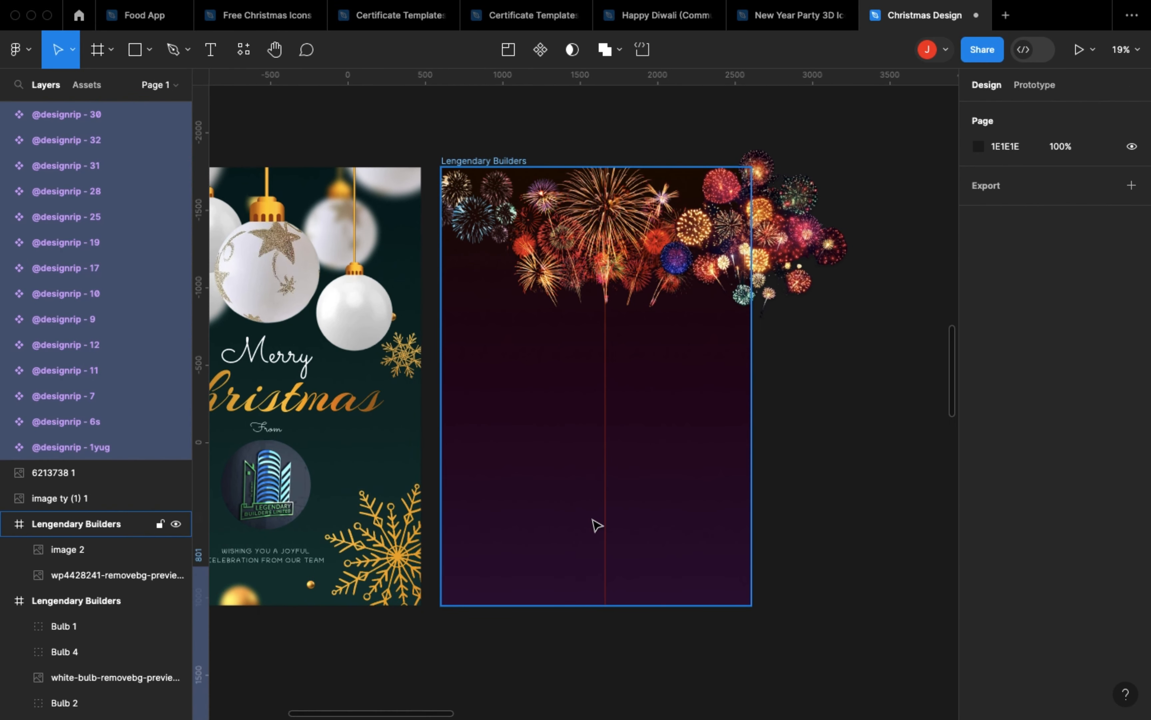
Step: Redo the New Year poster's edits through the fireworks arrangement, greeting text, company logo, closing message and extra fireworks piece
key(super+z)
key(super+z)
key(super+z)
key(super+z)
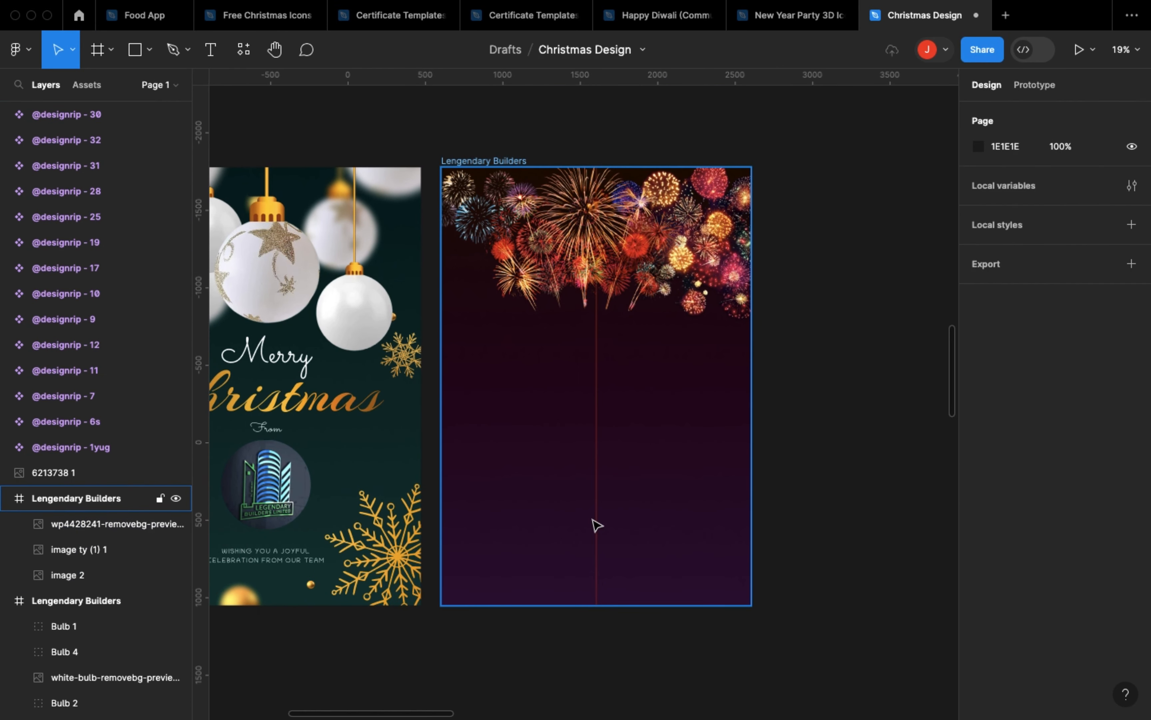
key(super+shift+z)
key(super+shift+z)
key(super+shift+z)
key(super+shift+z)
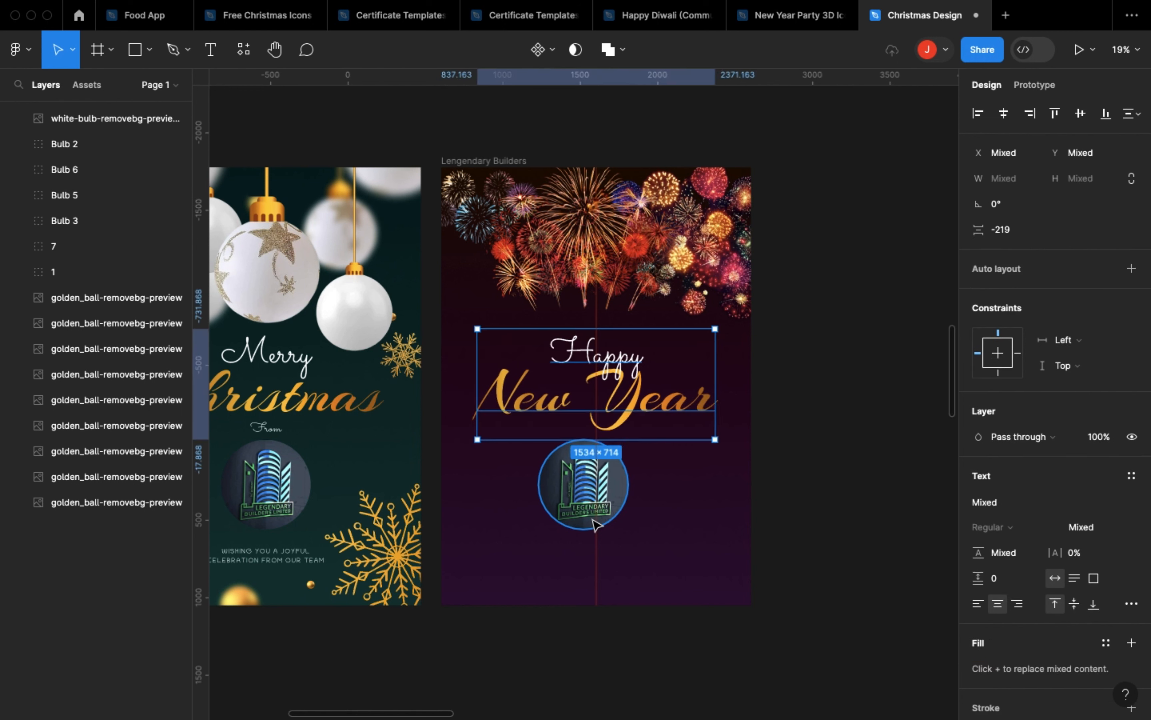
key(super+shift+z)
key(super+shift+z)
key(super+shift+z)
key(super+shift+z)
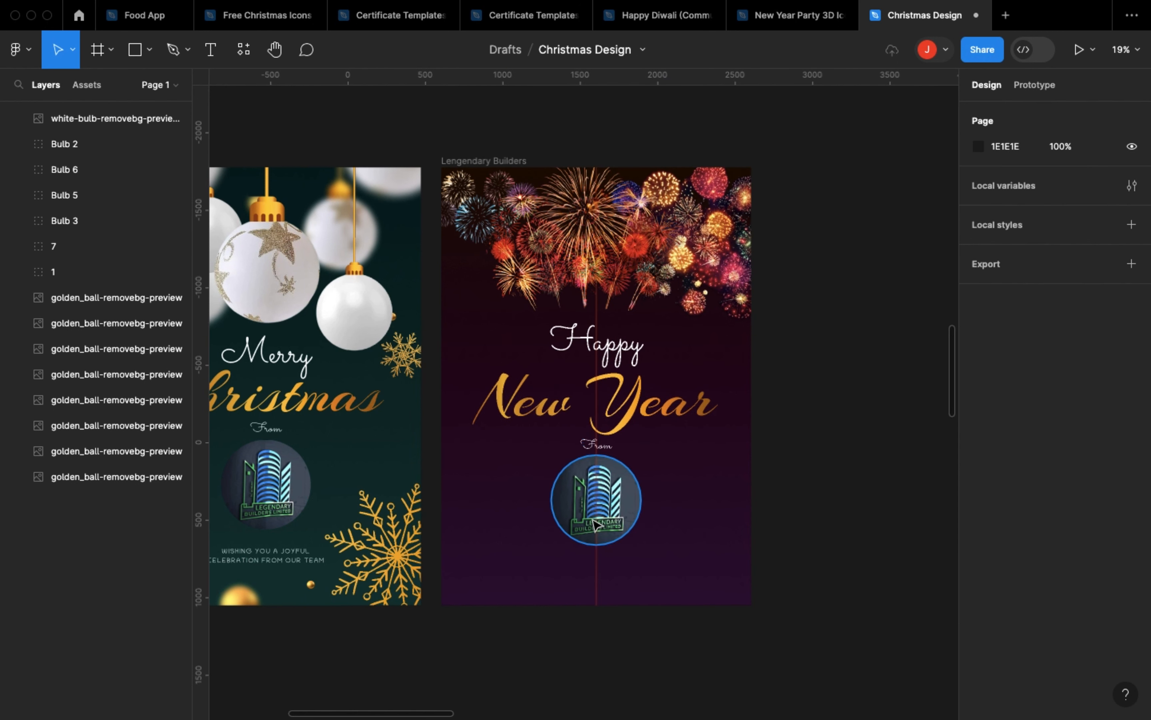
key(super+shift+z)
key(super+shift+z)
key(super+shift+z)
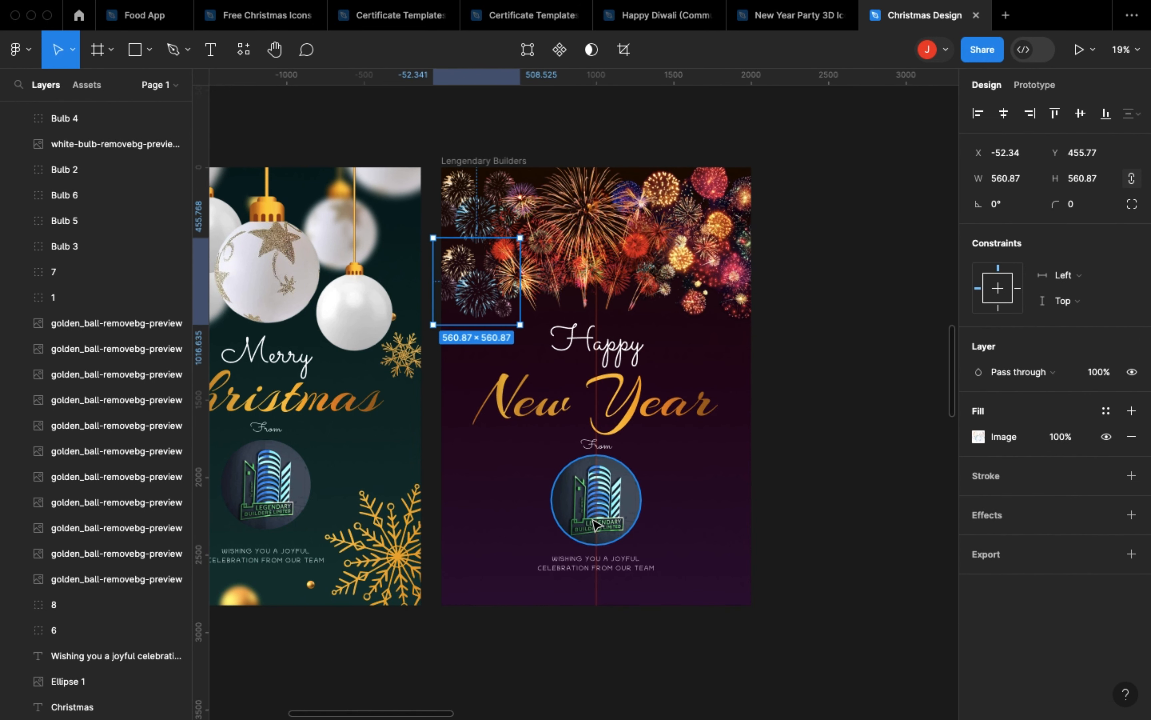
Step: Examine the New Year poster beside the Merry Christmas poster, look at the Happy Diwali design, and return to Christmas Design
scroll(722, 465, left, 3)
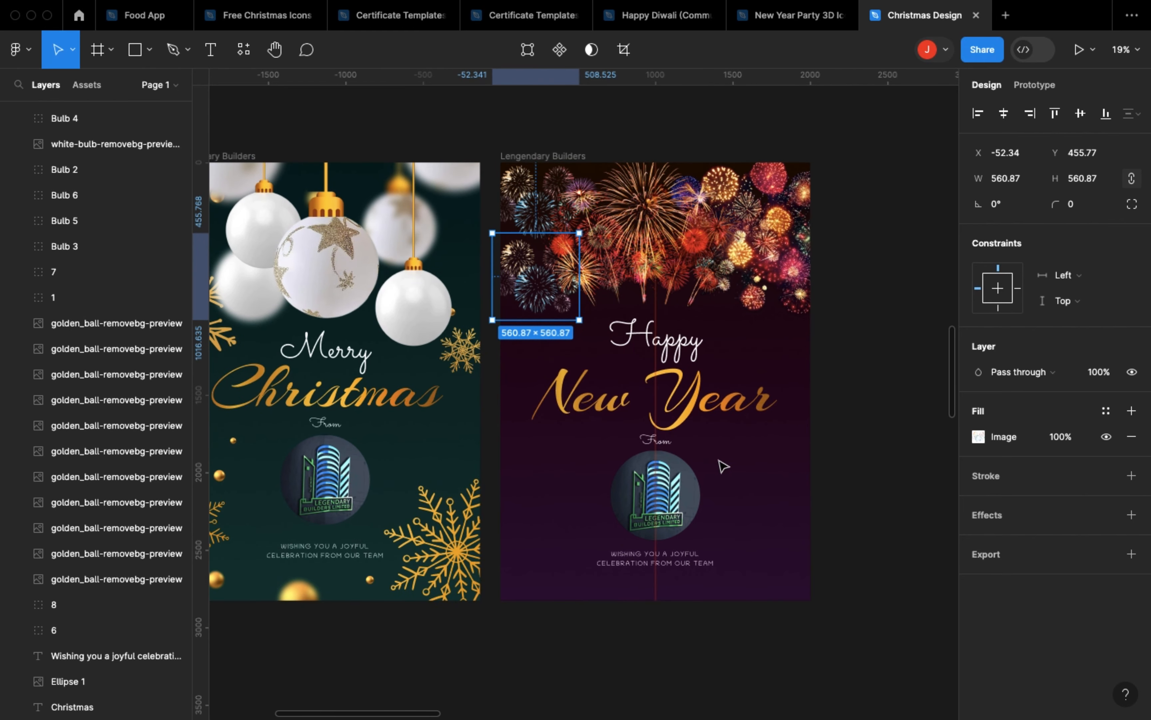
scroll(722, 465, up, 2)
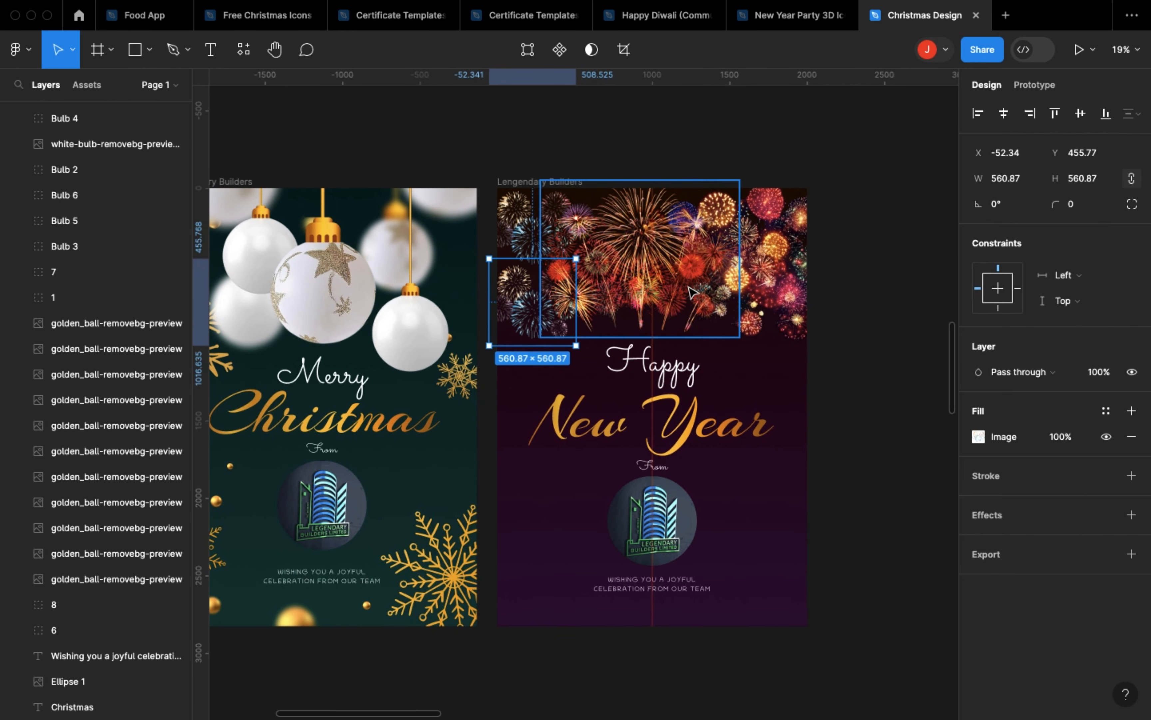
scroll(669, 265, left, 10)
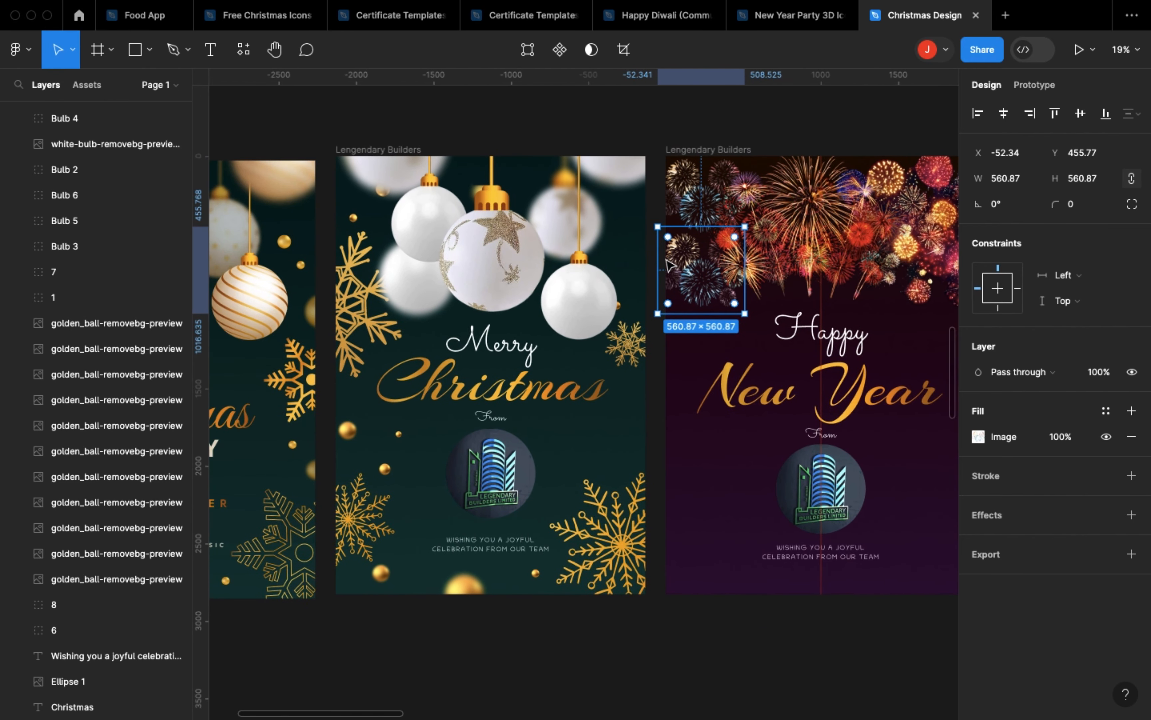
scroll(671, 265, right, 12)
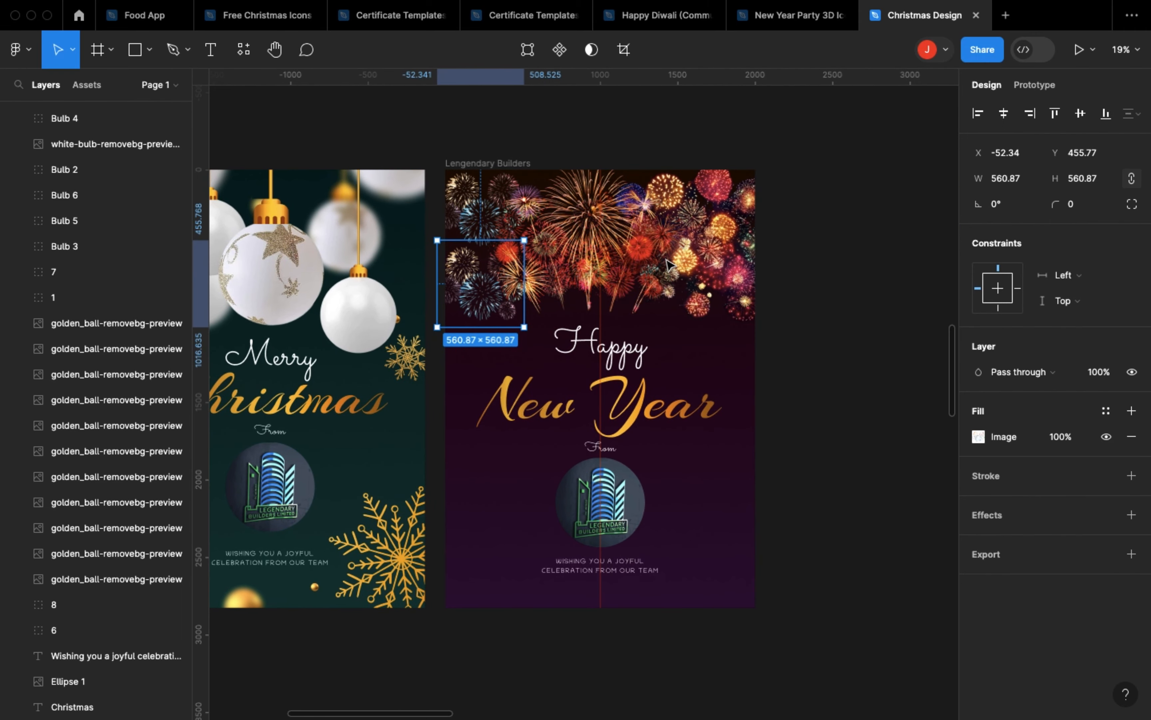
scroll(668, 265, left, 1)
scroll(669, 265, up, 1)
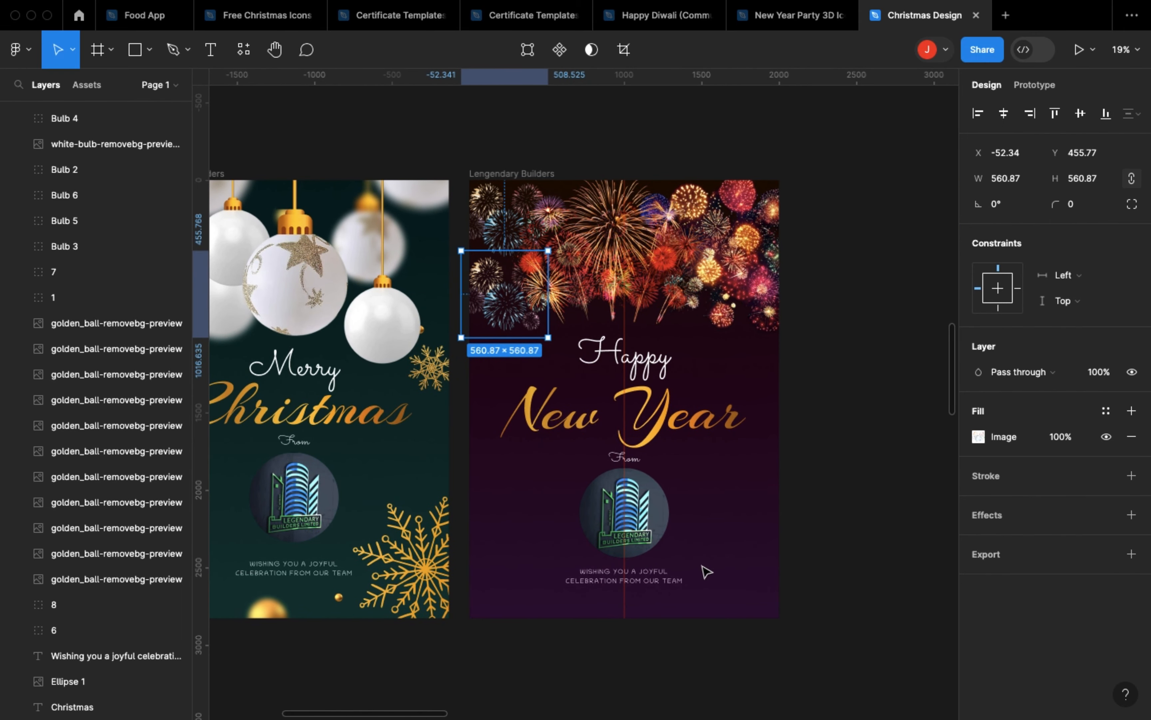
scroll(707, 571, up, 5)
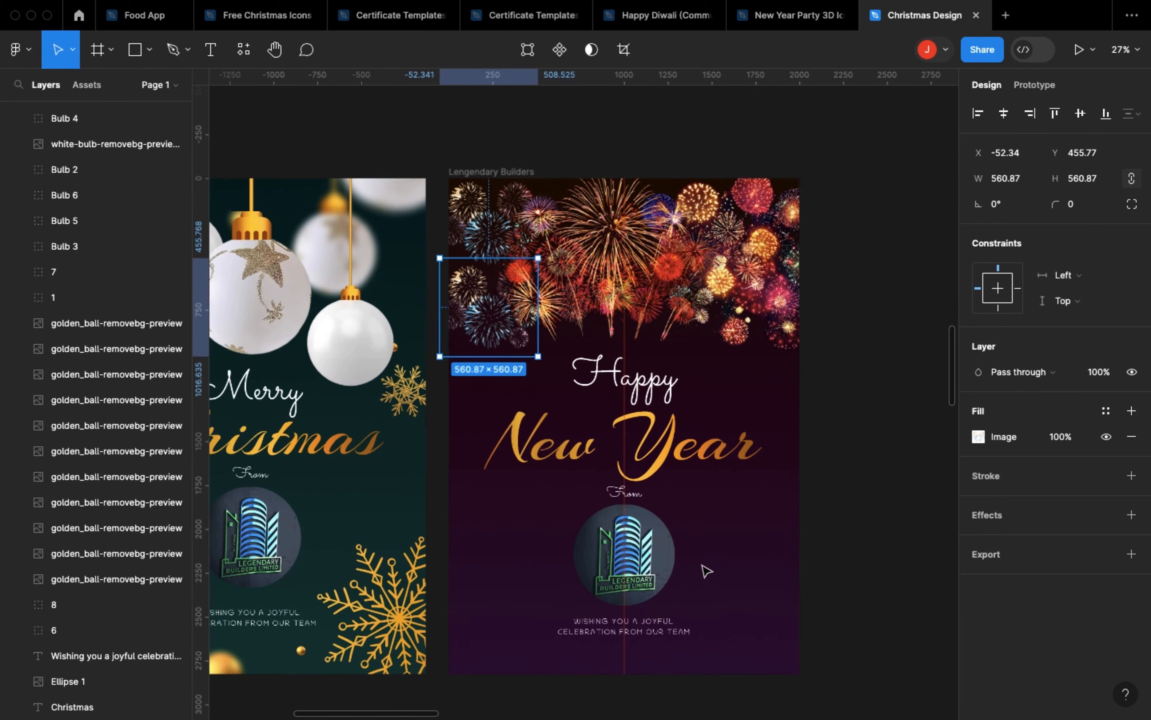
scroll(706, 571, down, 2)
click(674, 25)
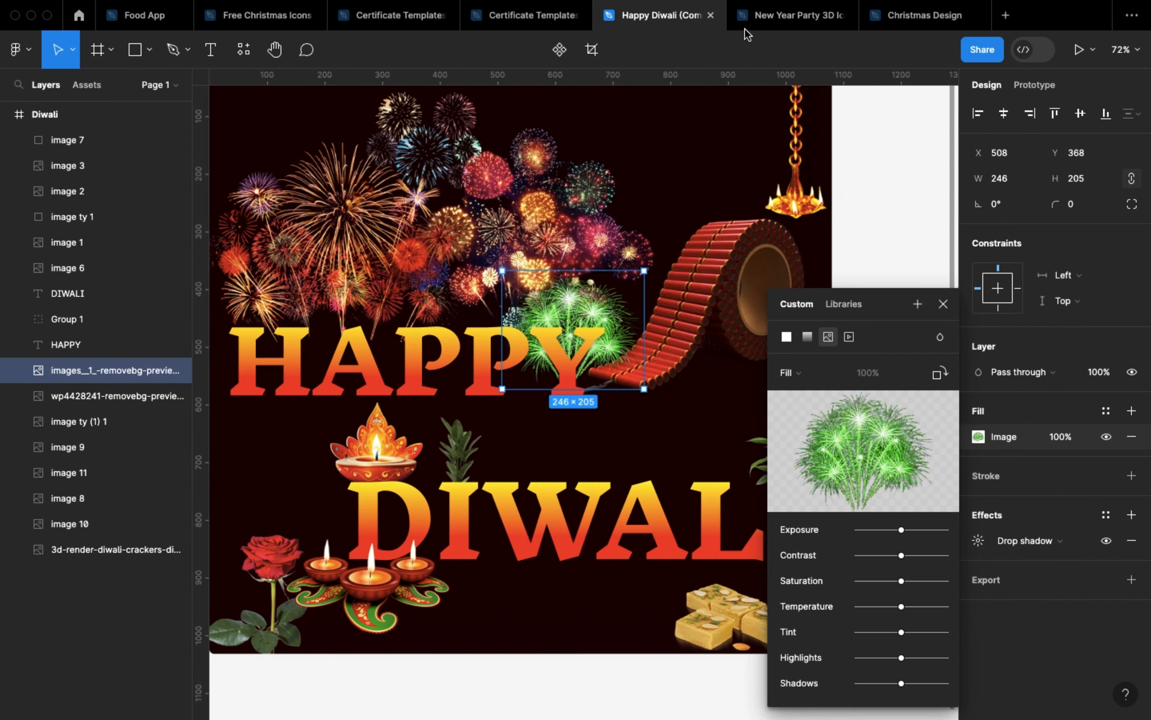
mouse_move(790, 29)
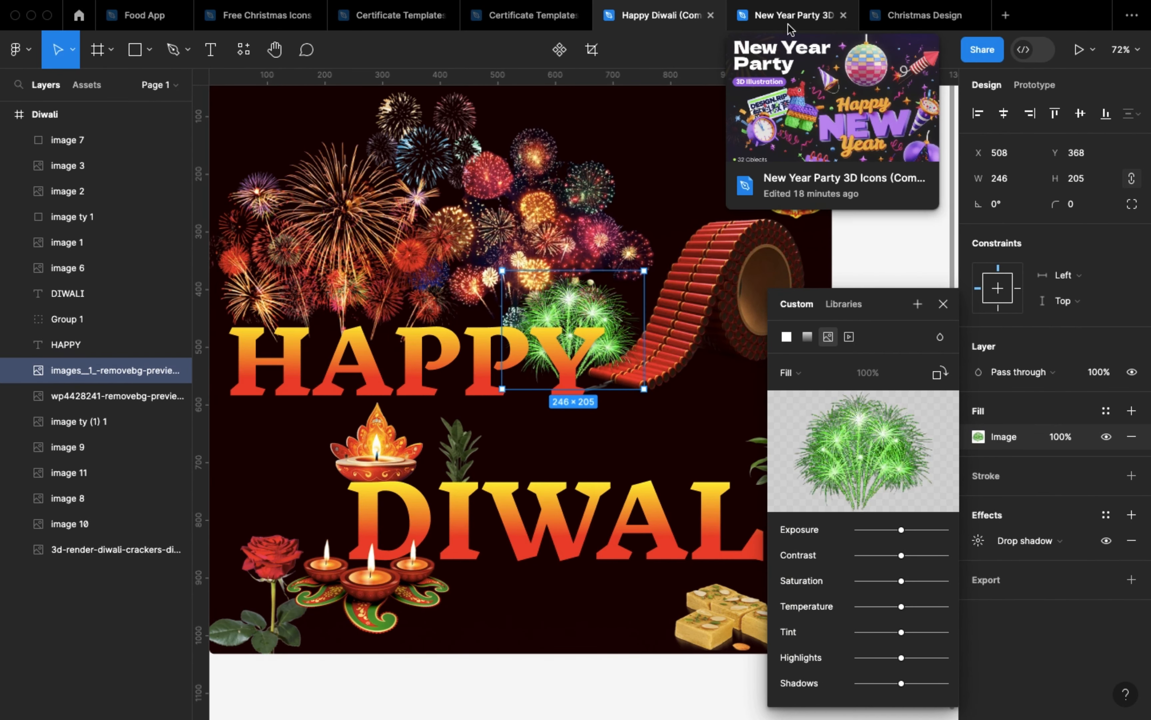
click(923, 20)
Step: Select all the 3D party icons beside the posters, scale them down to about 979 px each and reposition them
scroll(714, 266, right, 8)
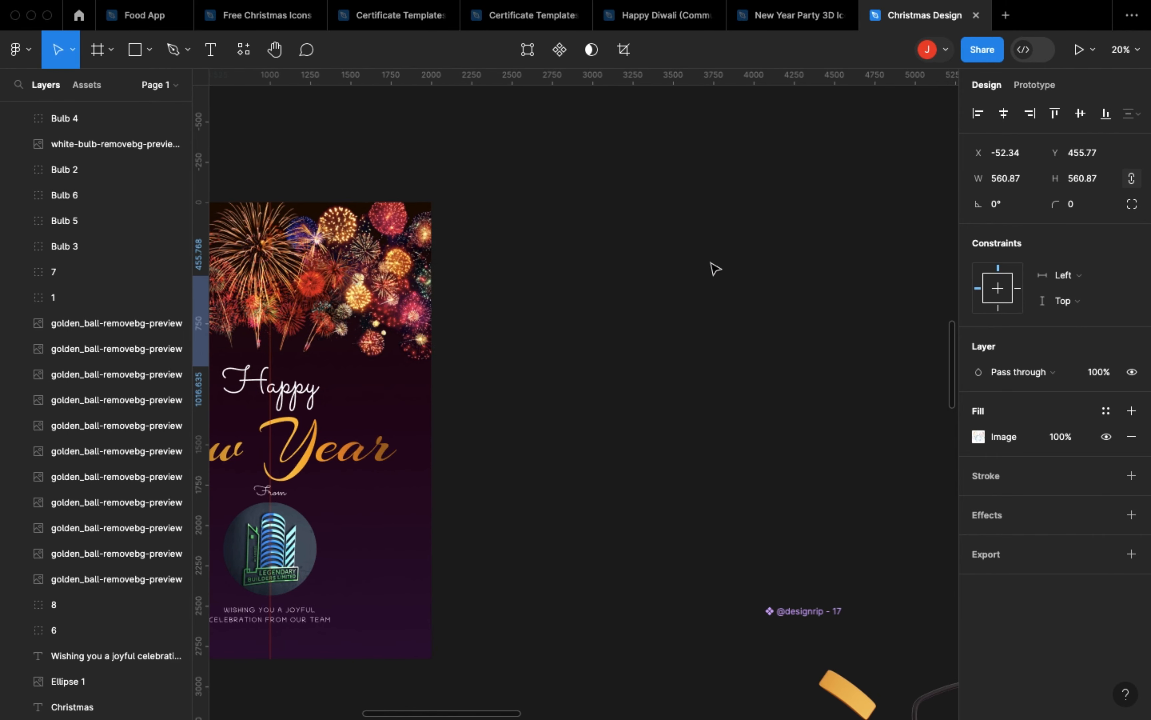
scroll(714, 269, down, 5)
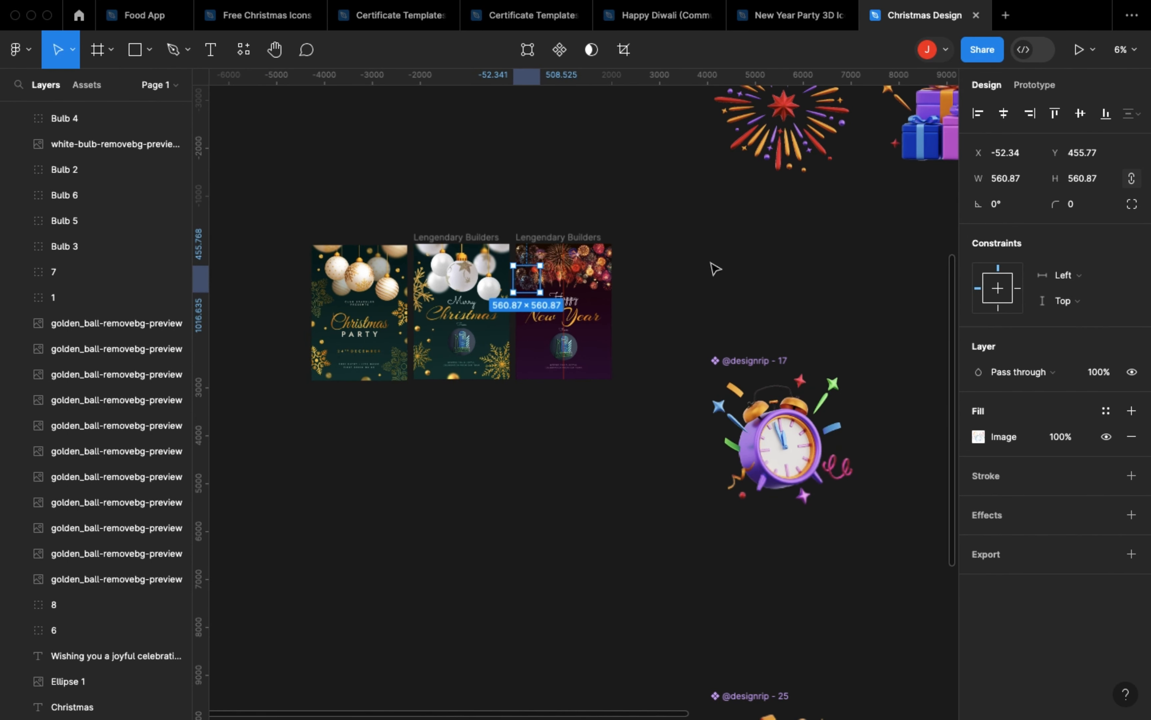
scroll(715, 269, up, 3)
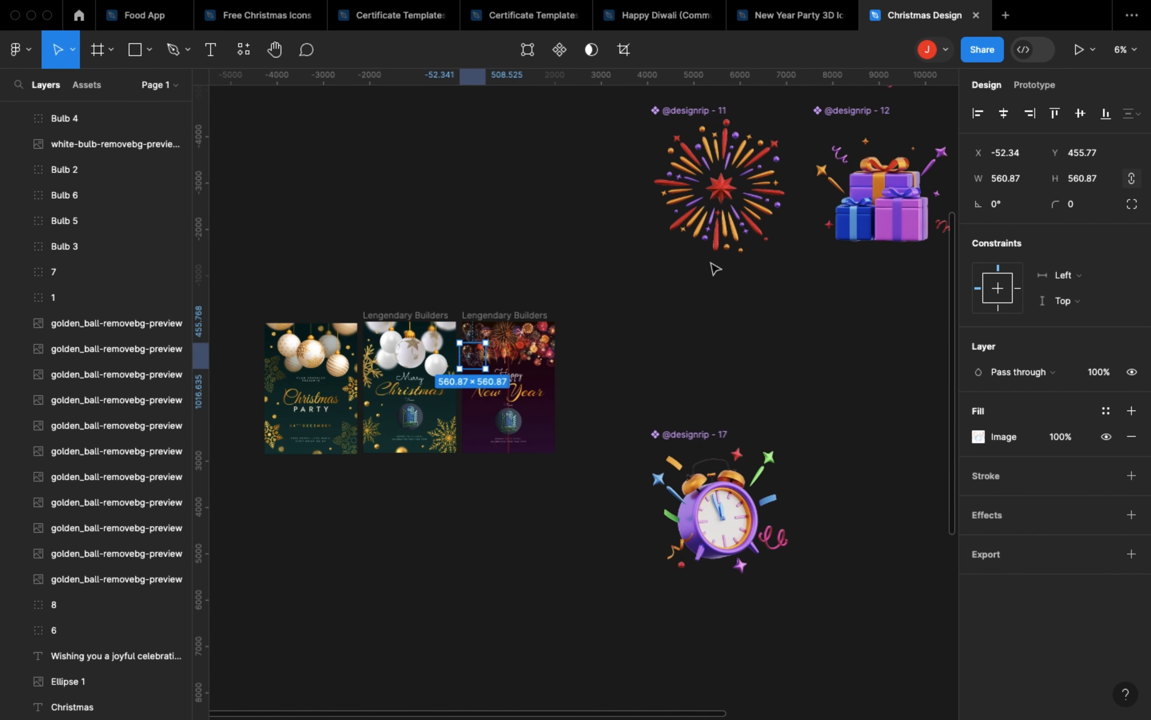
scroll(715, 269, down, 5)
scroll(714, 268, right, 5)
scroll(678, 261, up, 2)
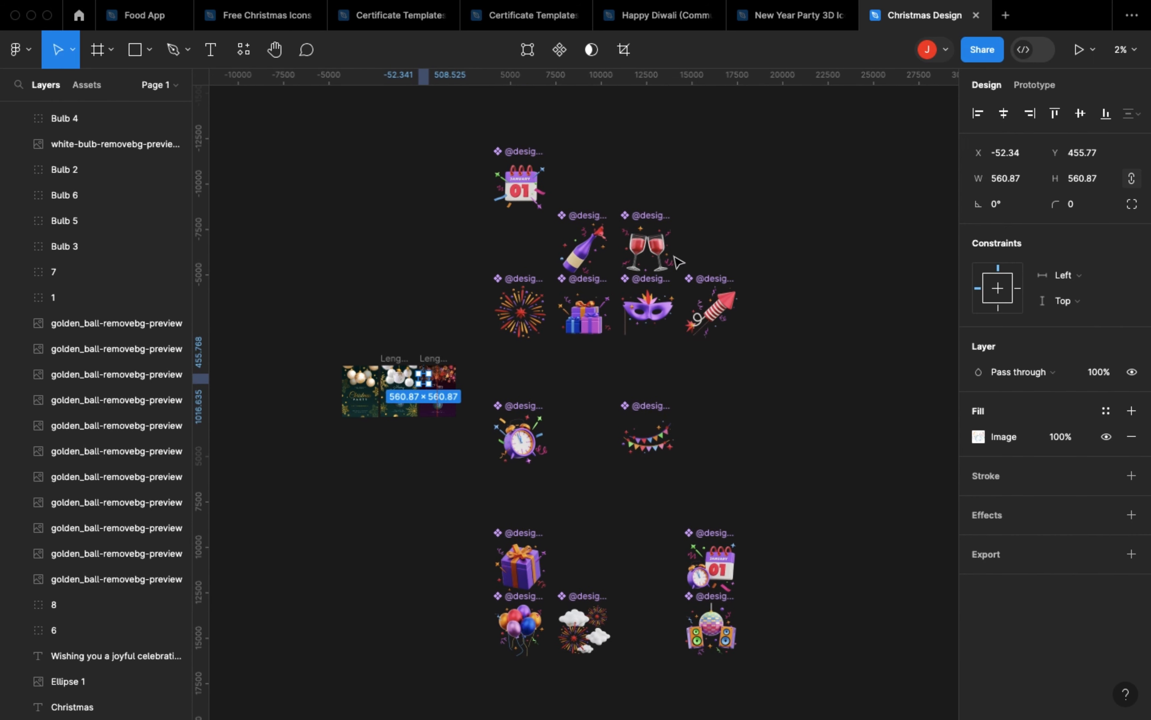
drag(486, 123, 742, 660)
key(k)
drag(613, 400, 573, 322)
drag(527, 242, 538, 376)
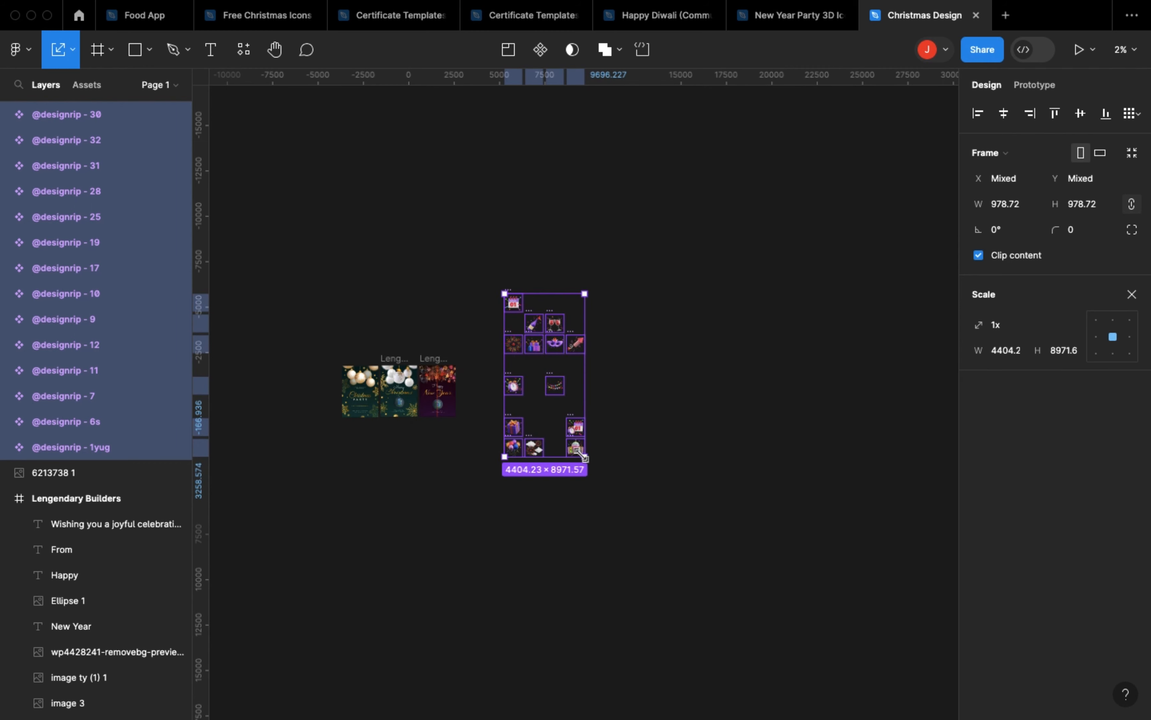
Step: Scale the selected party icons down to about 383 px each and move them close beside the New Year poster
drag(583, 457, 507, 401)
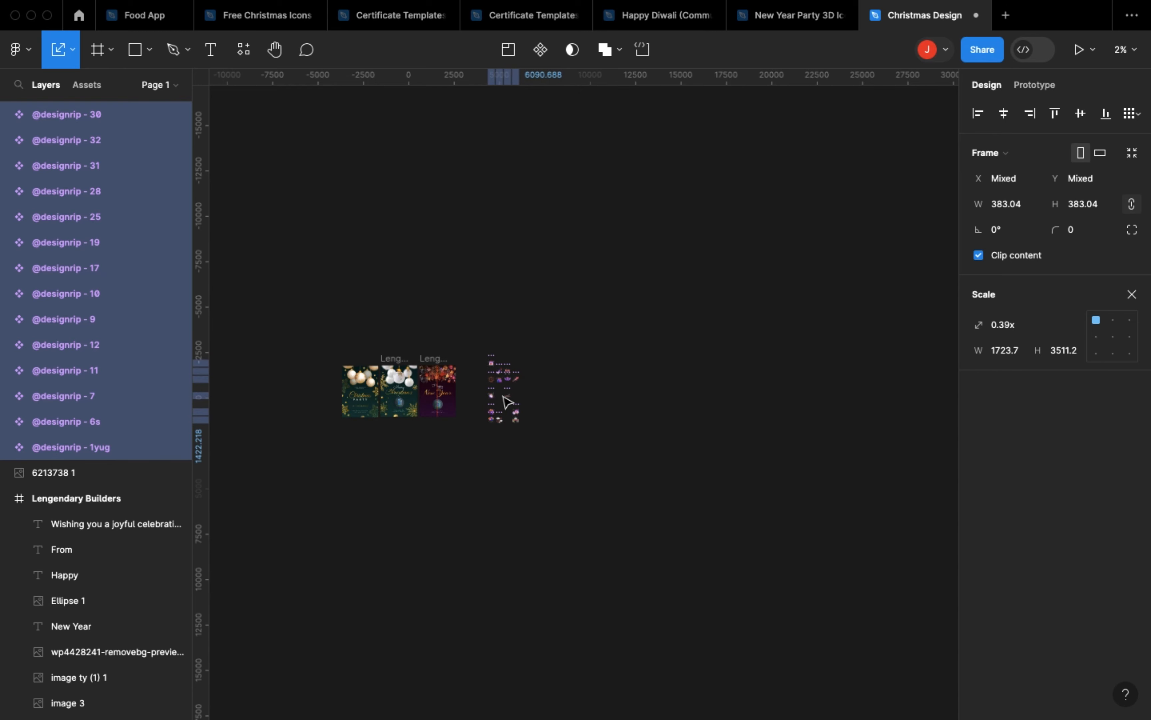
scroll(507, 401, up, 10)
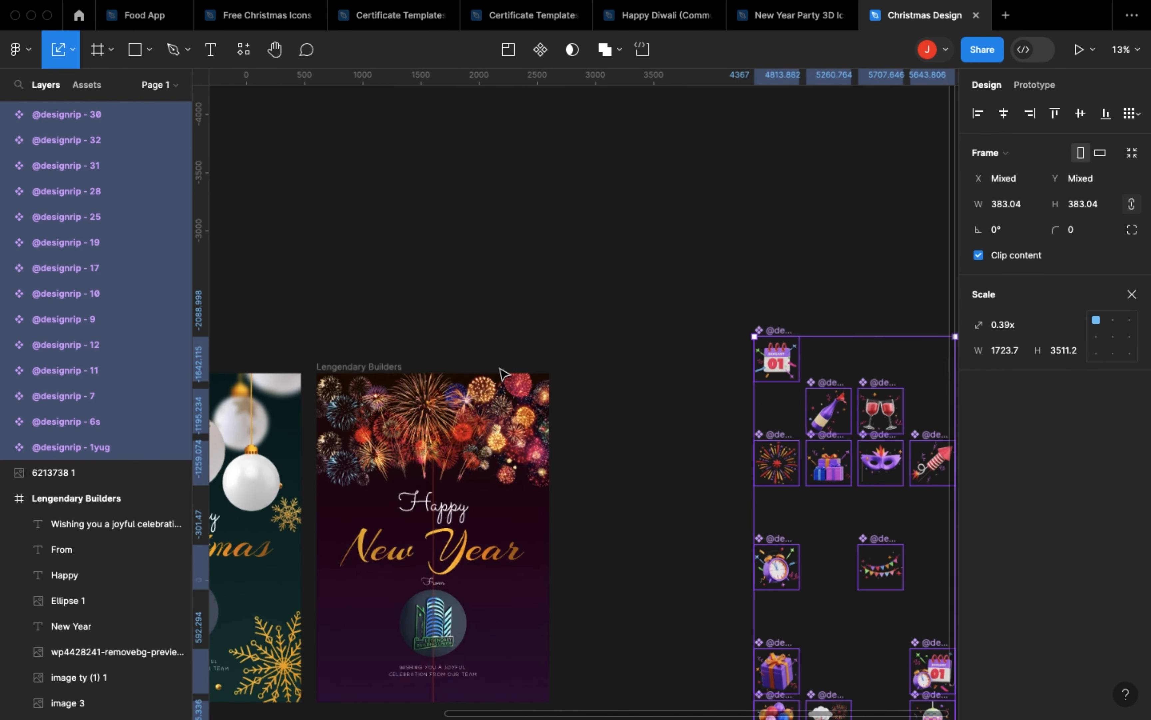
scroll(502, 373, up, 4)
scroll(503, 373, down, 5)
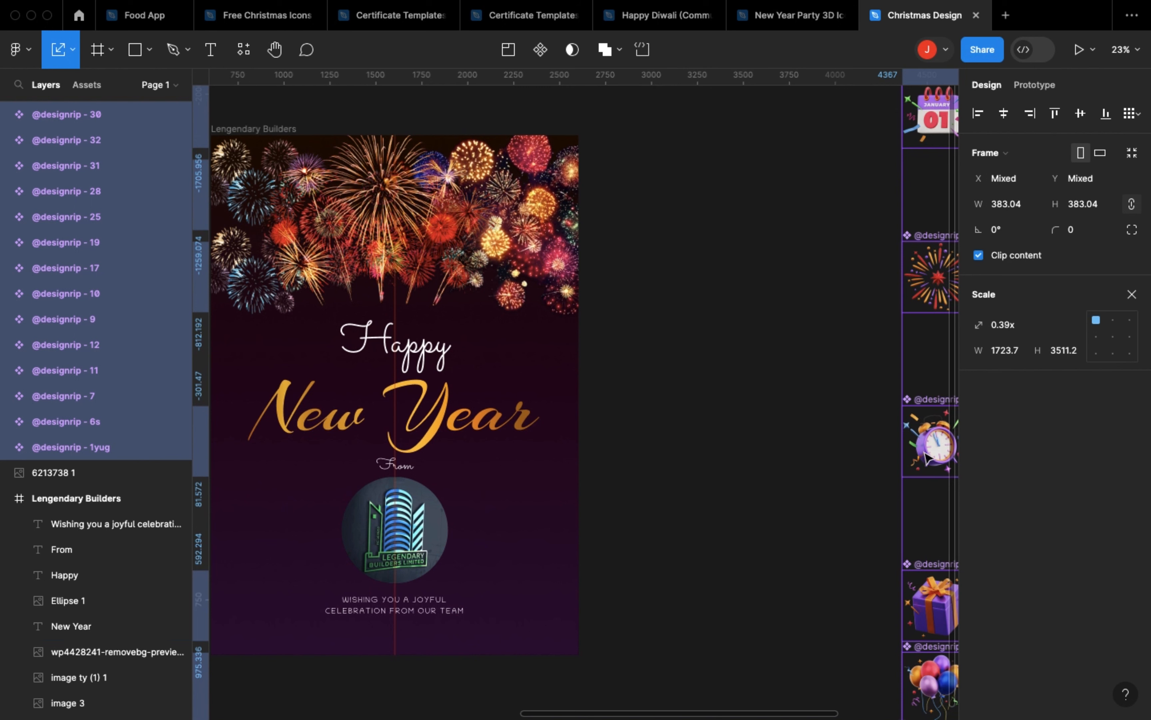
drag(792, 452, 676, 457)
drag(774, 446, 774, 446)
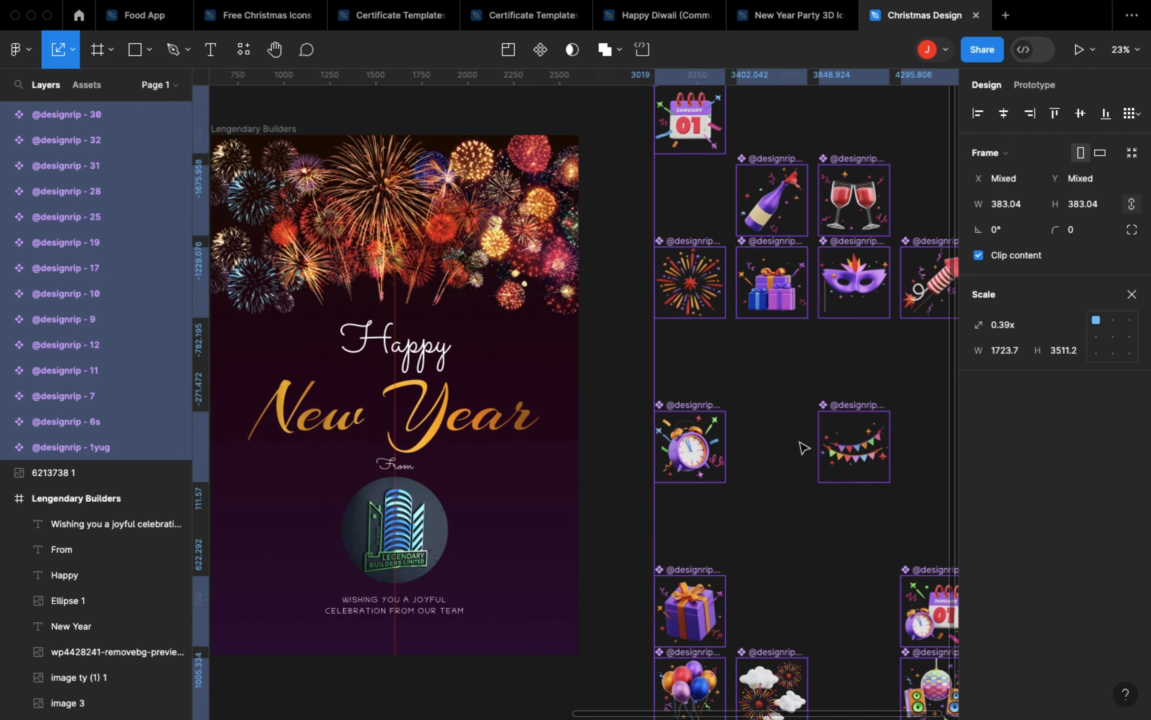
Step: Scale the selected party icons down further to about 269 px each
scroll(803, 448, up, 3)
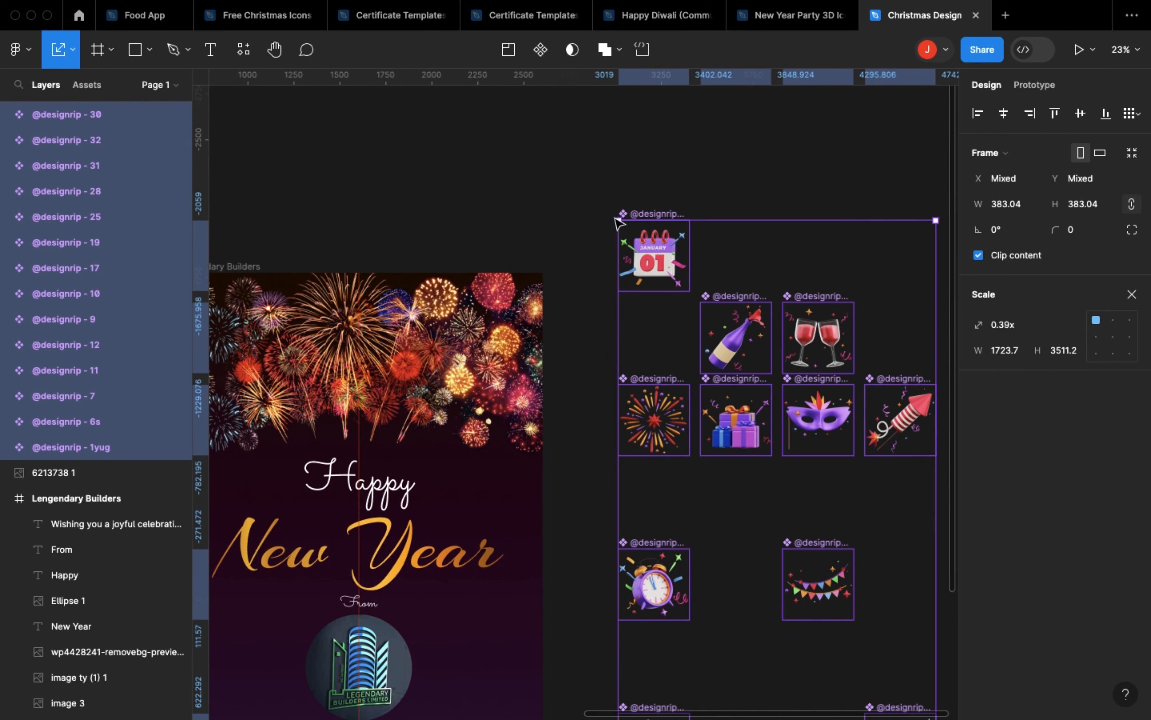
mouse_move(695, 320)
mouse_down()
mouse_move(744, 427)
mouse_move(675, 321)
mouse_up()
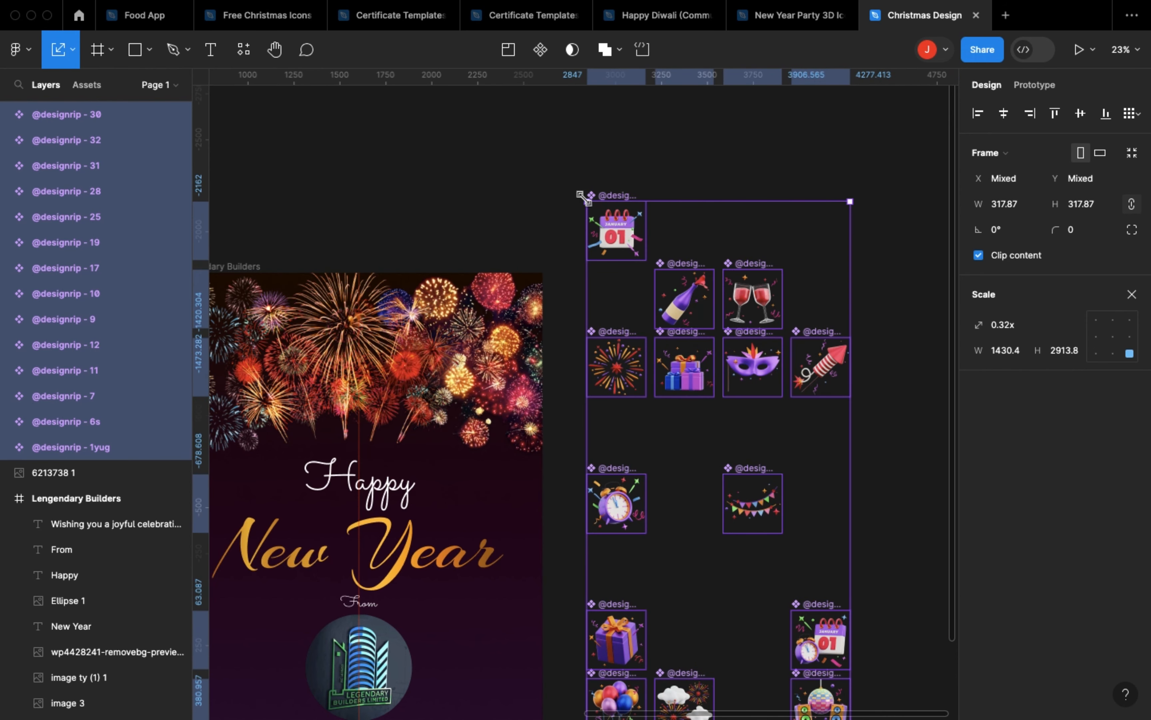
drag(645, 281, 643, 280)
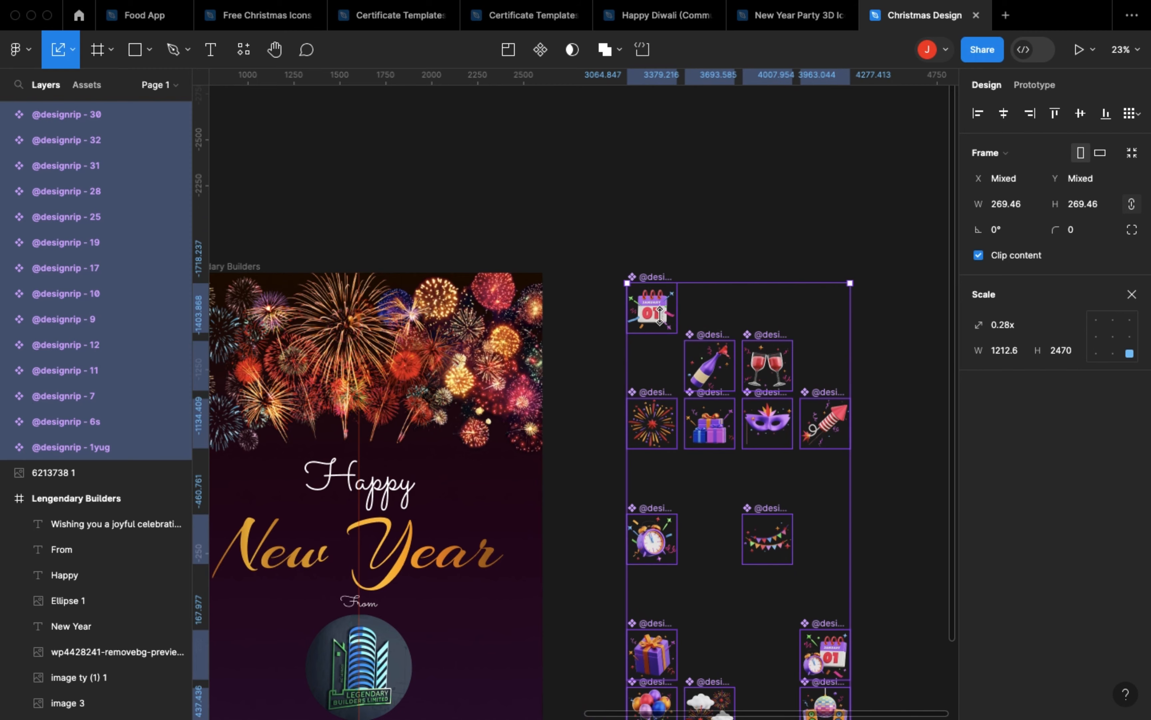
Step: Place the champagne bottle icon beside the Happy text on the New Year poster and enlarge it to about 527 px
scroll(676, 360, up, 5)
scroll(675, 361, left, 4)
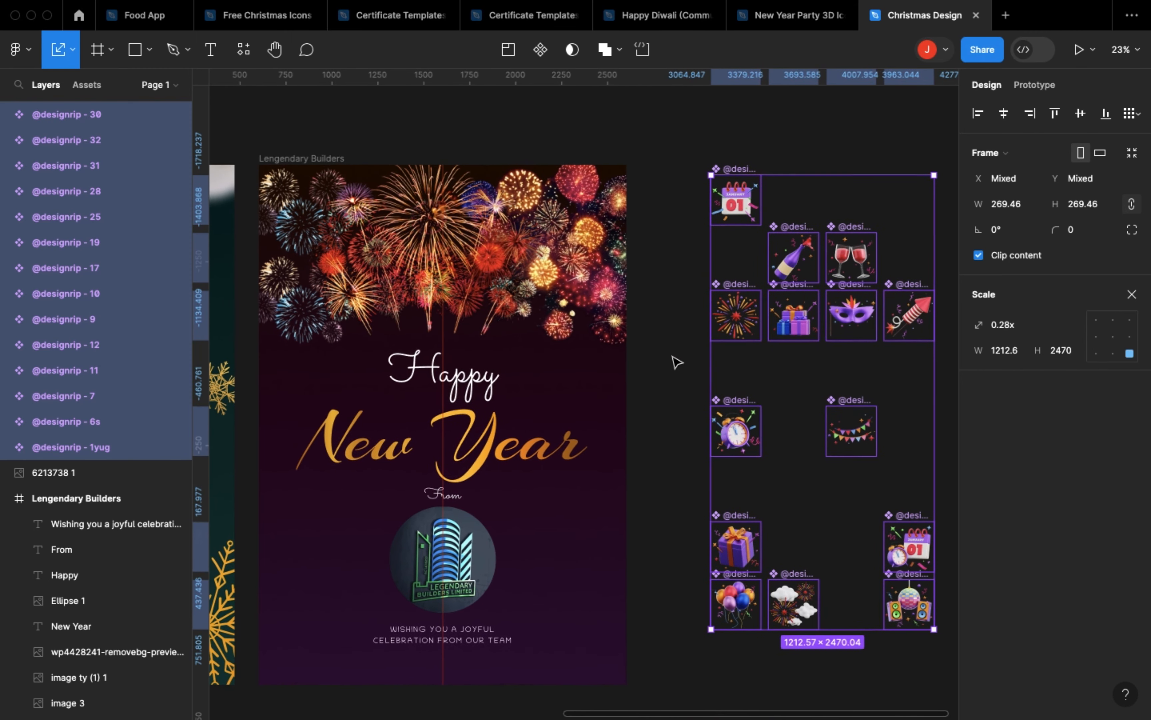
scroll(676, 361, up, 1)
scroll(676, 362, left, 2)
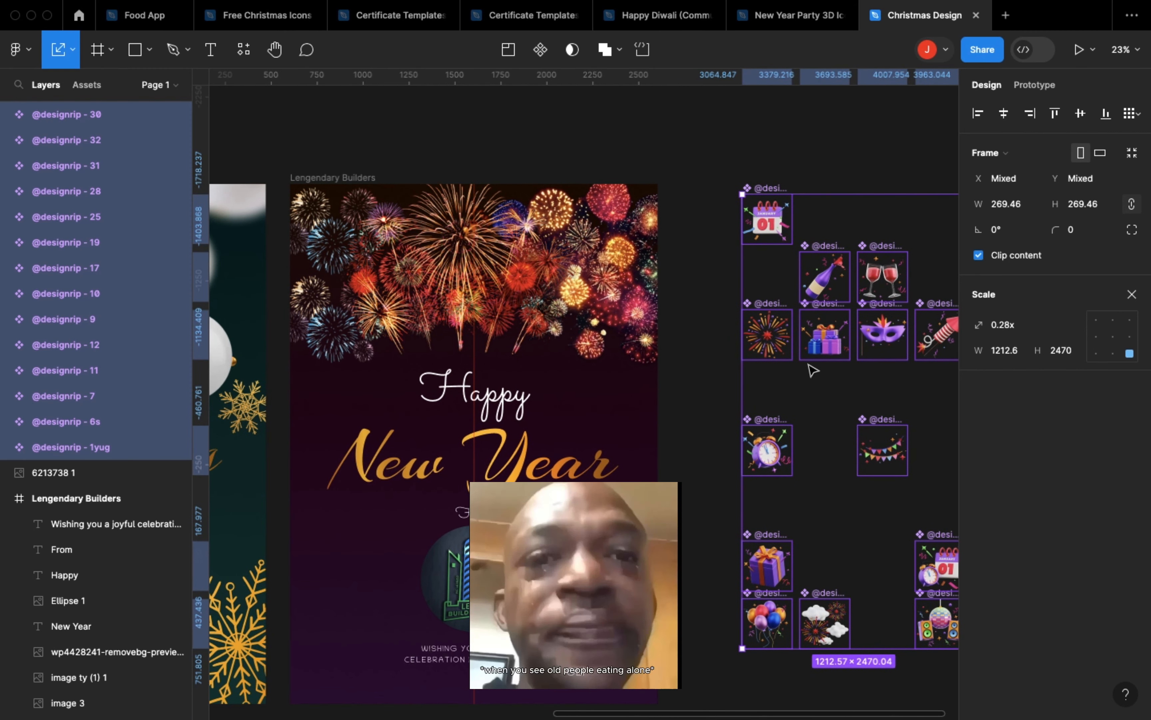
click(804, 461)
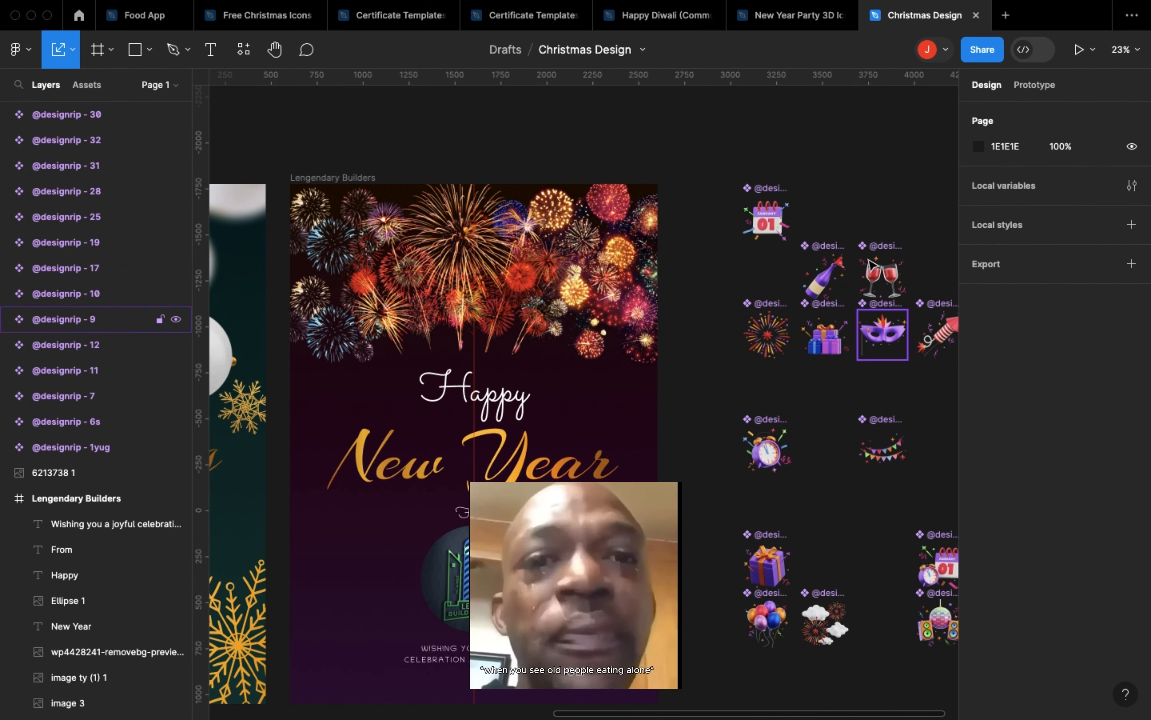
drag(824, 279, 400, 403)
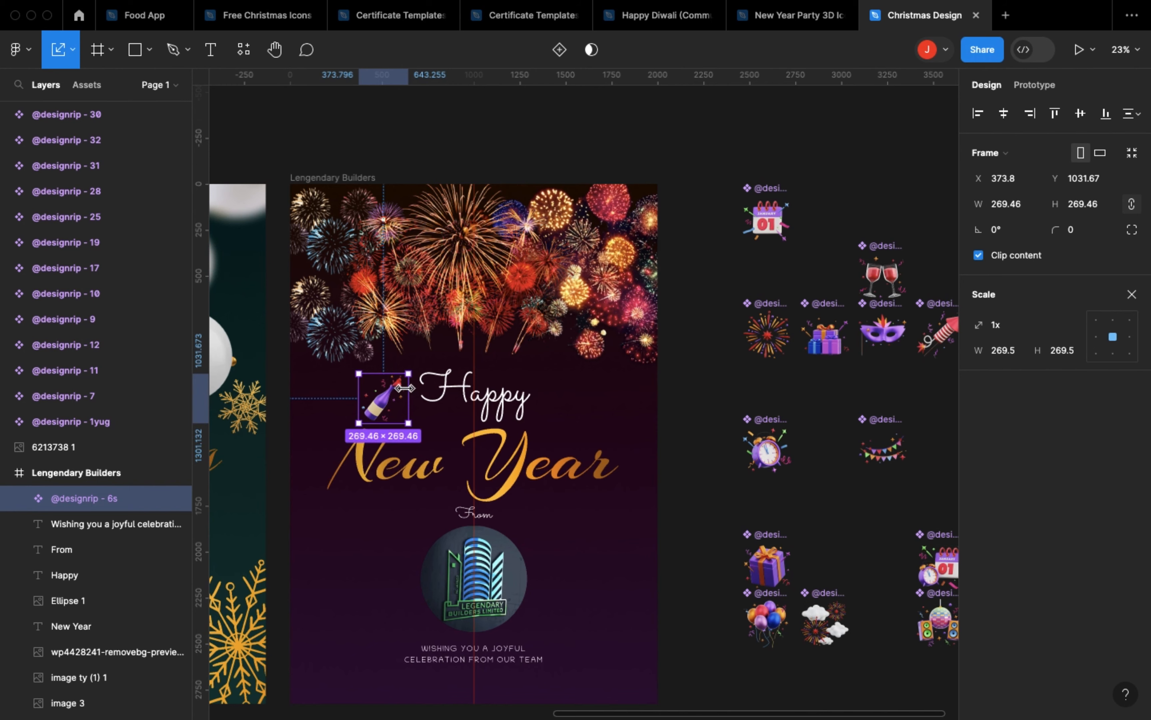
drag(403, 387, 518, 397)
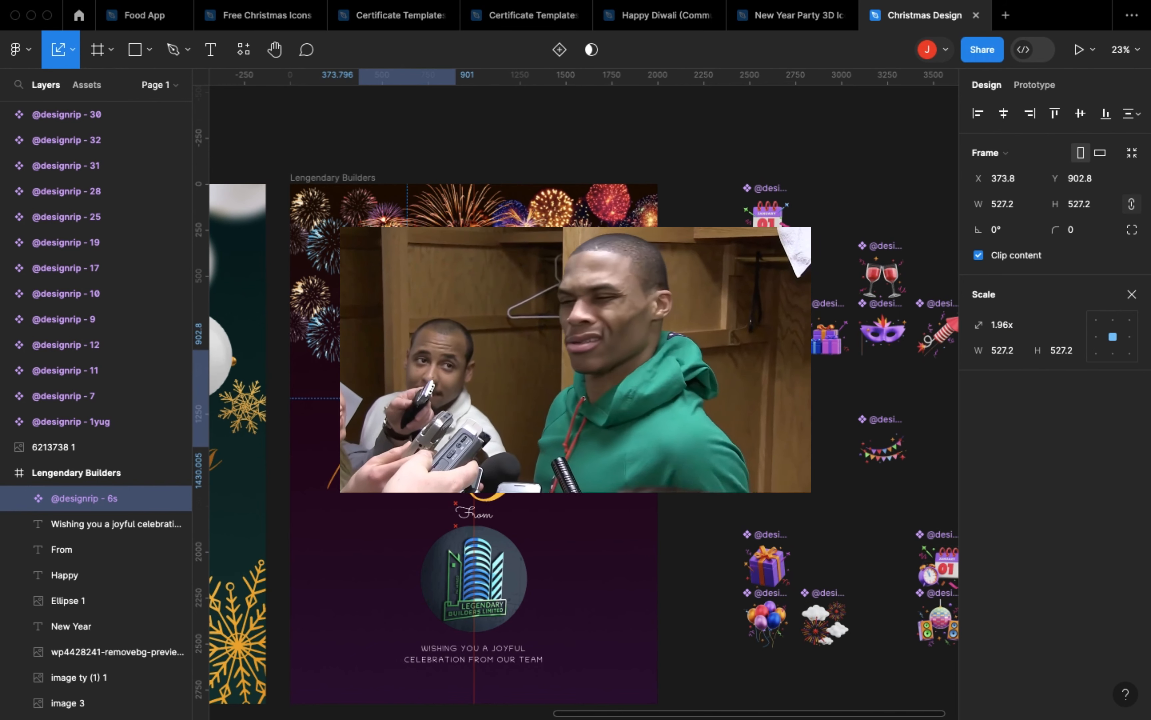
mouse_move(407, 398)
mouse_down()
mouse_move(397, 393)
mouse_move(397, 404)
mouse_up()
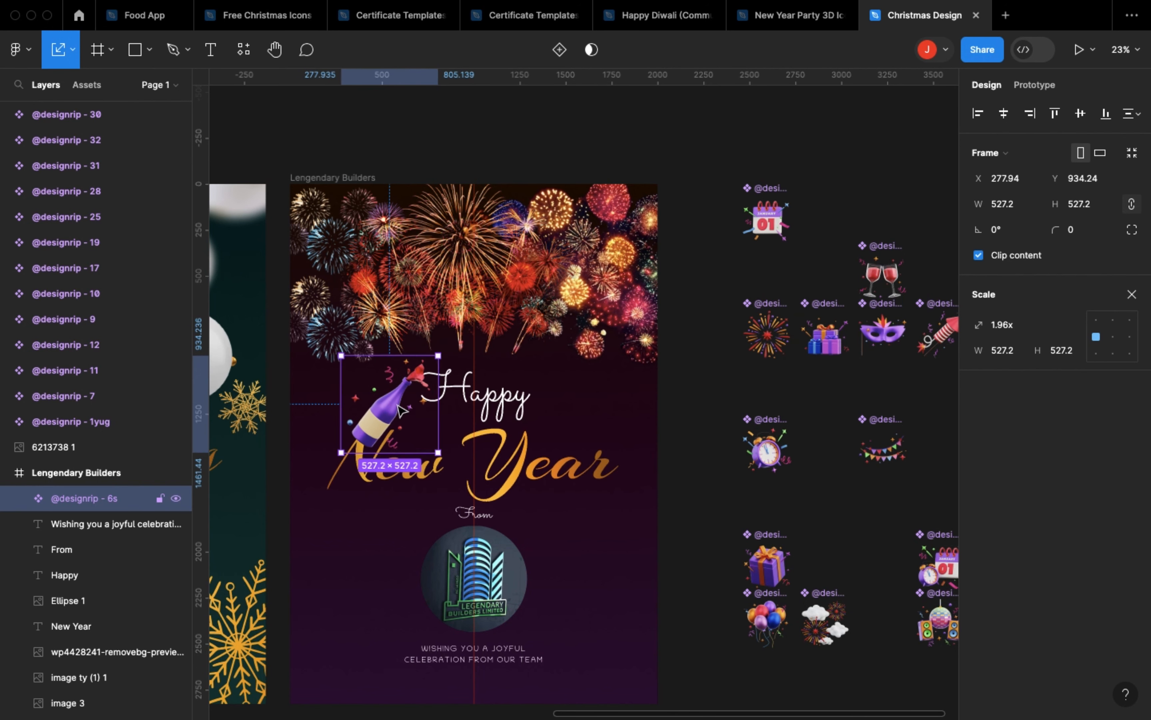
Step: Send the champagne bottle backward in the poster, behind the New Year text and the wp4428241 fireworks image
key(super+bracketleft)
key(super+bracketleft)
key(super+bracketleft)
key(super+bracketleft)
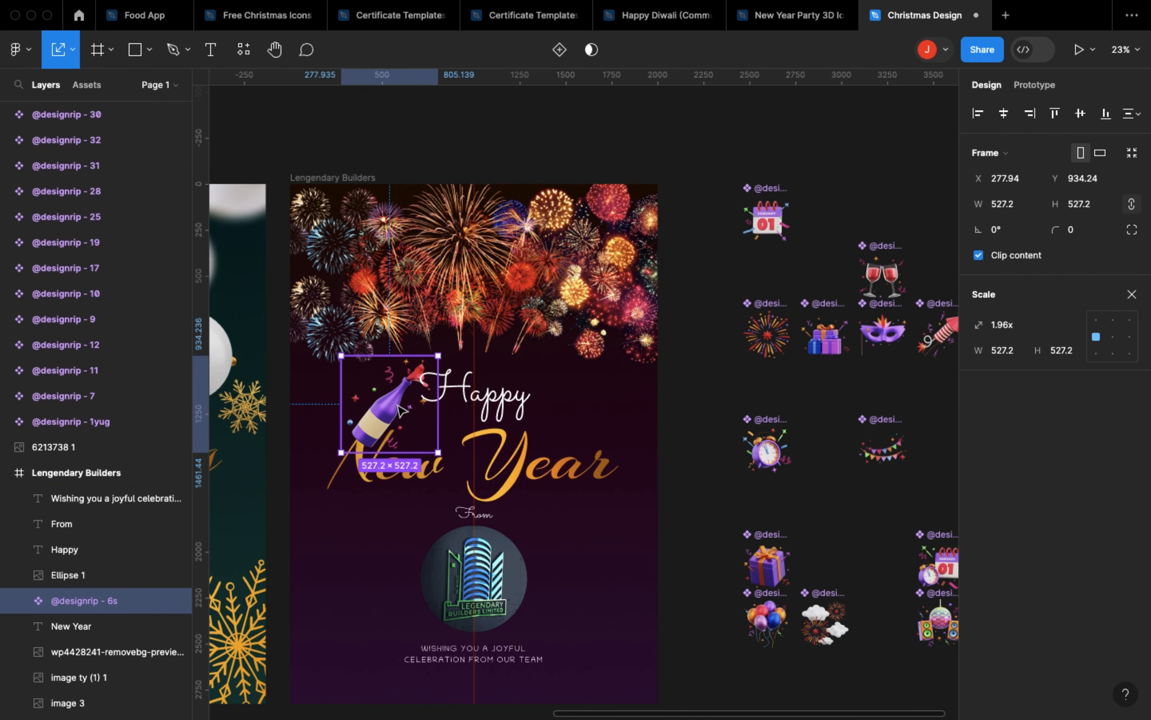
key(super+bracketleft)
key(super+bracketleft)
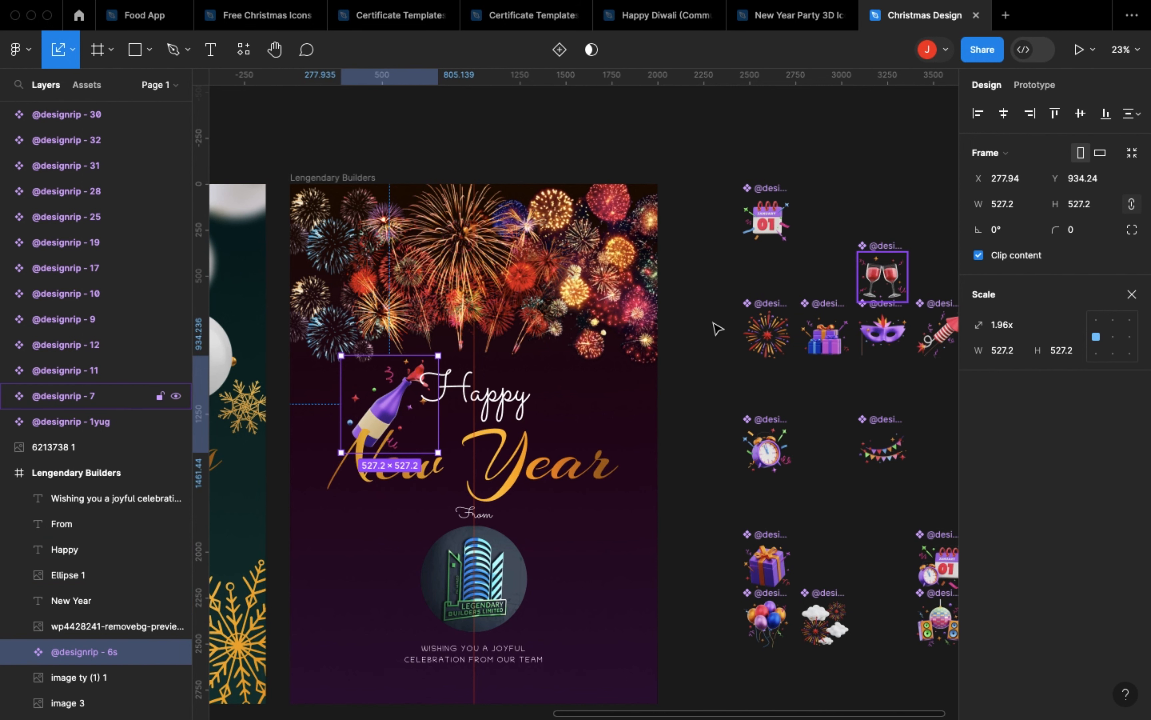
Step: Place the wine glasses icon on the New Year poster just after the Happy text and enlarge it to about 422 px
drag(882, 278, 568, 413)
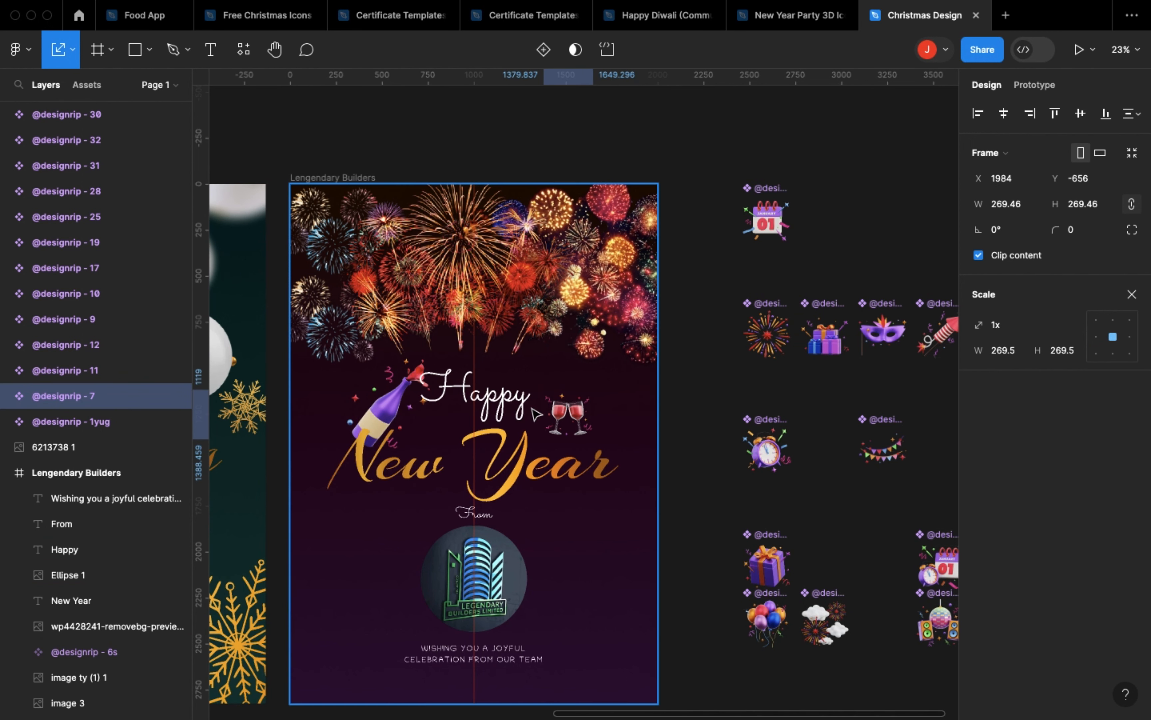
click(386, 419)
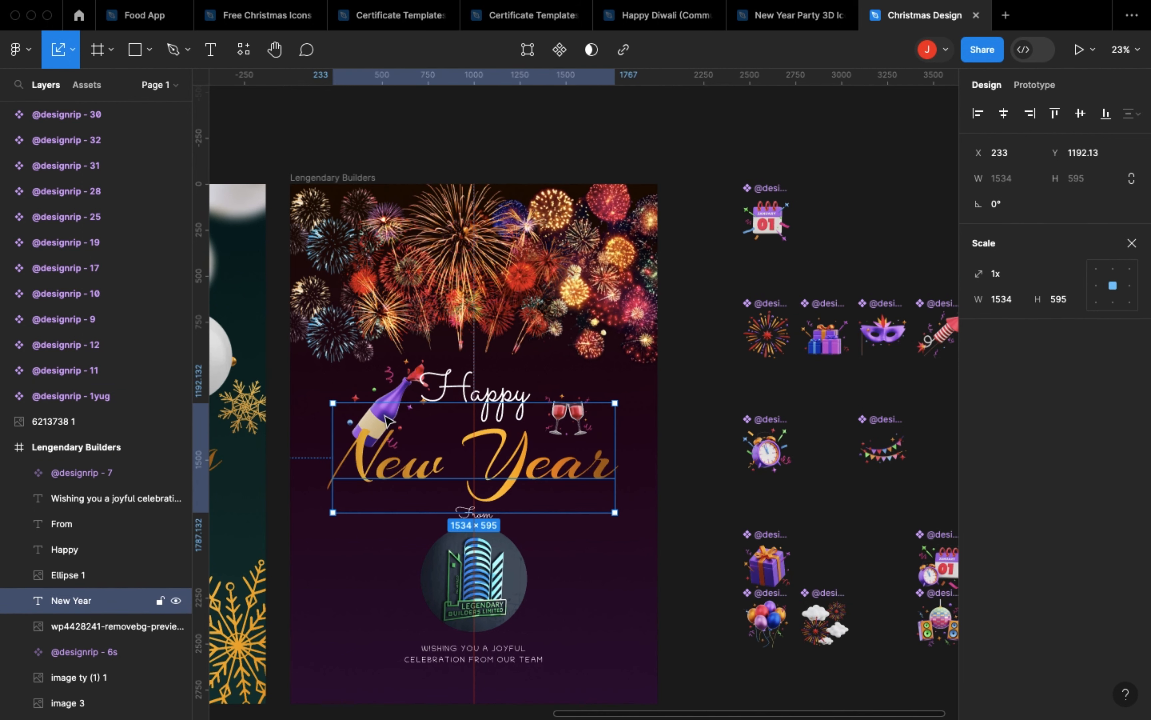
click(403, 393)
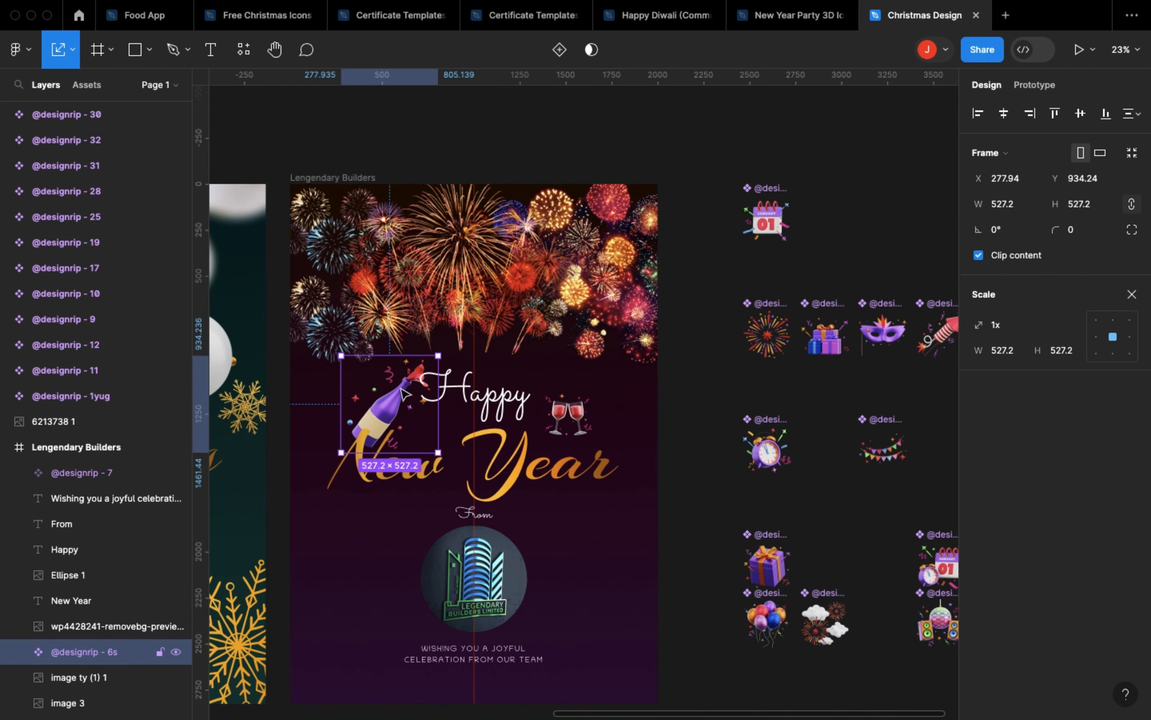
click(572, 431)
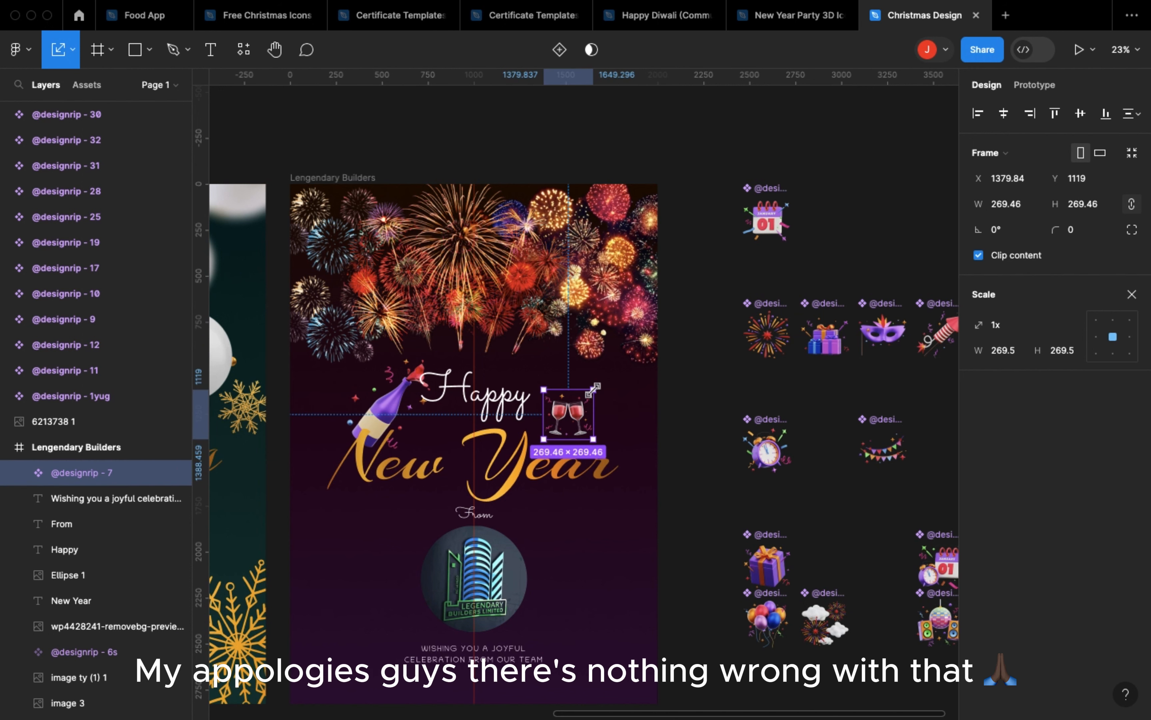
drag(627, 388, 596, 407)
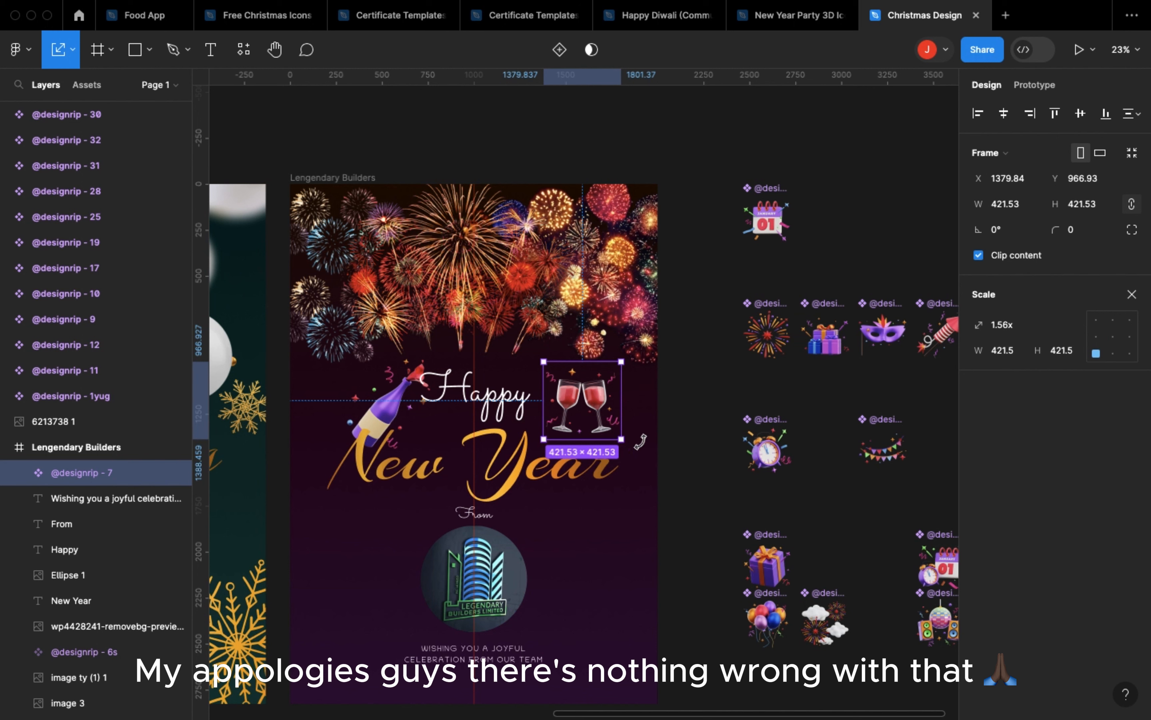
Step: Rotate the wine glasses icon to about 21.55° close beside the Happy text and send it to the back of the poster's layers
drag(640, 442, 605, 415)
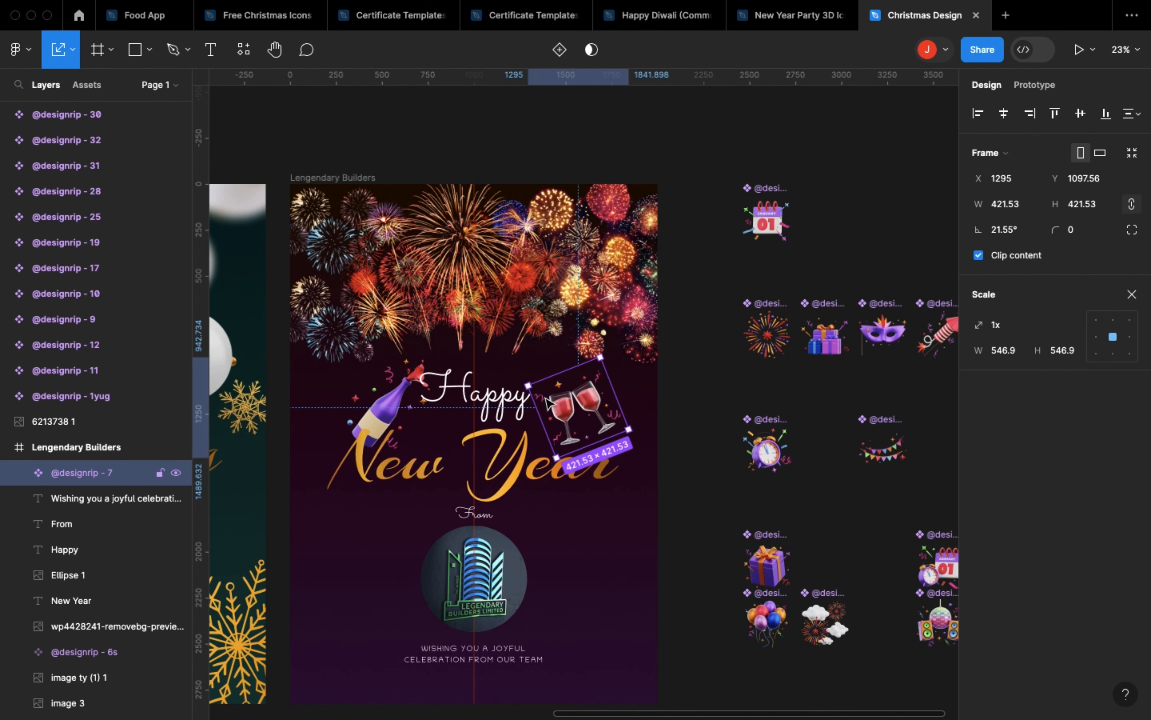
mouse_move(547, 400)
mouse_down()
mouse_move(533, 402)
mouse_move(555, 398)
mouse_up()
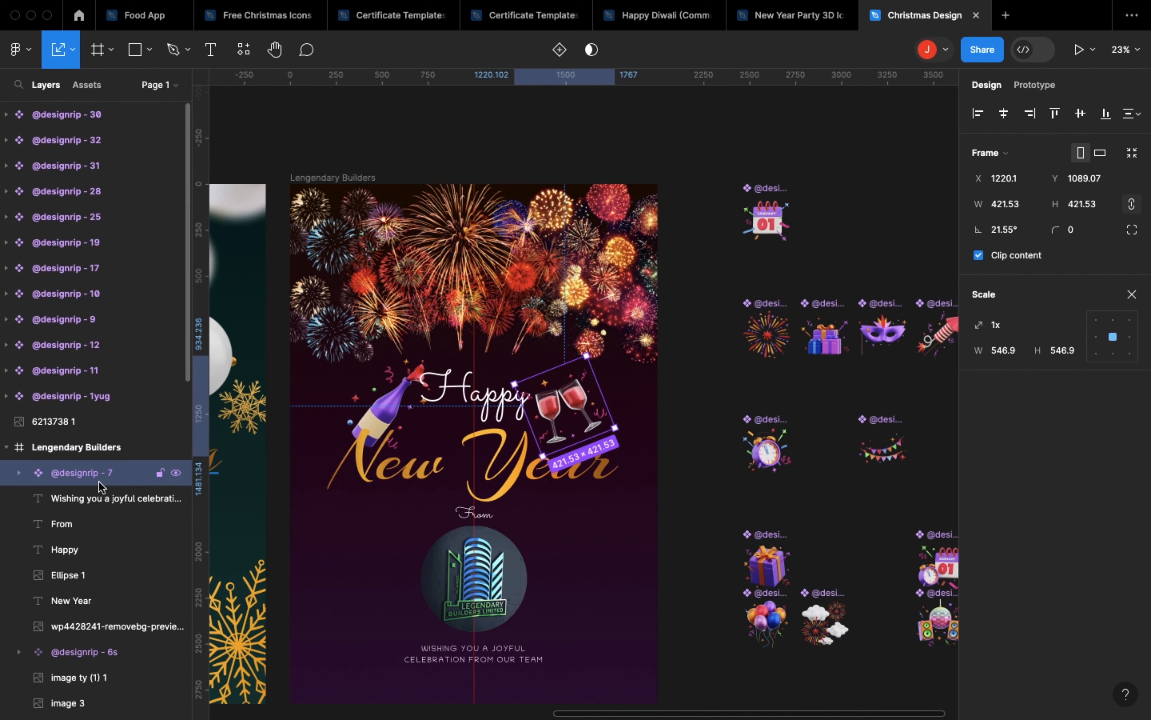
key(super+bracketleft)
key(super+bracketleft)
key(super+bracketleft)
key(super+bracketleft)
key(super+bracketleft)
key(super+bracketleft)
key(super+bracketleft)
key(super+bracketleft)
key(super+bracketleft)
key(super+bracketleft)
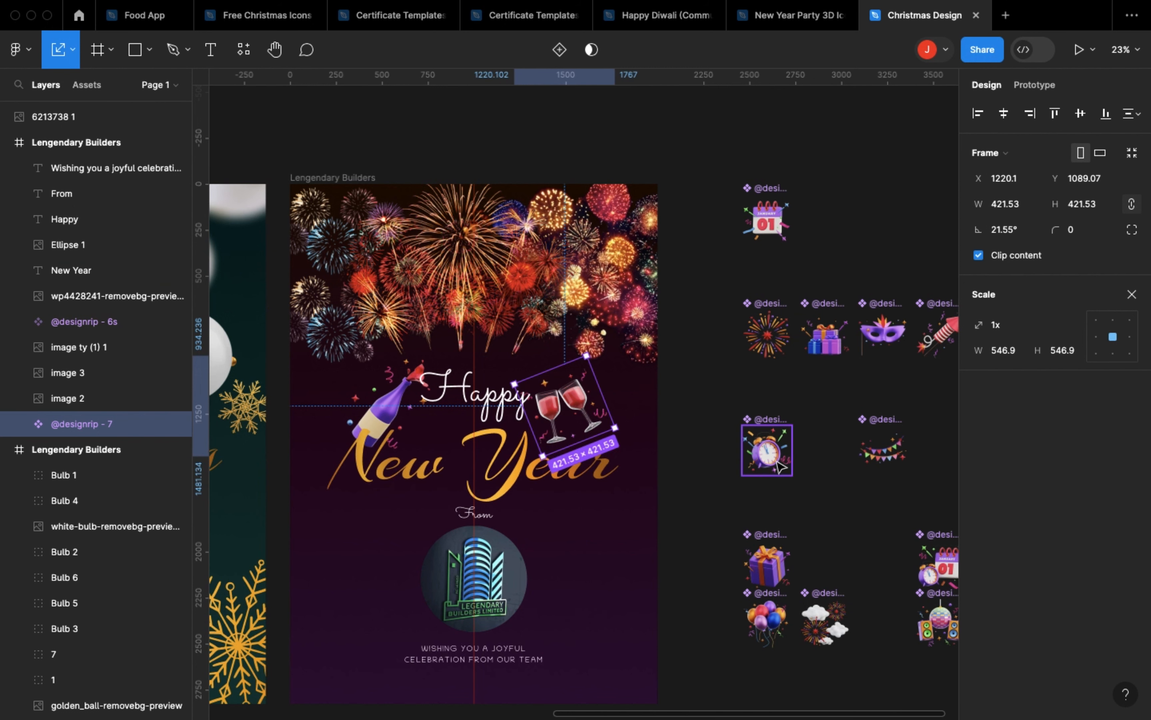
Step: Place the balloons icon in the New Year poster's lower-left corner and scale it to fit beside the closing wish text
scroll(780, 466, right, 2)
scroll(781, 467, down, 1)
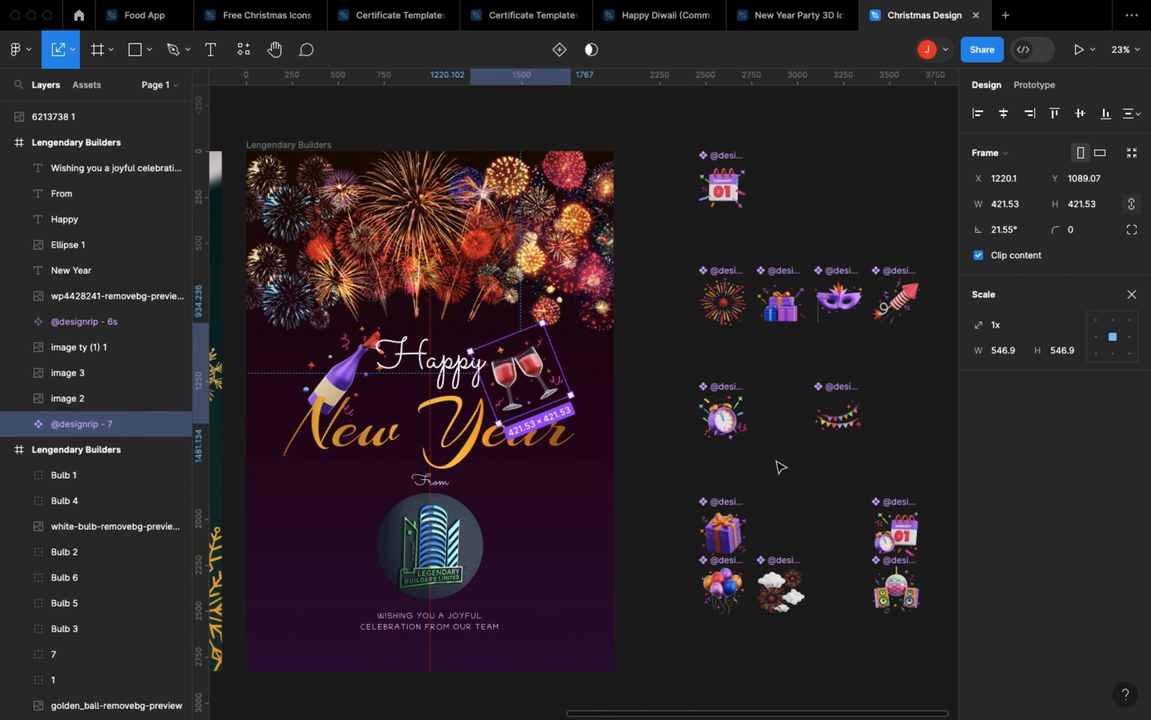
click(727, 598)
mouse_move(362, 603)
mouse_down()
mouse_move(306, 604)
mouse_move(435, 604)
mouse_move(286, 617)
mouse_move(377, 614)
mouse_up()
drag(303, 605, 325, 580)
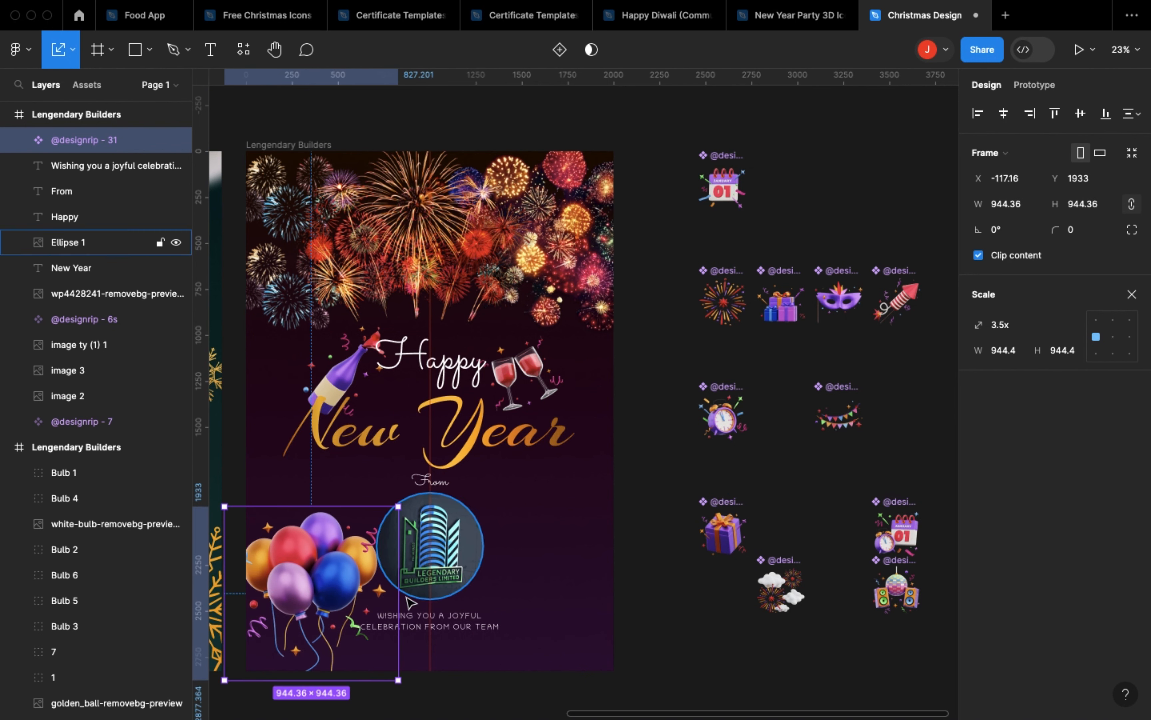
drag(398, 597, 336, 614)
drag(368, 614, 332, 637)
Step: Place the bunting icon on the New Year poster around the company logo and enlarge it to about 1871 px
click(738, 543)
drag(847, 429, 571, 518)
key(super+])
key(super+])
drag(426, 543, 344, 576)
drag(490, 546, 516, 531)
drag(590, 534, 590, 533)
Step: Send the bunting to the back of the poster's layers and shift it to about X 96, Y 1178
key(super+[)
key(super+[)
key(super+[)
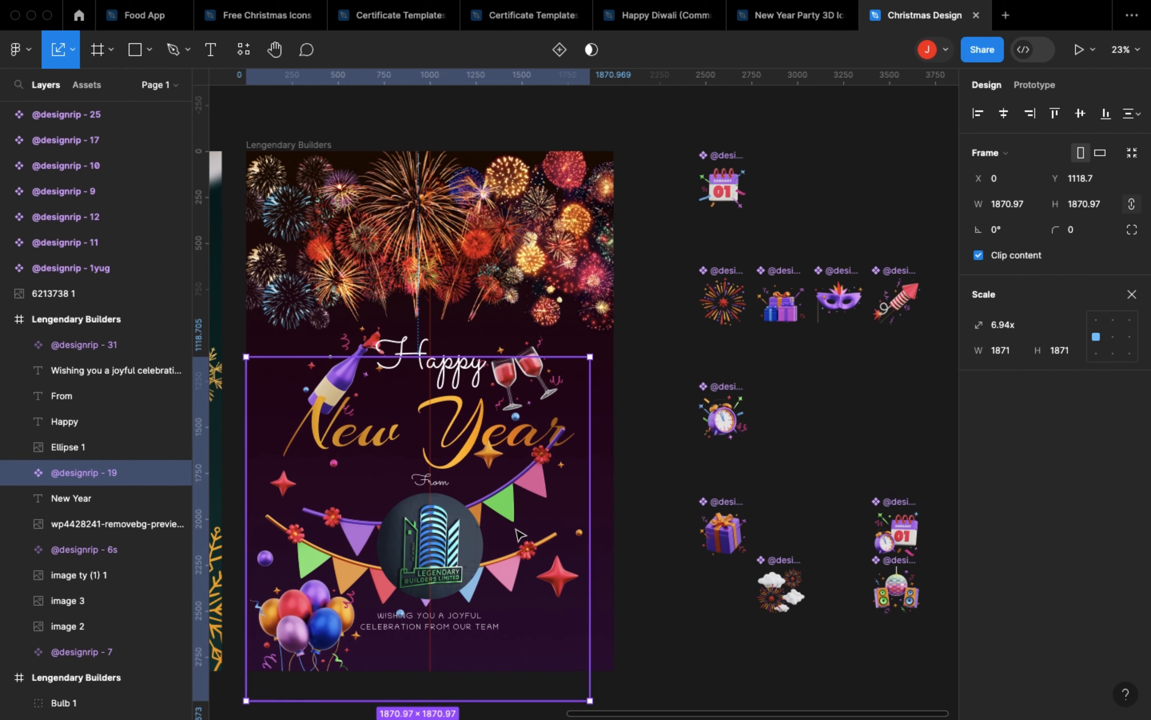
key([)
drag(516, 526, 533, 537)
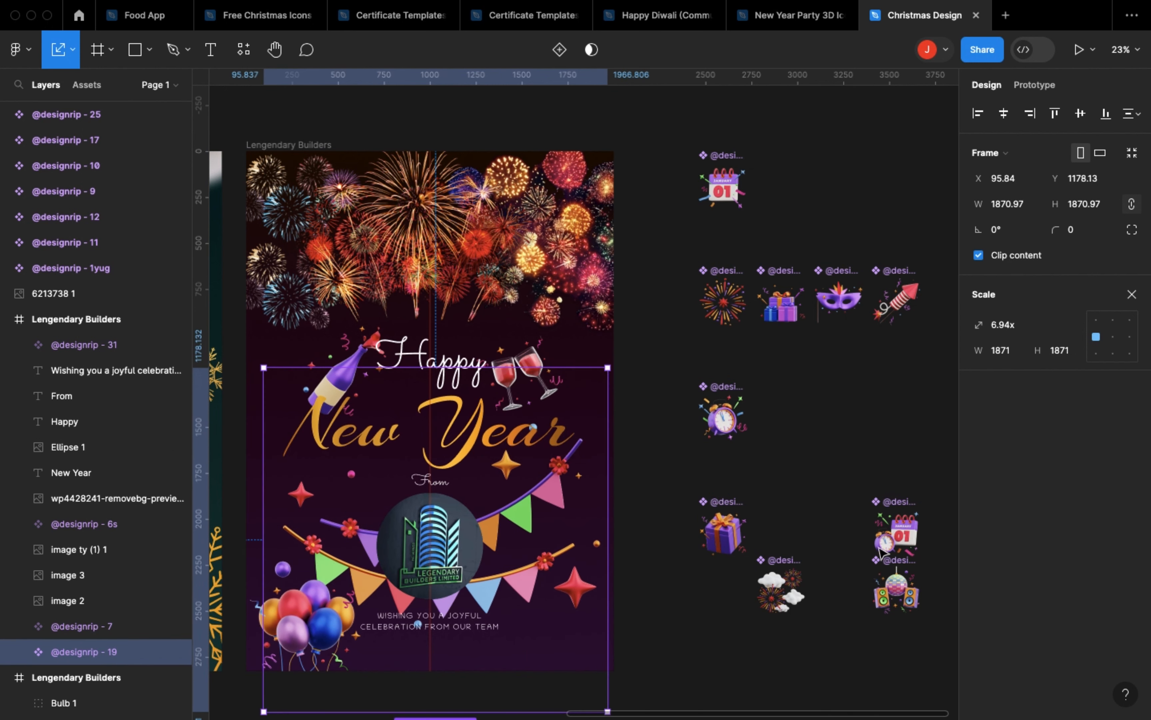
Step: Place the combined calendar and clock icon at the New Year poster's left edge, above the balloons, and enlarge it
drag(890, 541, 284, 518)
key(super+[)
key(super+[)
key(super+])
click(375, 503)
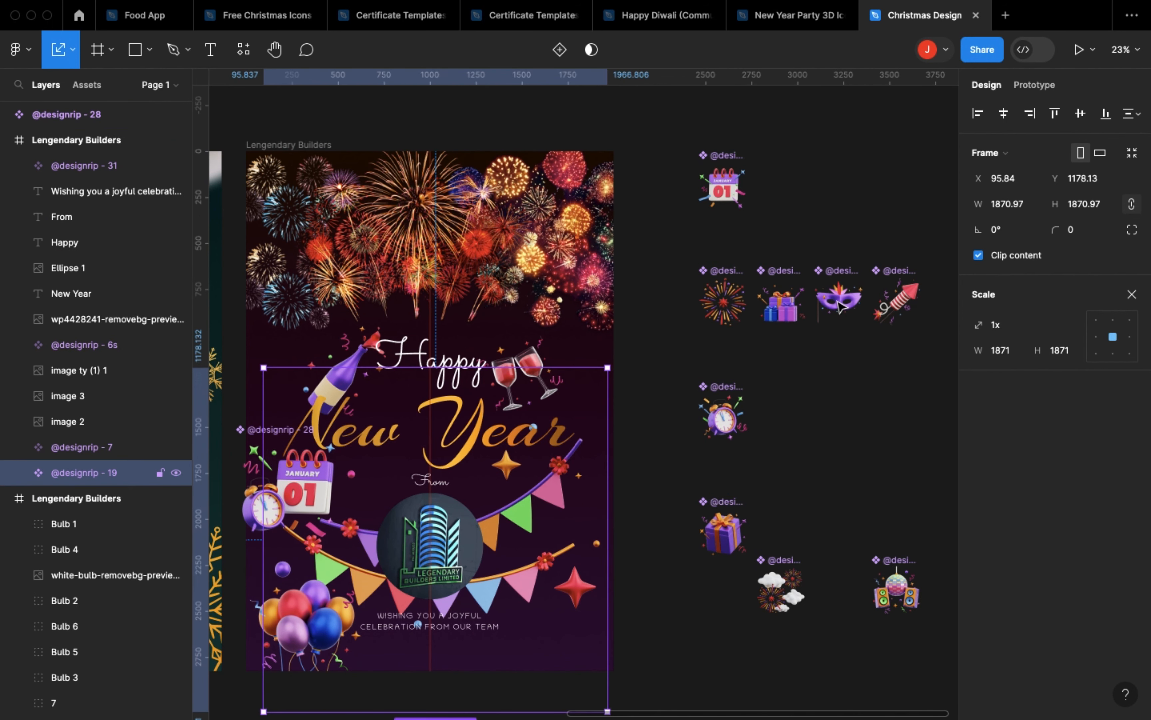
Step: Place the striped rocket icon in the New Year poster's lower-right corner and enlarge it
drag(888, 310, 635, 641)
drag(593, 637, 574, 630)
click(625, 434)
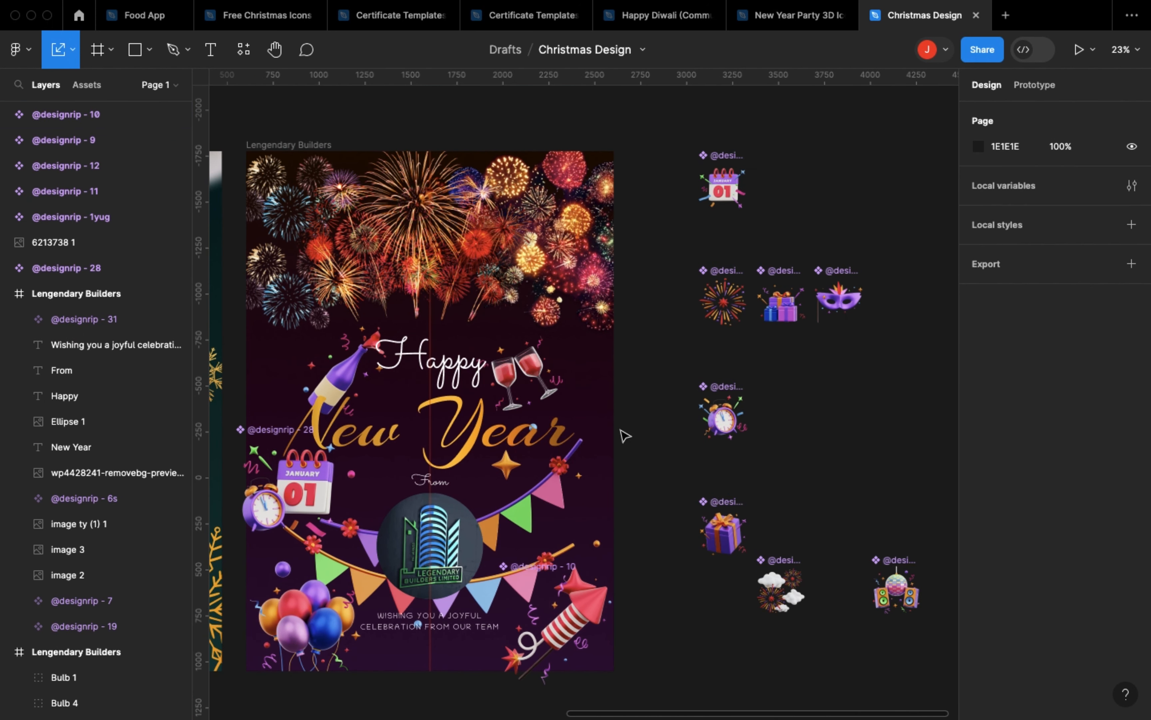
Step: Scale the champagne bottle icon down slightly beside the Happy text
double_click(352, 385)
click(344, 354)
click(344, 354)
drag(394, 420, 369, 394)
Step: Scale the wine glasses icon down and shift it slightly away from the Happy text
click(119, 446)
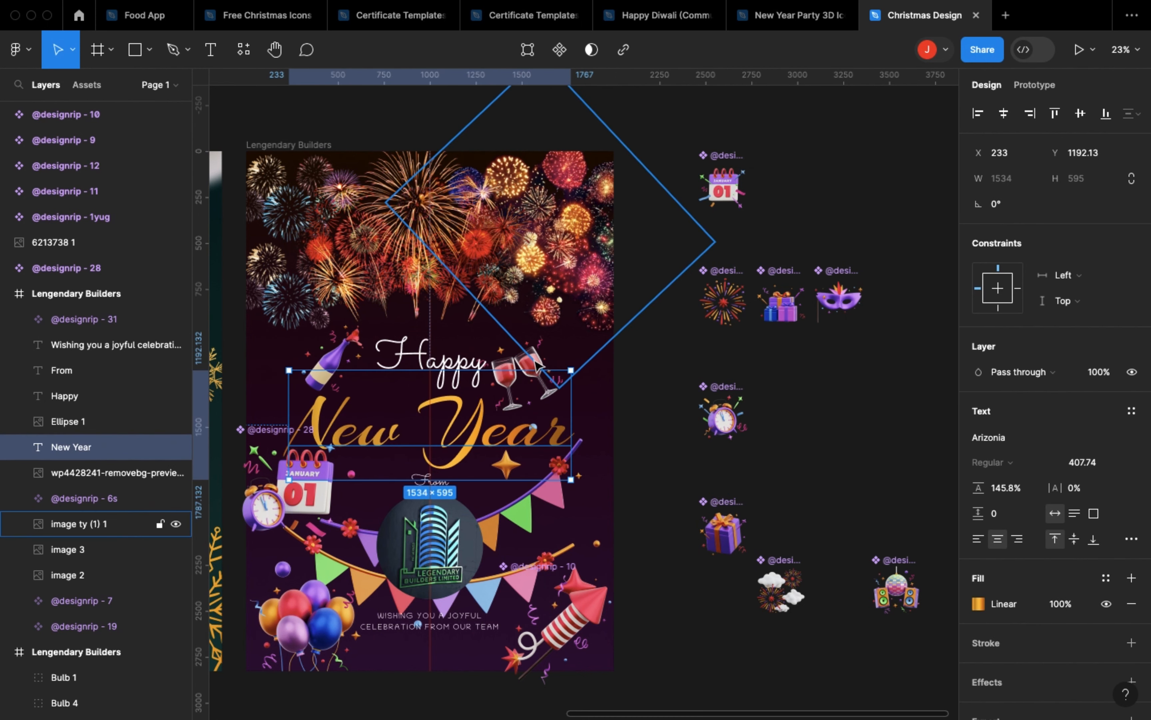
click(119, 524)
click(118, 600)
key(k)
drag(572, 396, 546, 384)
drag(525, 378, 546, 377)
Step: Scale the bunting down and reposition it around the company logo
click(307, 497)
shift+click(368, 577)
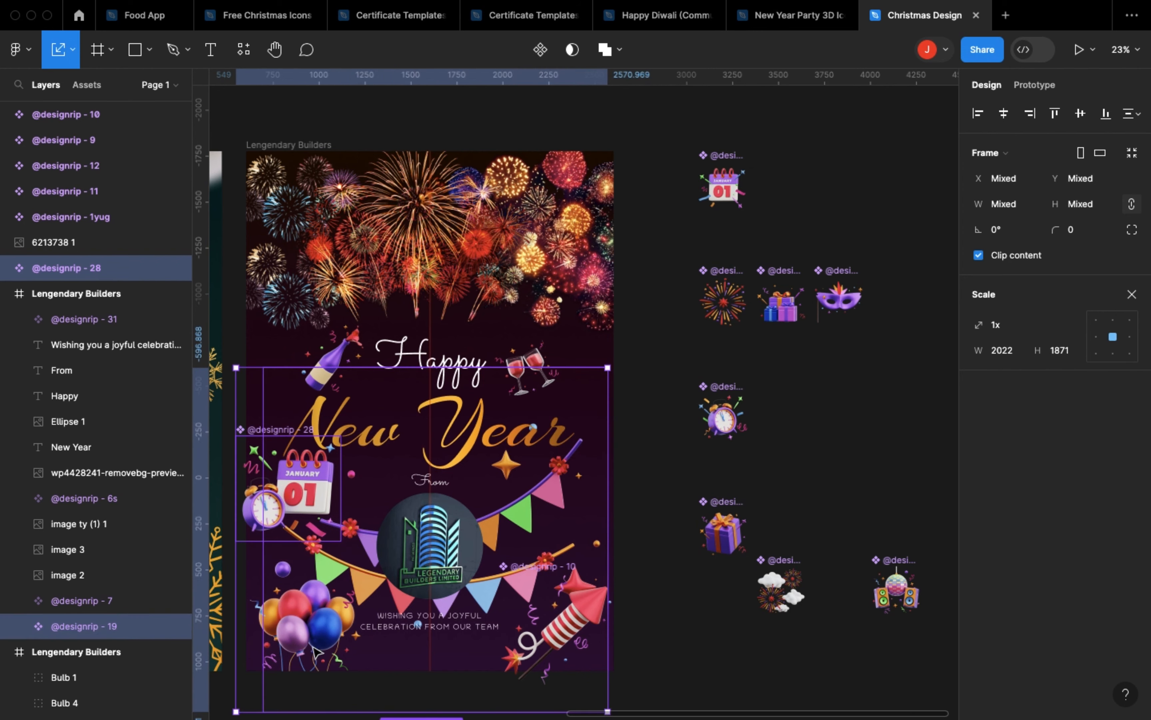
shift+click(309, 623)
shift+click(561, 626)
scroll(618, 660, down, 2)
drag(624, 653, 577, 541)
drag(559, 530, 588, 563)
Step: Scale the calendar and clock icon to about 499 px at the poster's left edge and shift the balloons and rocket outward into the bottom corners
click(355, 452)
drag(357, 453, 339, 449)
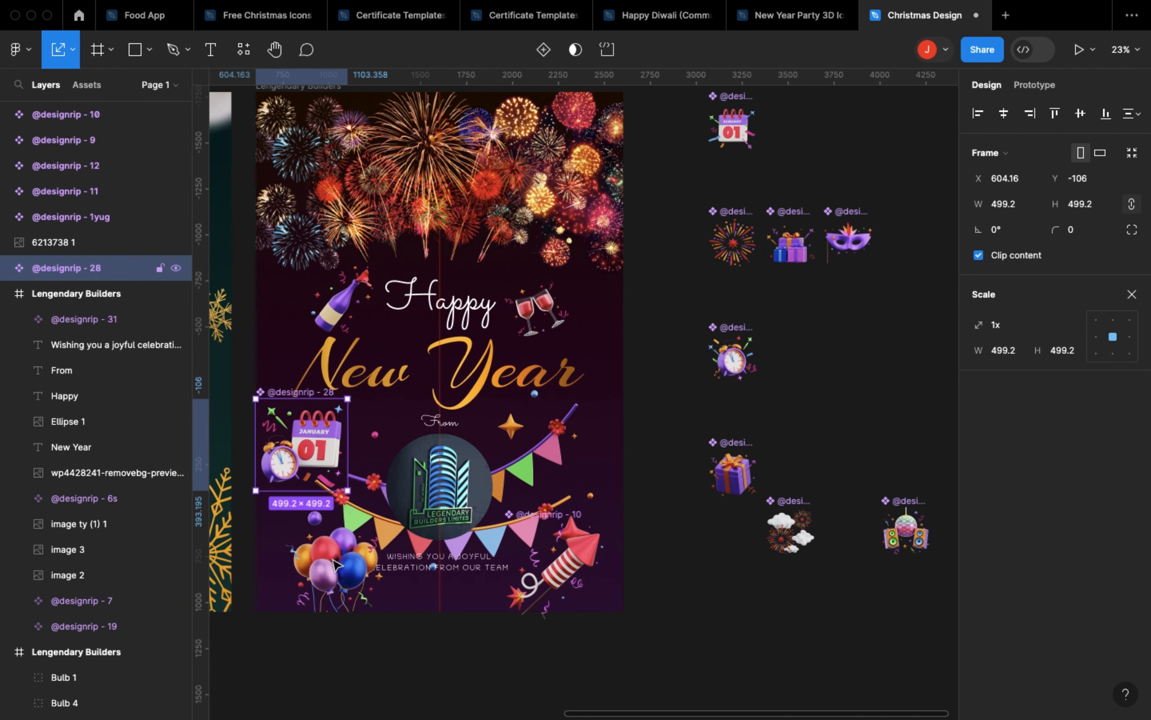
drag(344, 568, 313, 572)
drag(559, 575, 588, 586)
Step: Move the "Wishing you a joyful celebration from our team" text down to about Y 2582, clear of the bunting
click(473, 566)
key(shift+Down)
key(shift+Down)
key(shift+Down)
key(shift+Down)
key(shift+Down)
key(shift+Down)
key(shift+Down)
key(shift+Down)
key(shift+Down)
key(shift+Down)
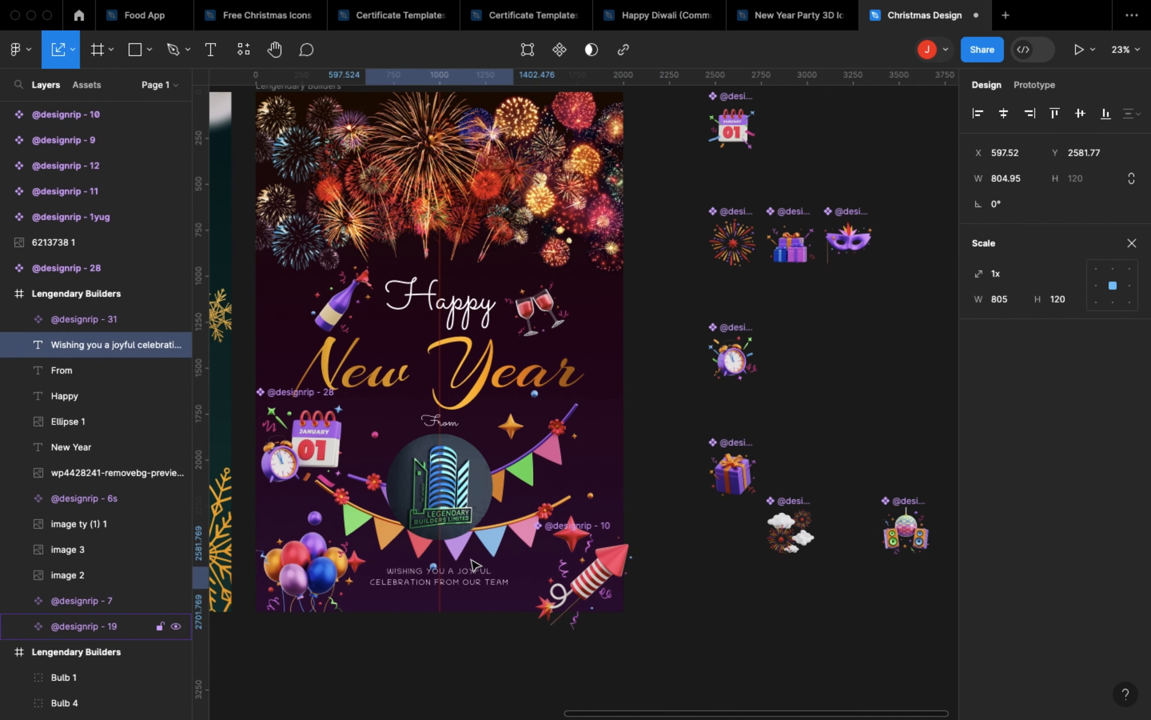
Step: Delete all the leftover party icons lying on the canvas beside the New Year poster
scroll(848, 506, up, 2)
drag(921, 640, 657, 120)
key(Escape)
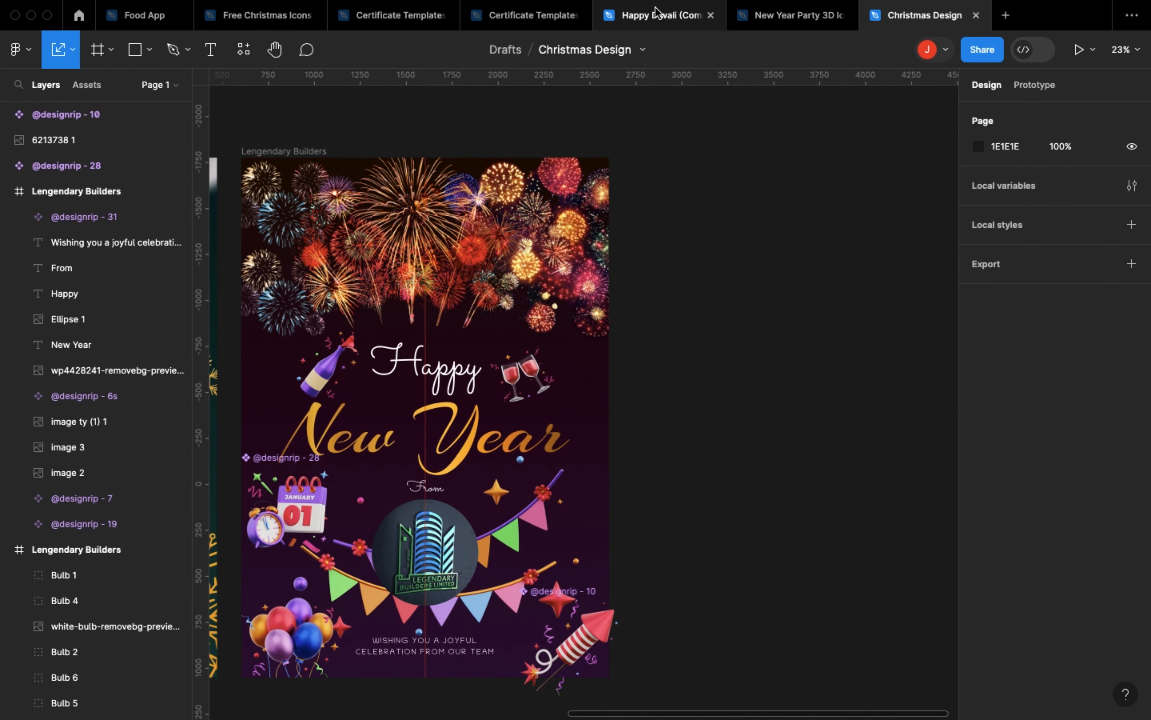
Step: Examine the elements of the finished New Year poster, toggling the outline view on and off
click(792, 14)
click(900, 22)
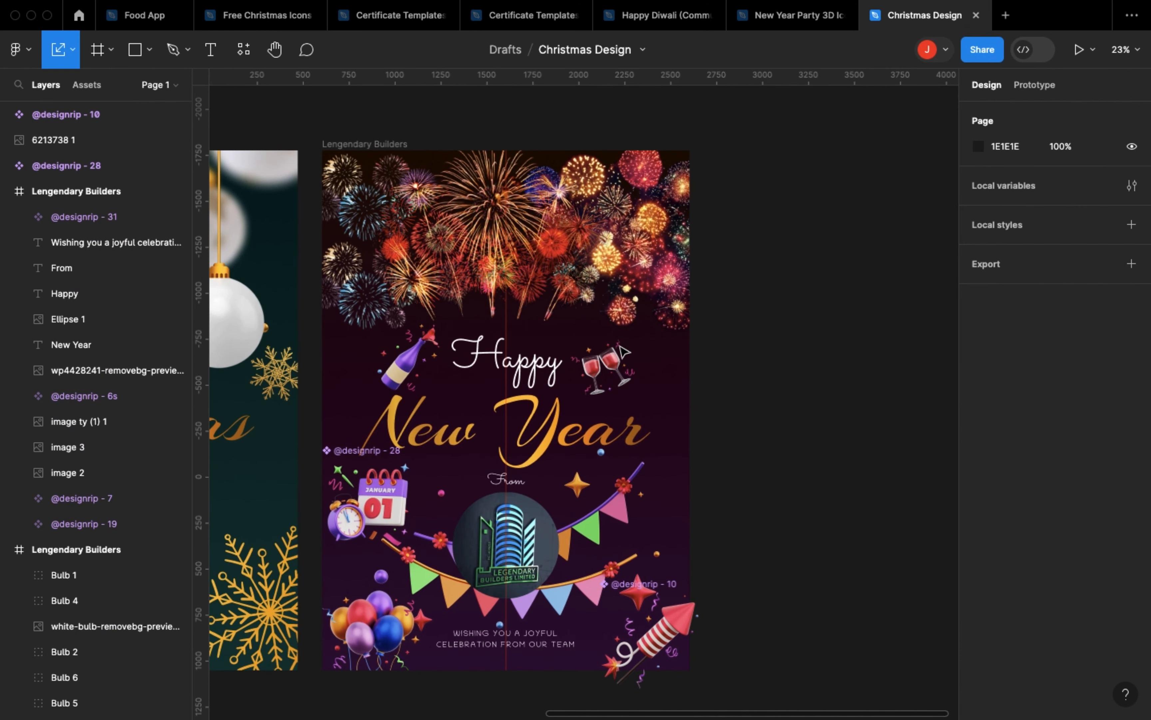
click(526, 277)
click(509, 359)
click(509, 538)
click(520, 662)
key(shift+o)
key(shift+o)
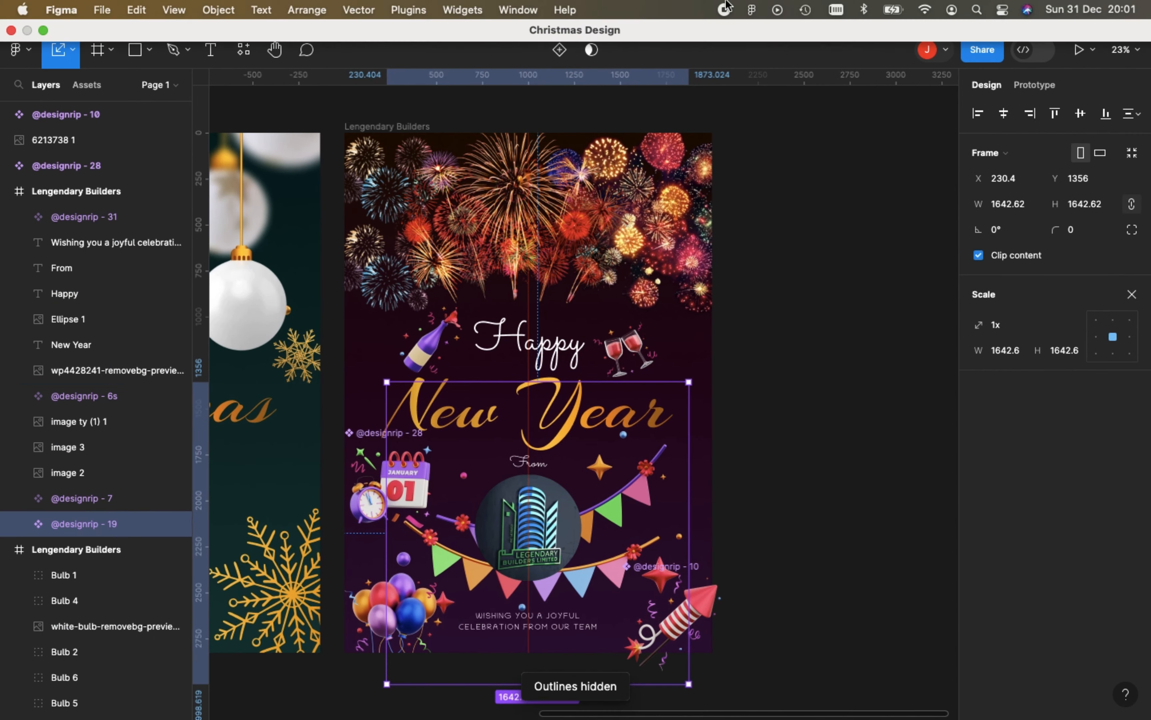